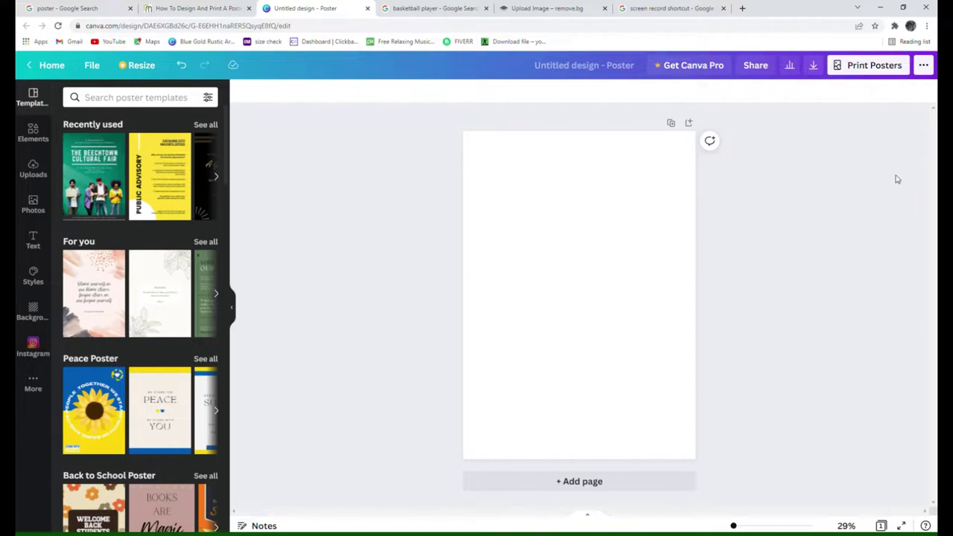
Open the Elements panel's full Lines & Shapes collection and browse the shapes grid
click(33, 132)
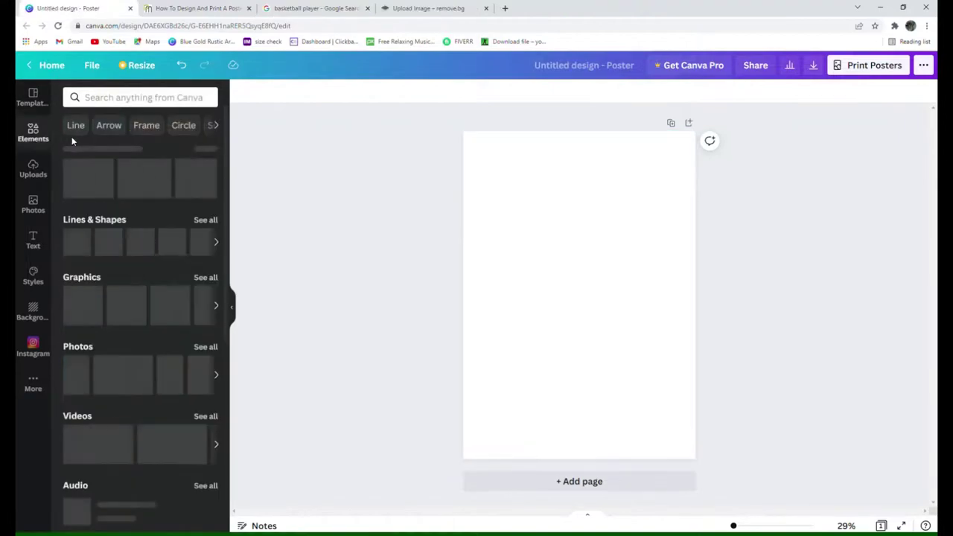
click(200, 222)
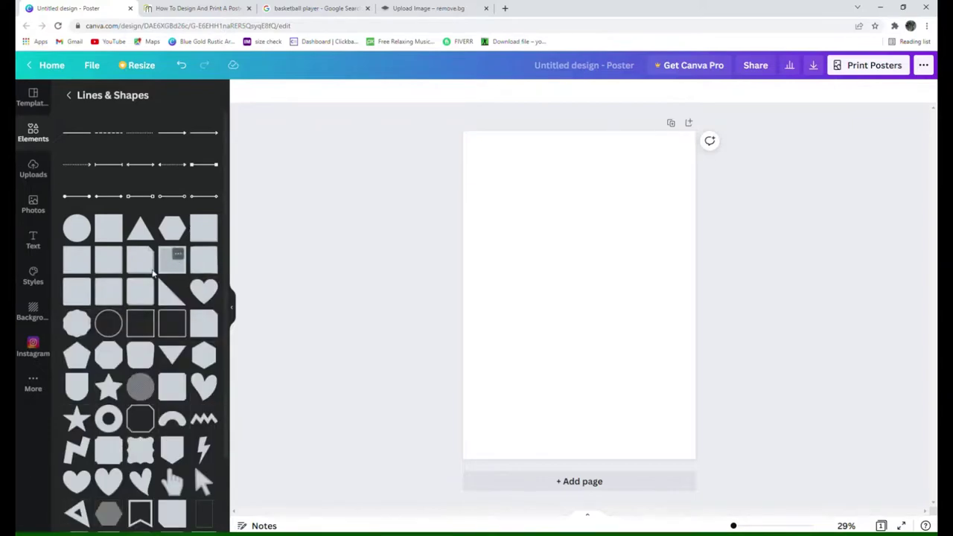
scroll(98, 279, down, 2)
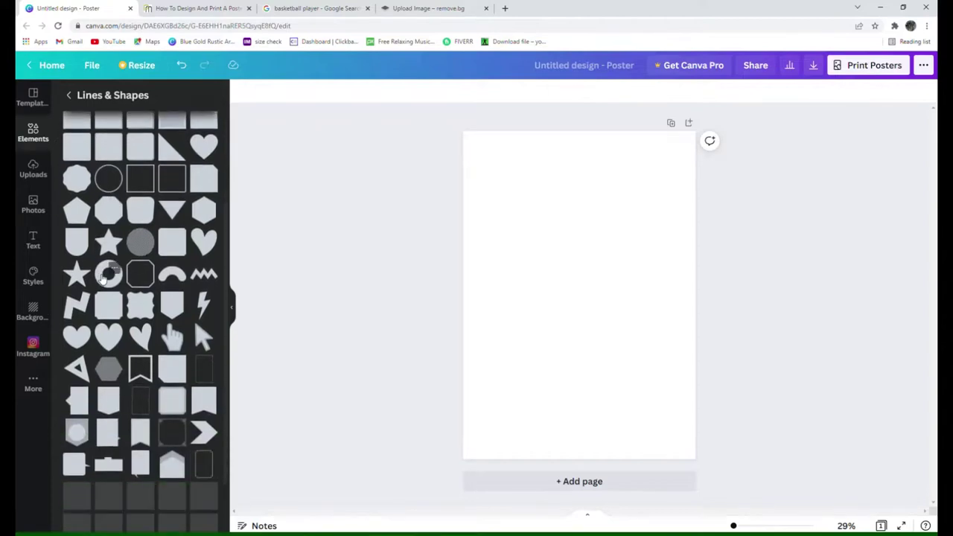
scroll(102, 277, down, 1)
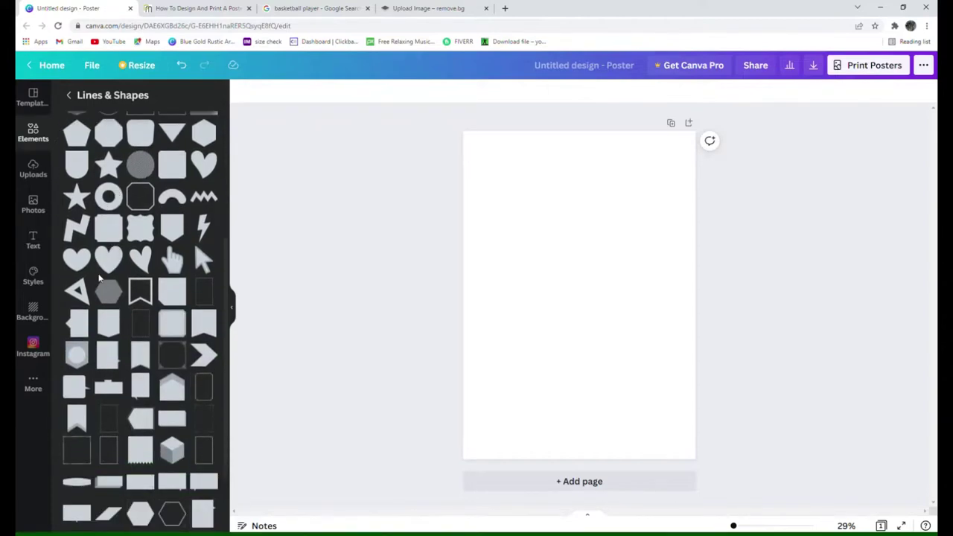
scroll(101, 278, up, 2)
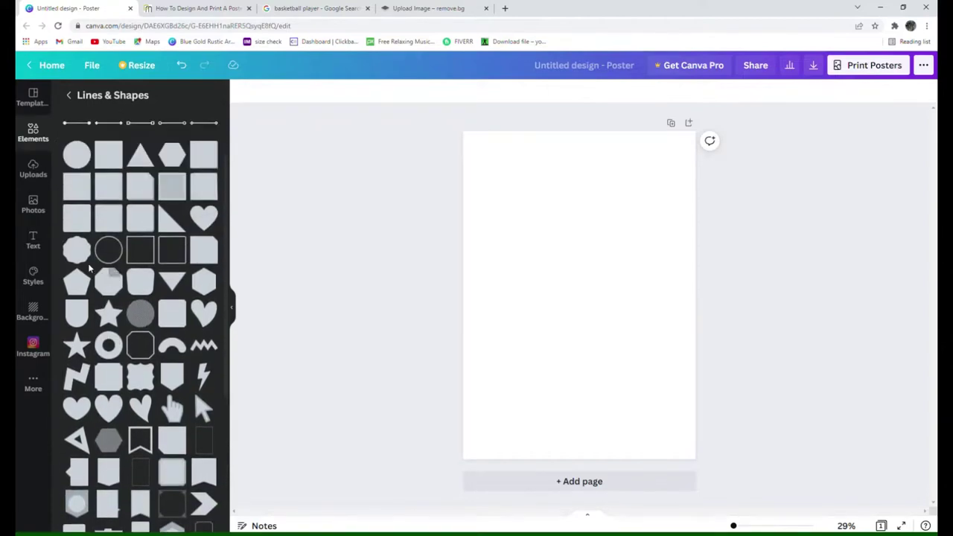
Add a plain borderless square, flatten it into a wide rectangle and tilt it about 30°
click(81, 181)
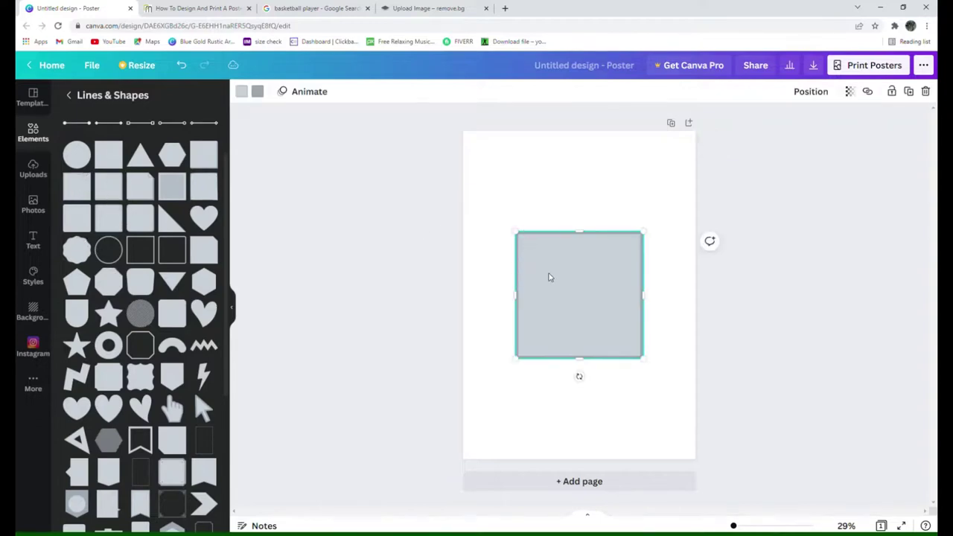
key(Delete)
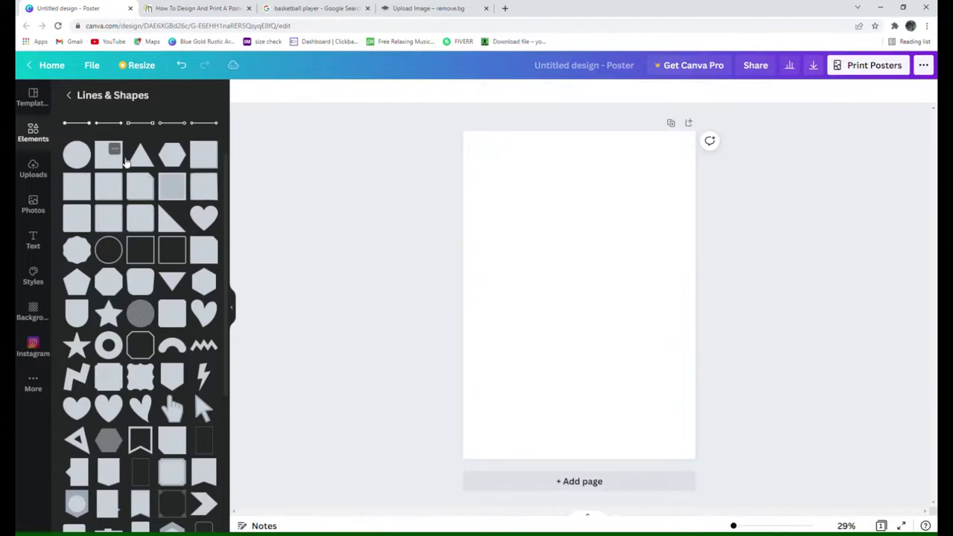
click(108, 154)
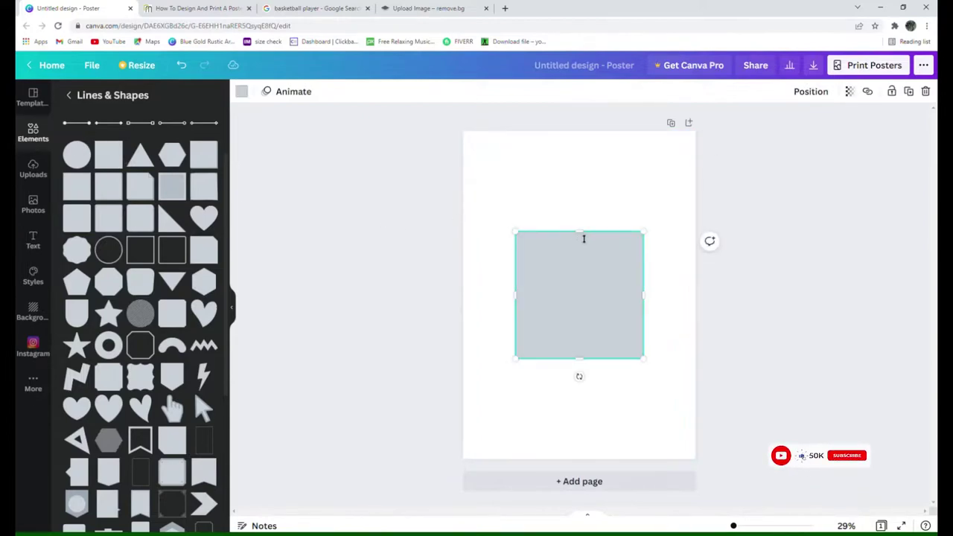
drag(583, 239, 582, 287)
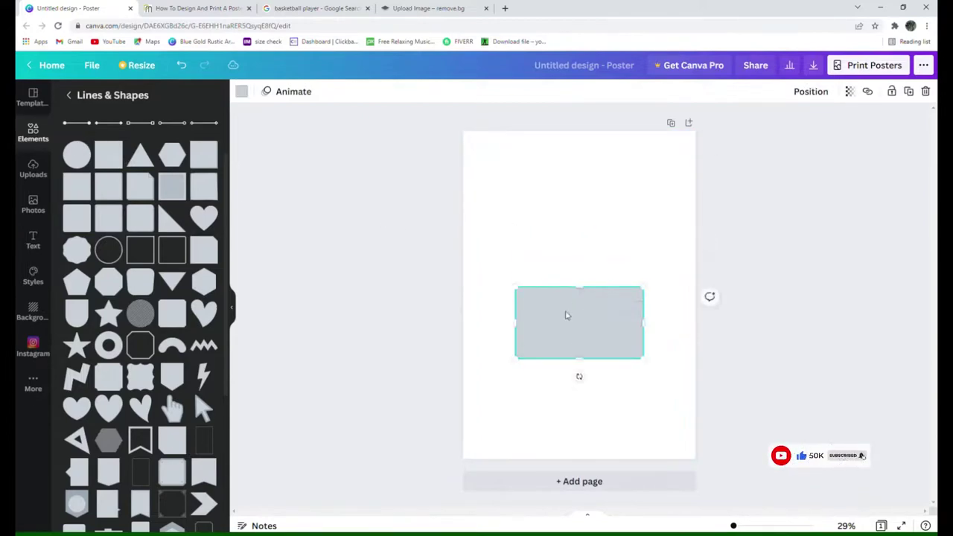
drag(579, 377, 619, 382)
Stretch the tilted band from lower left to upper right across the page and colour it orange
mouse_move(596, 328)
mouse_down()
mouse_move(655, 273)
mouse_move(651, 295)
mouse_move(406, 356)
mouse_up()
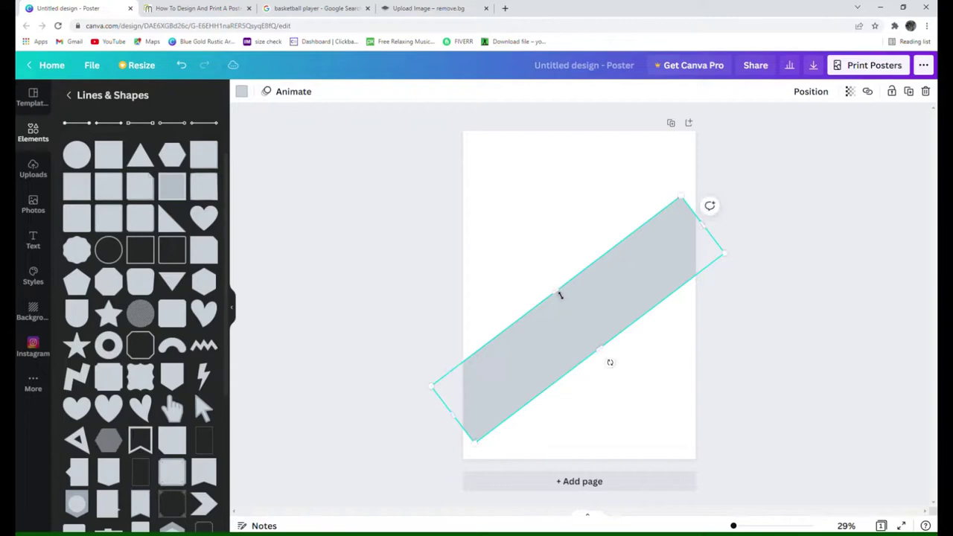
drag(560, 294, 549, 249)
mouse_move(600, 283)
mouse_down()
mouse_move(628, 276)
mouse_move(629, 233)
mouse_up()
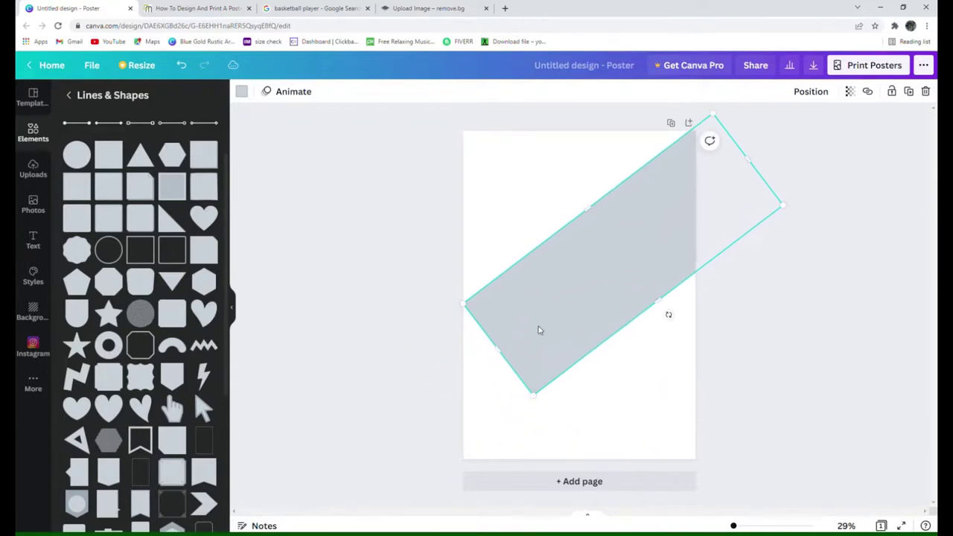
drag(497, 351, 418, 411)
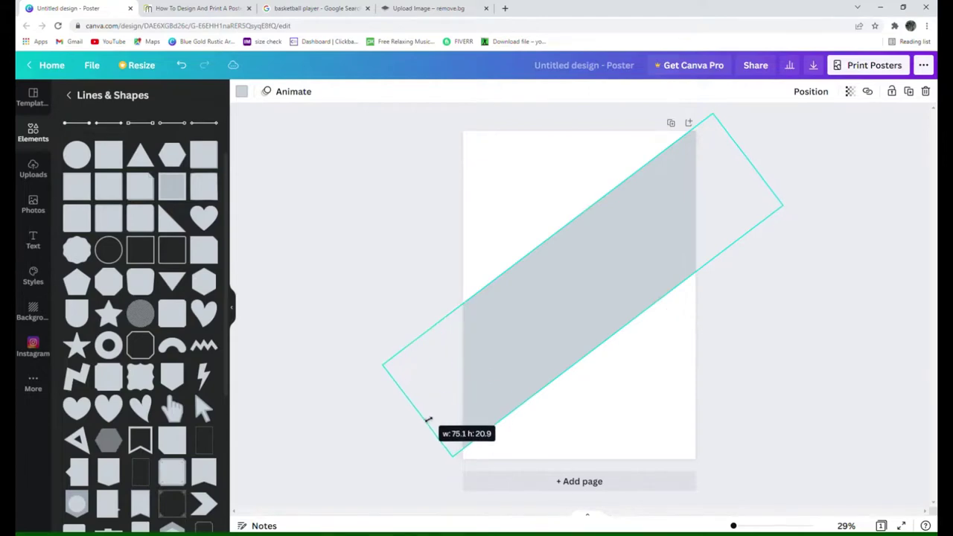
click(242, 93)
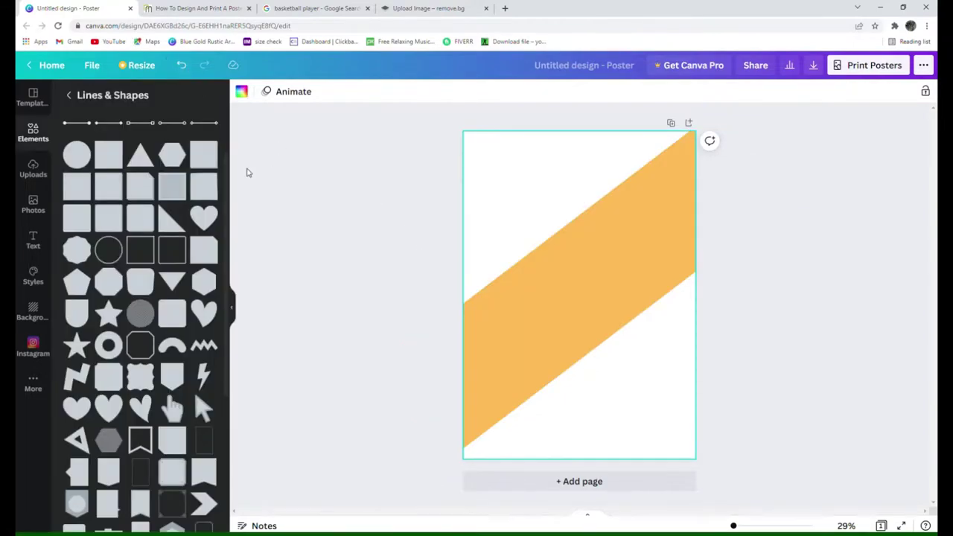
Add a triangle, rotate it to point right and move it to the top-left corner
click(140, 154)
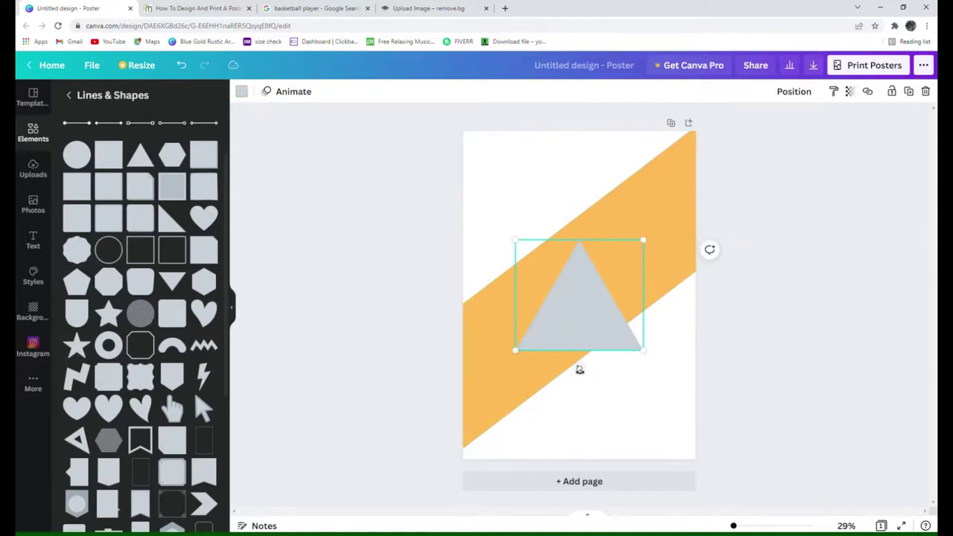
drag(580, 369, 420, 302)
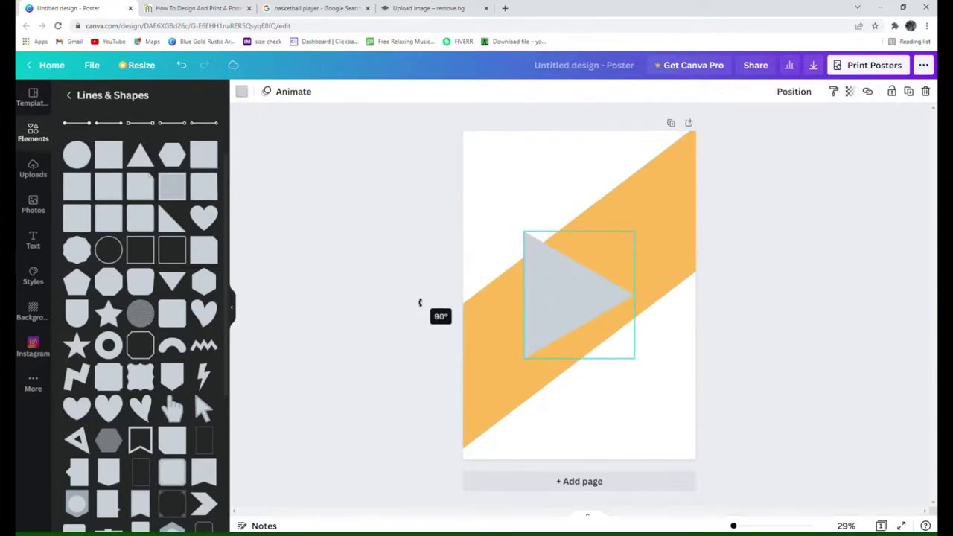
drag(420, 302, 422, 328)
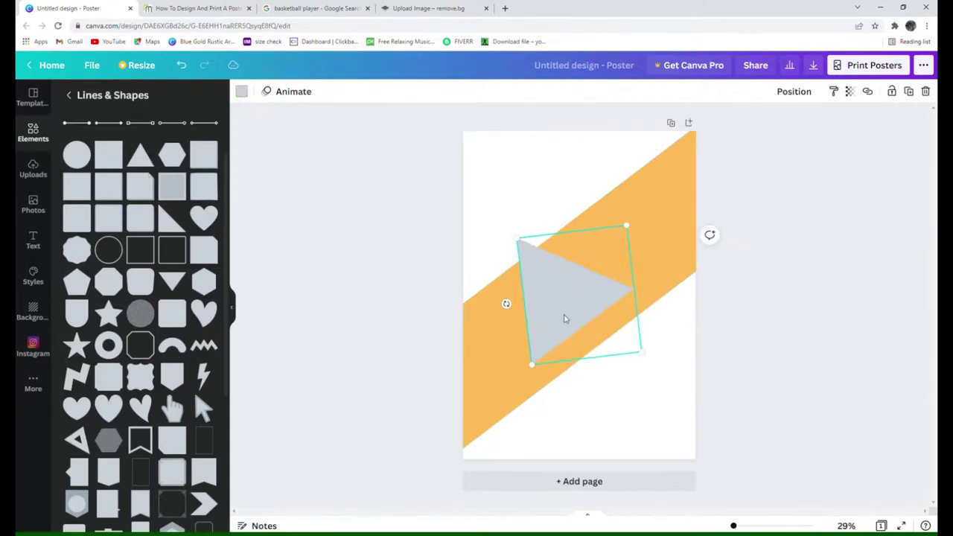
drag(564, 319, 522, 221)
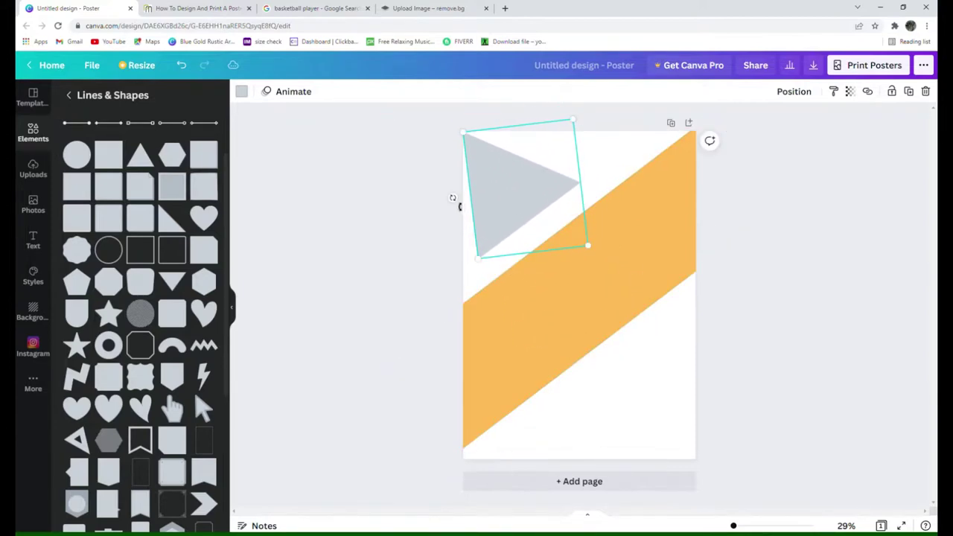
mouse_move(453, 207)
mouse_down()
mouse_move(451, 196)
mouse_move(496, 203)
mouse_up()
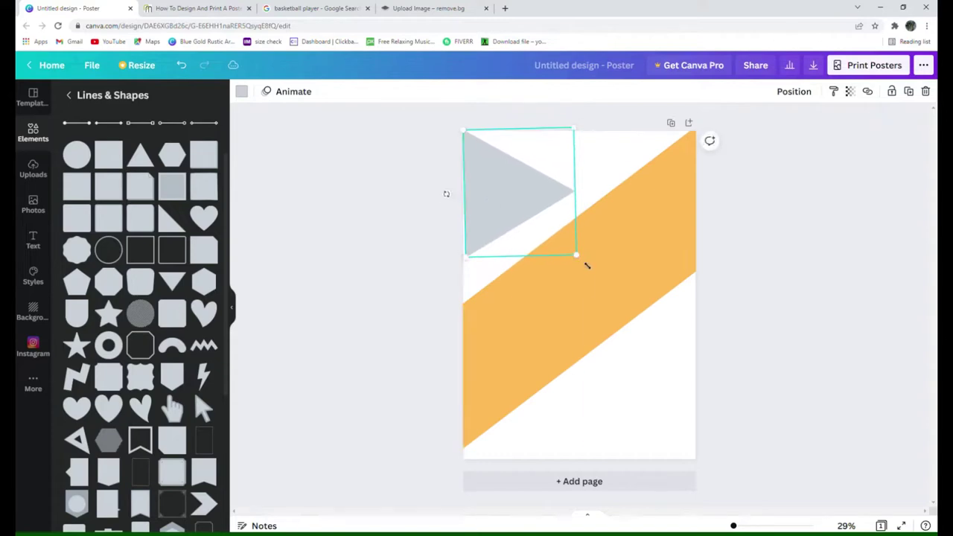
Enlarge the triangle and fine-tune its tilt so its lower edge parallels the orange band
drag(587, 266, 617, 298)
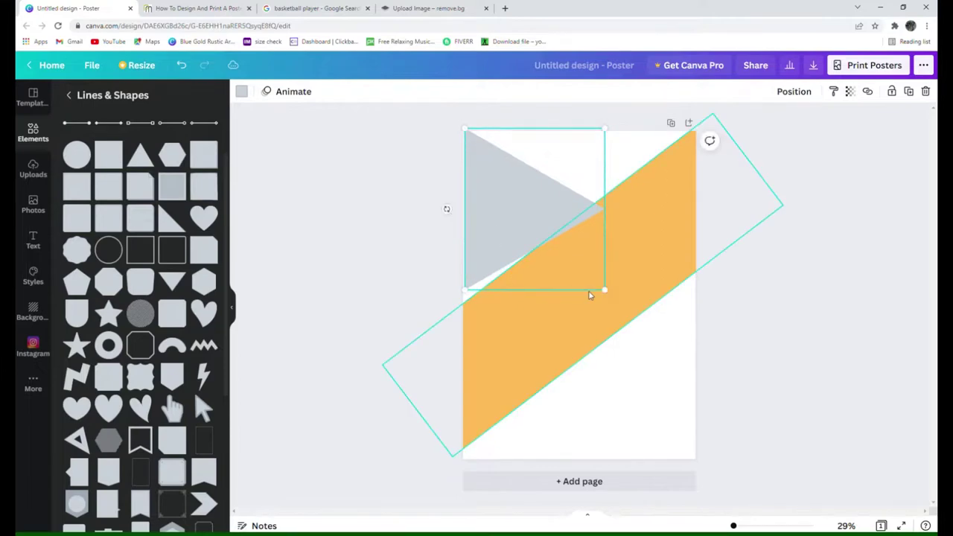
drag(605, 291, 618, 301)
drag(549, 269, 541, 264)
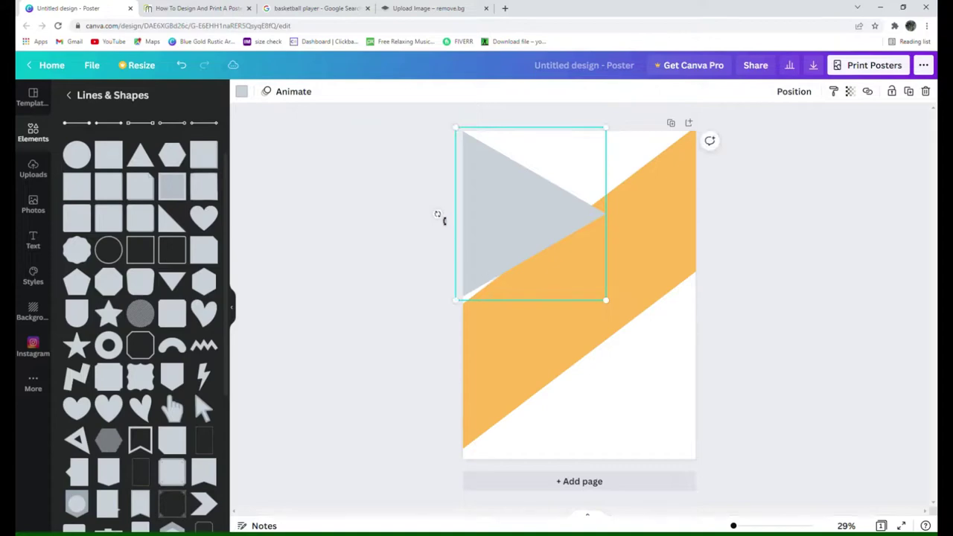
drag(438, 216, 438, 222)
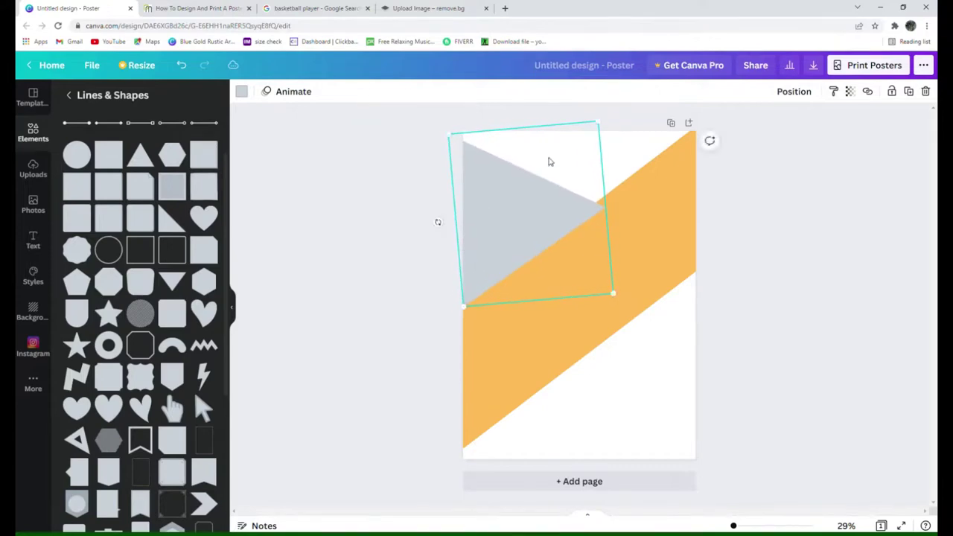
drag(597, 129, 615, 111)
drag(534, 194, 531, 187)
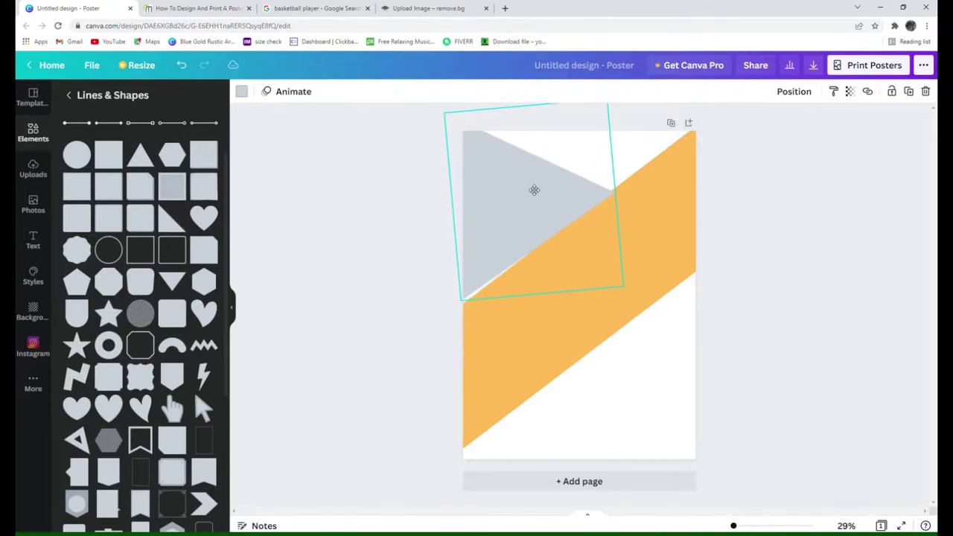
drag(439, 211, 440, 216)
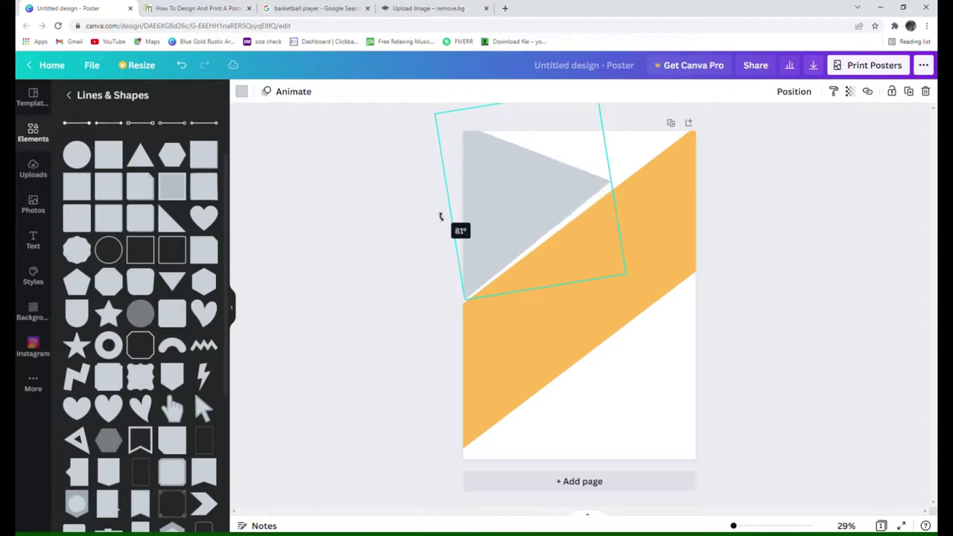
drag(498, 200, 507, 206)
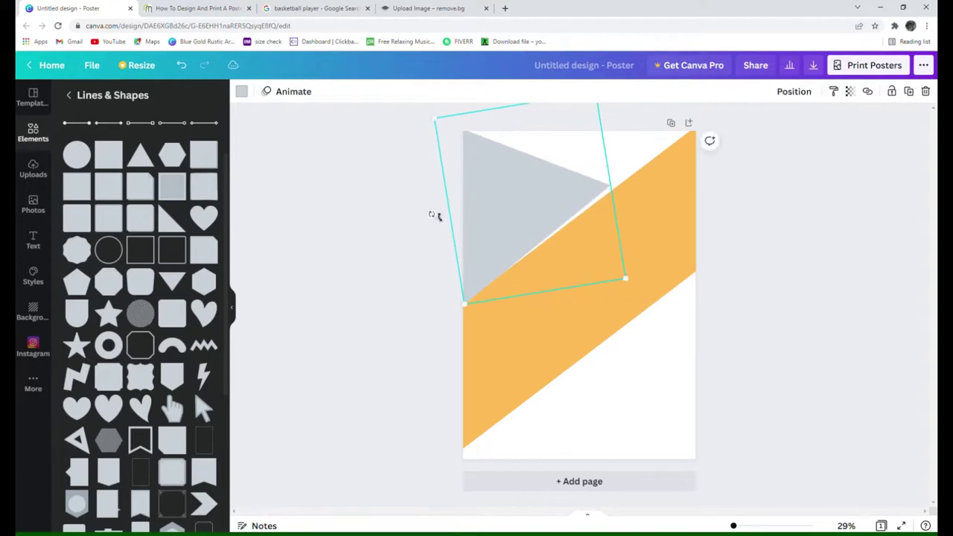
drag(435, 216, 431, 211)
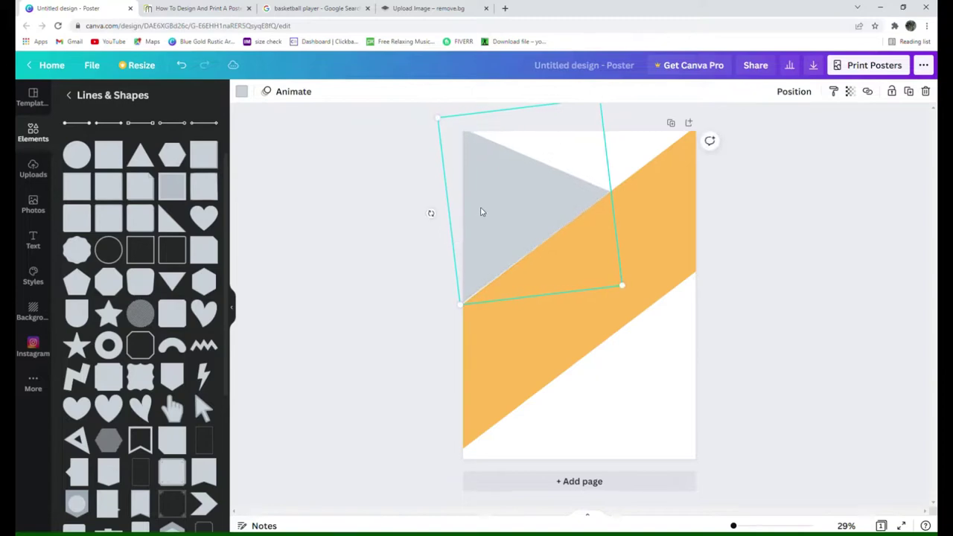
Shift the diagonal band down and right and turn it black
click(627, 158)
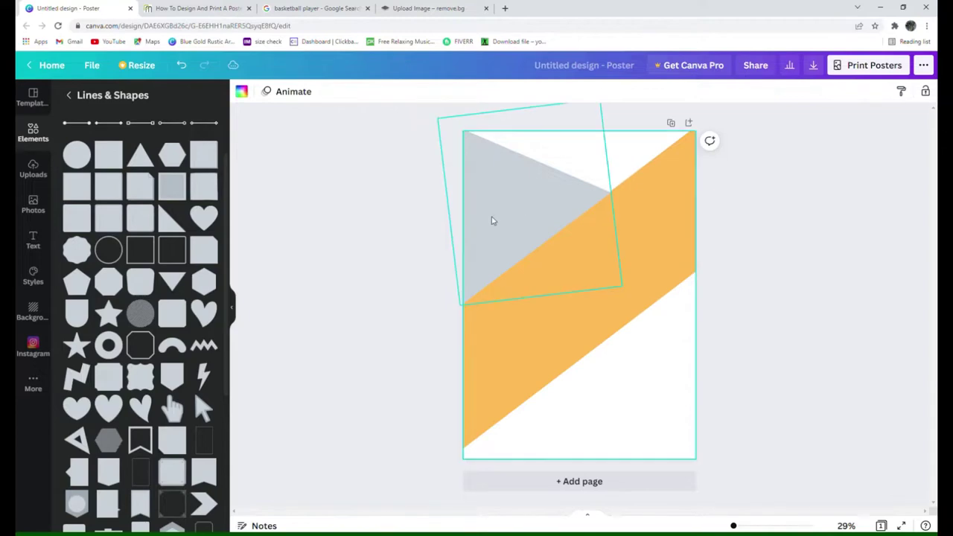
click(491, 219)
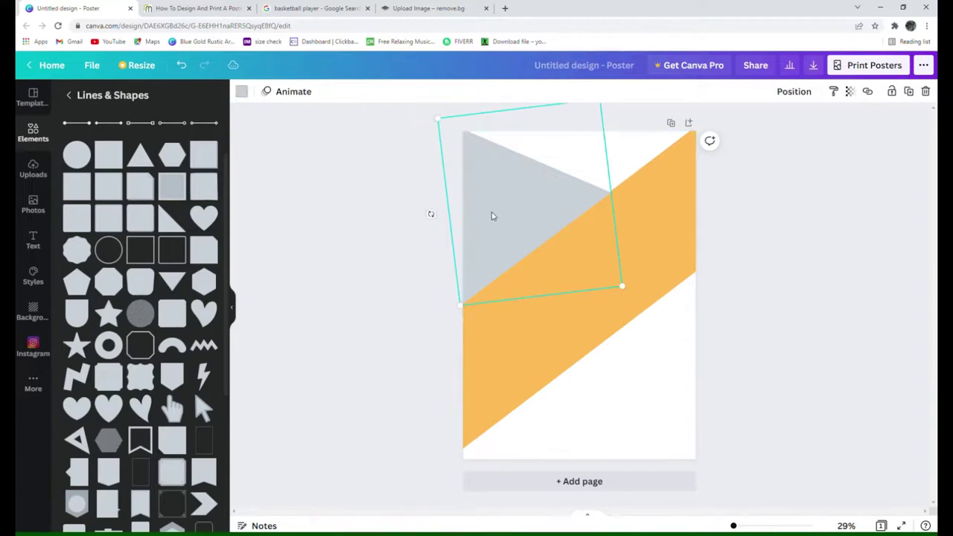
click(266, 108)
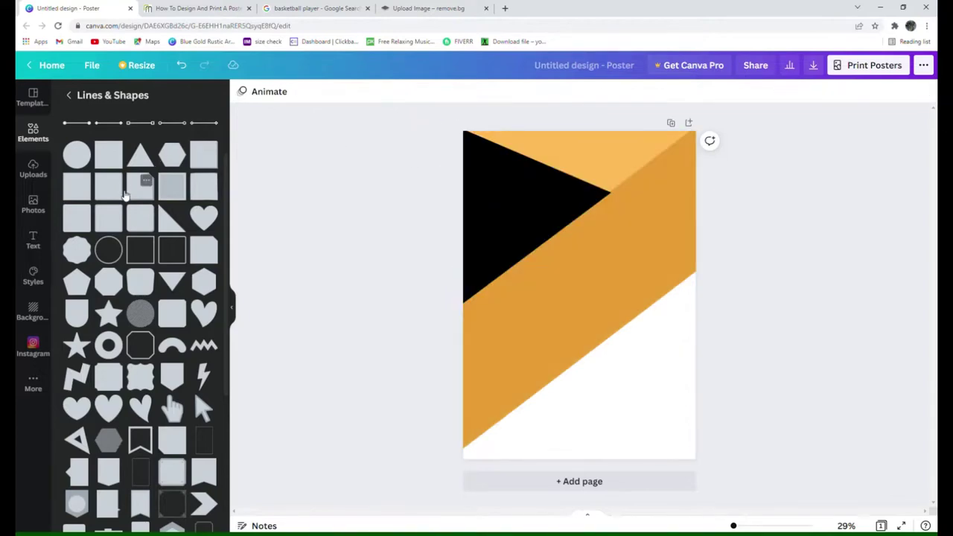
click(531, 294)
drag(600, 258, 615, 352)
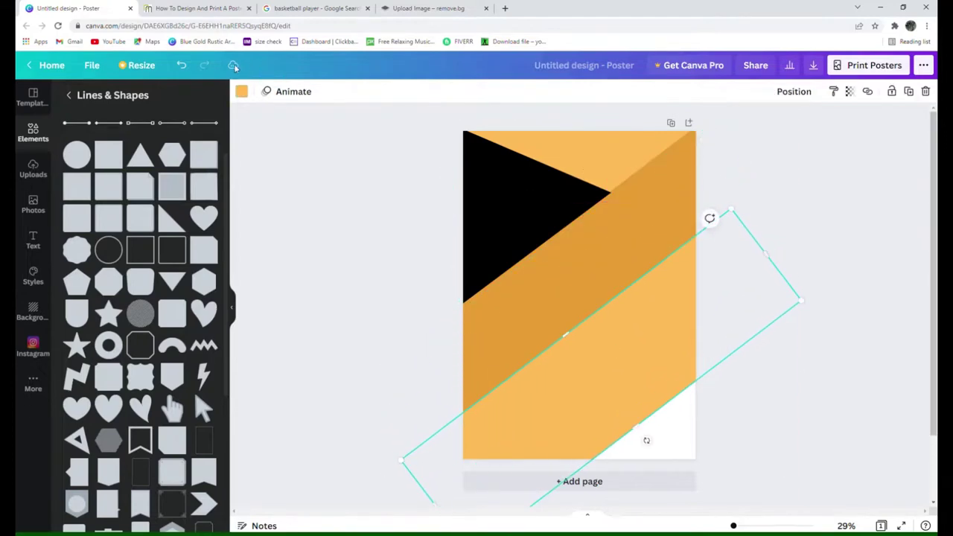
click(241, 91)
click(99, 145)
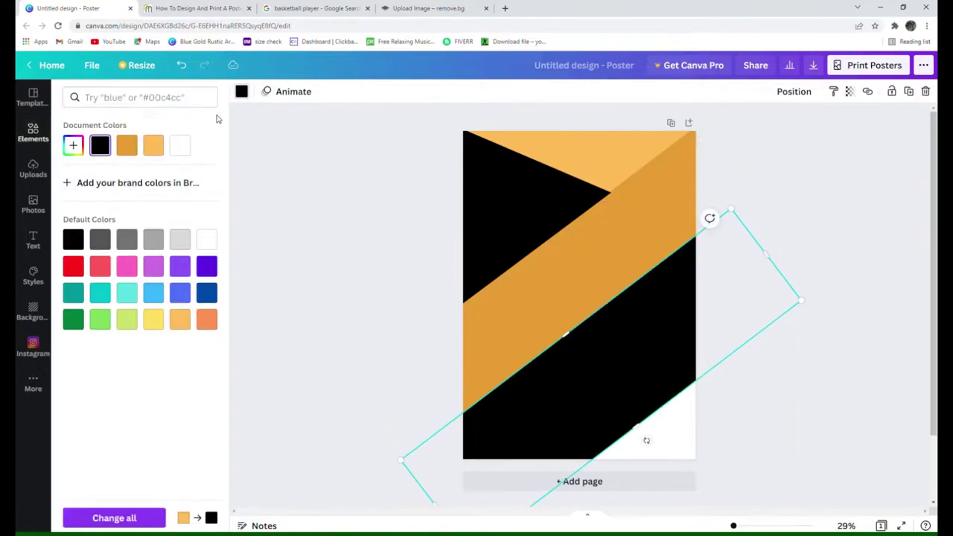
mouse_move(593, 355)
mouse_down()
mouse_move(617, 395)
mouse_move(583, 364)
mouse_up()
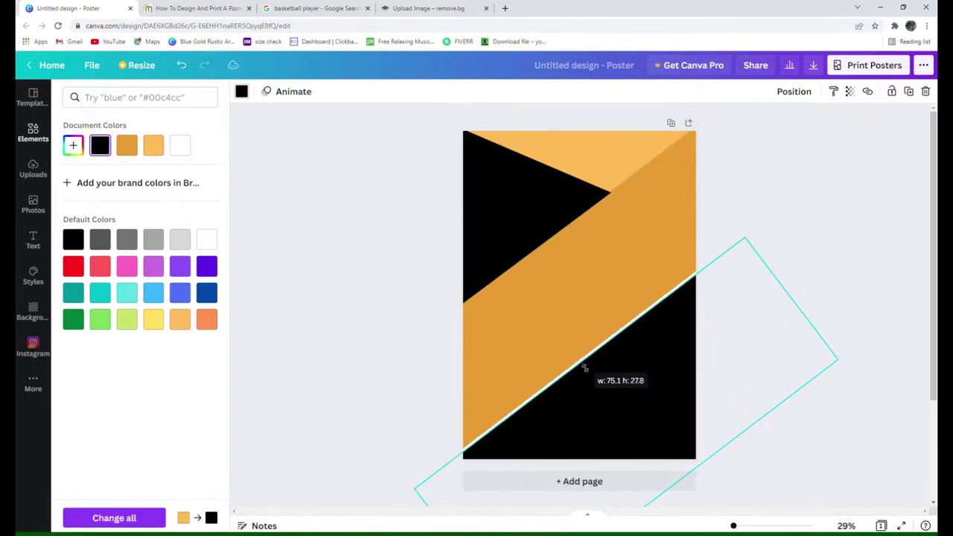
click(794, 91)
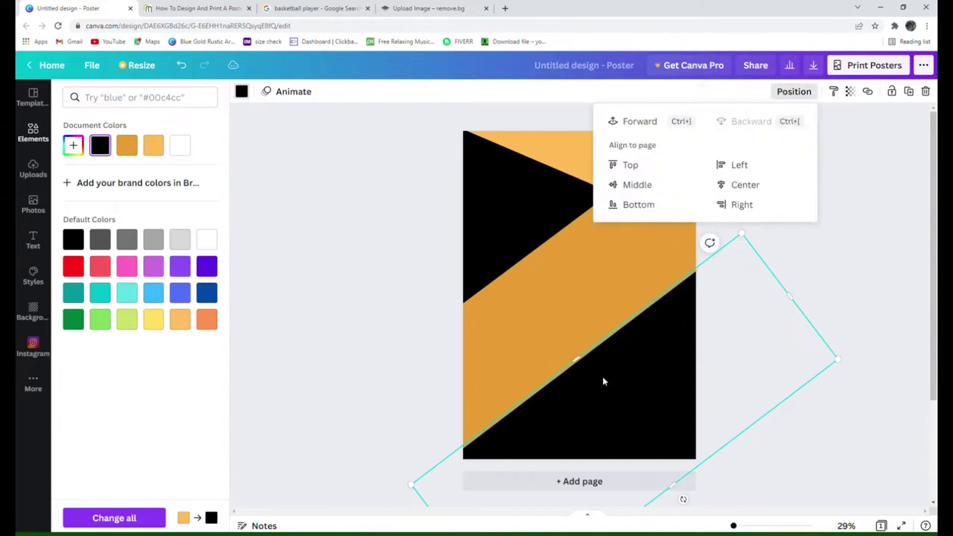
Recolour the band to dark grey #2B2929 and give the top-left triangle the same colour
click(73, 145)
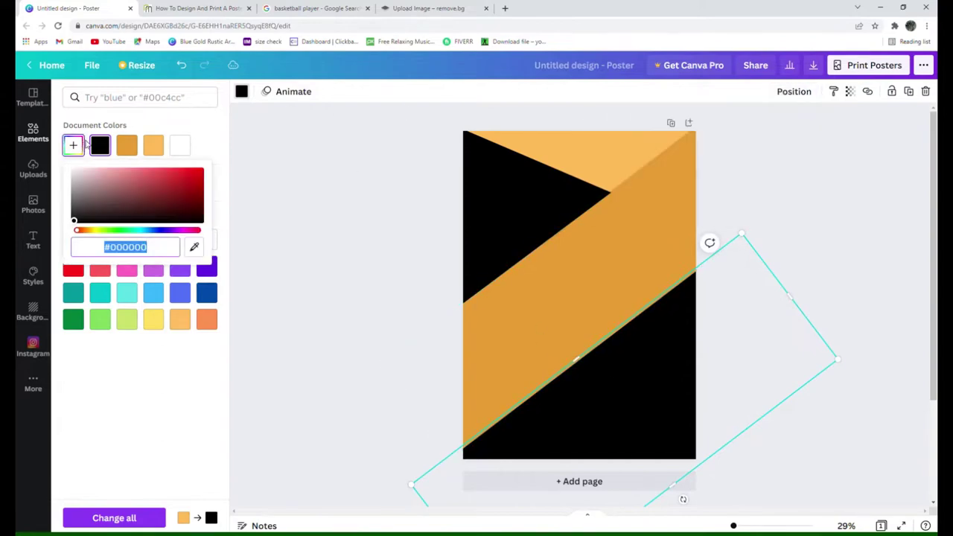
drag(75, 222, 79, 214)
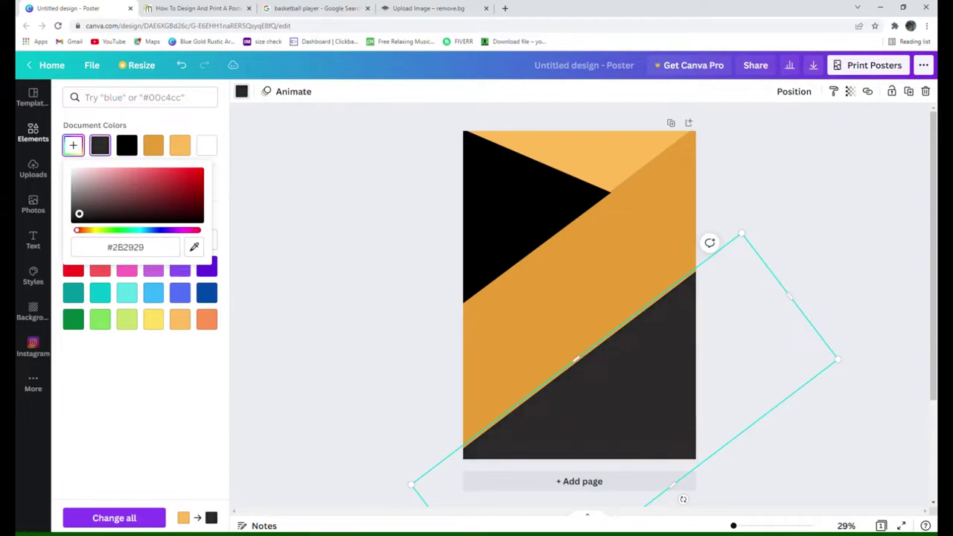
click(506, 214)
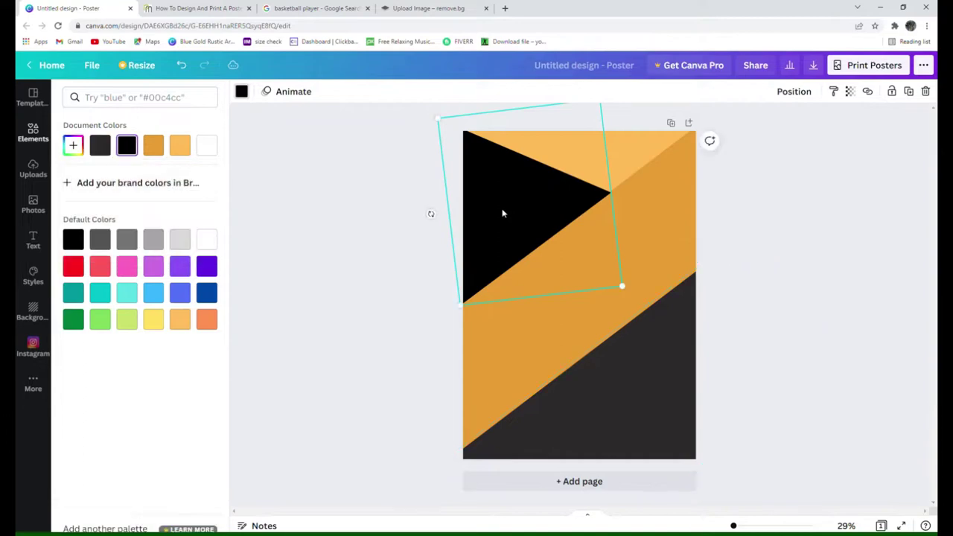
click(102, 148)
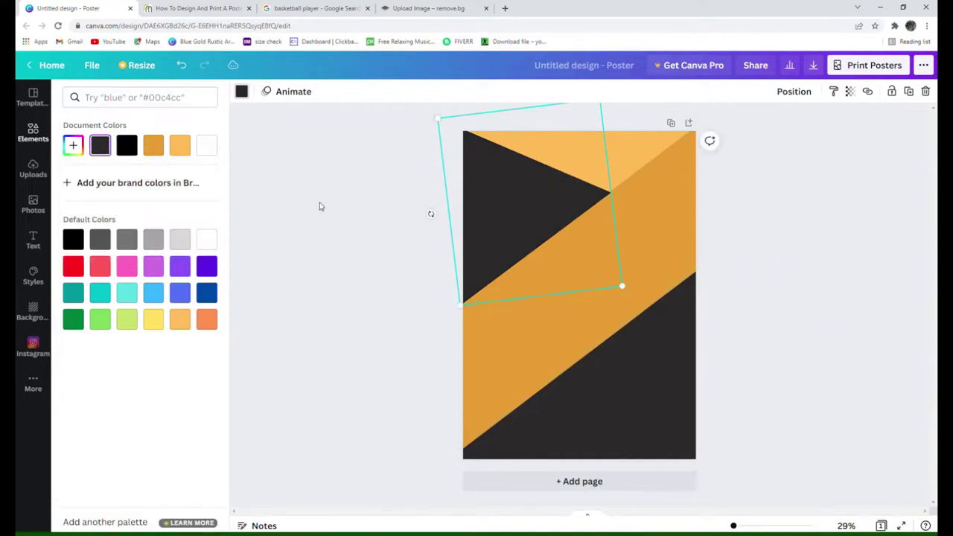
Recolour the top-right triangle to brighter orange #FFAF35
click(582, 151)
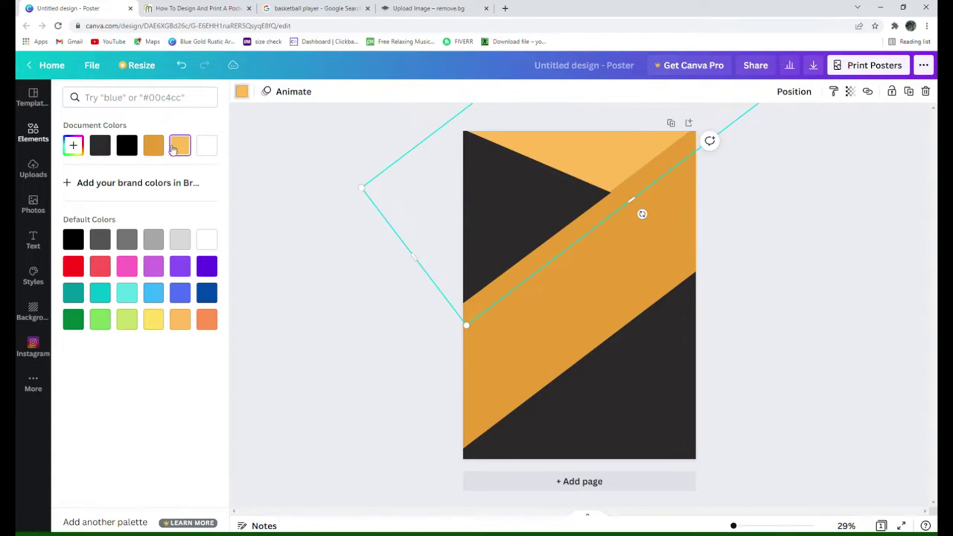
click(73, 145)
mouse_move(192, 176)
mouse_down()
mouse_move(160, 170)
mouse_move(176, 170)
mouse_up()
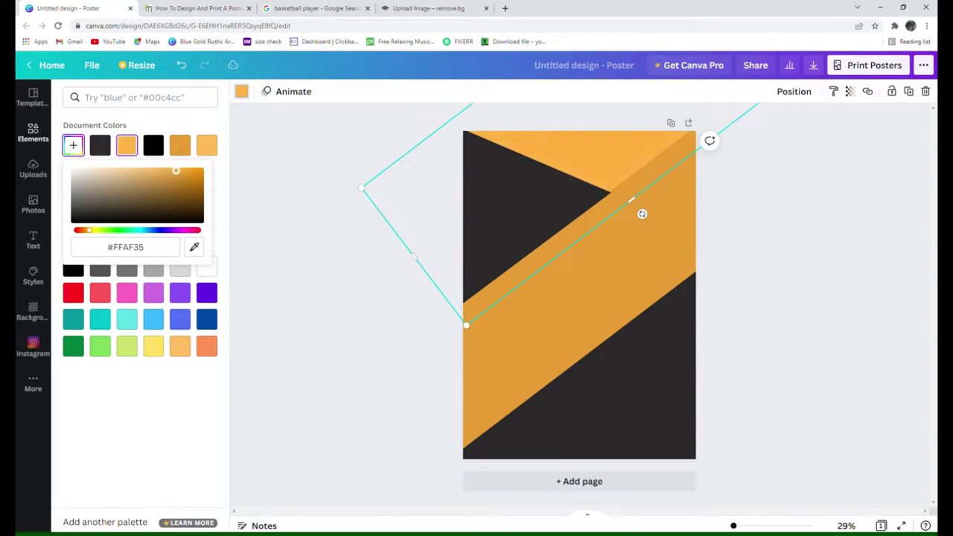
Deepen the diagonal stripe to #E6961E and add a short white slanted line near the bottom-left
click(519, 343)
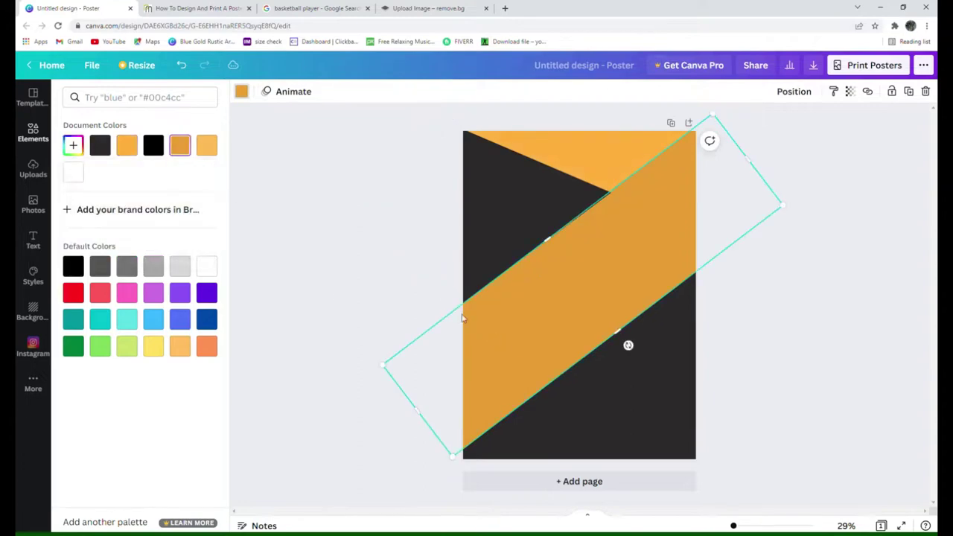
click(79, 145)
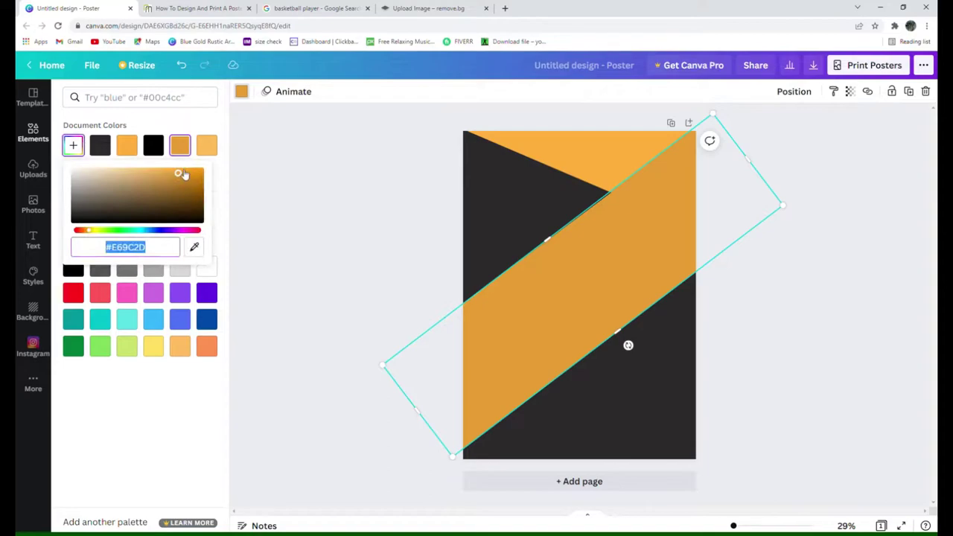
drag(178, 173, 187, 173)
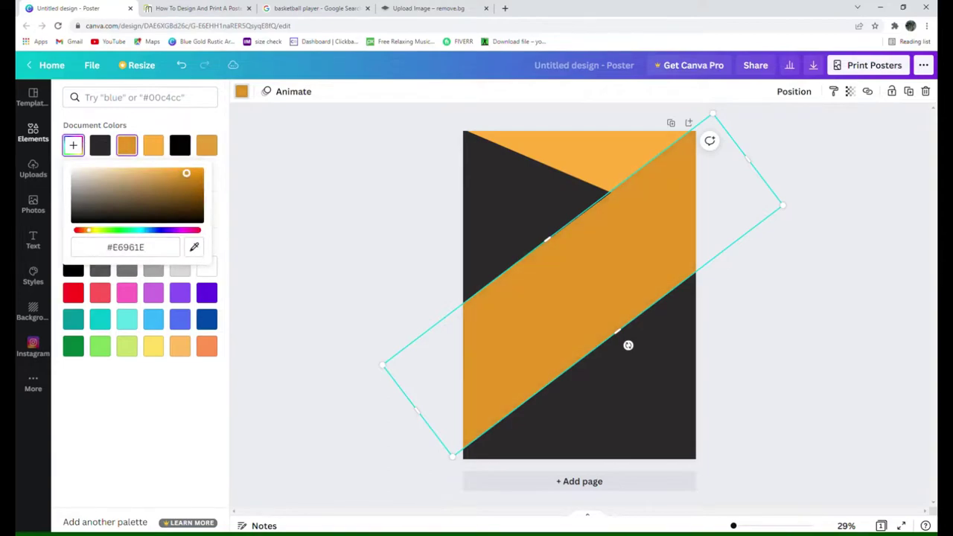
click(807, 313)
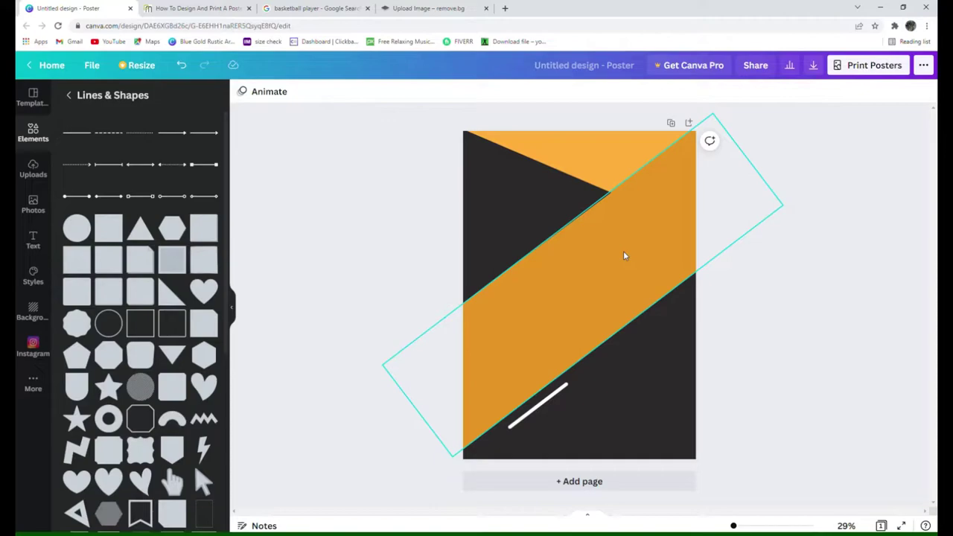
Place the teal gradient from Elements' Recently Used list onto the centre of the poster
click(33, 167)
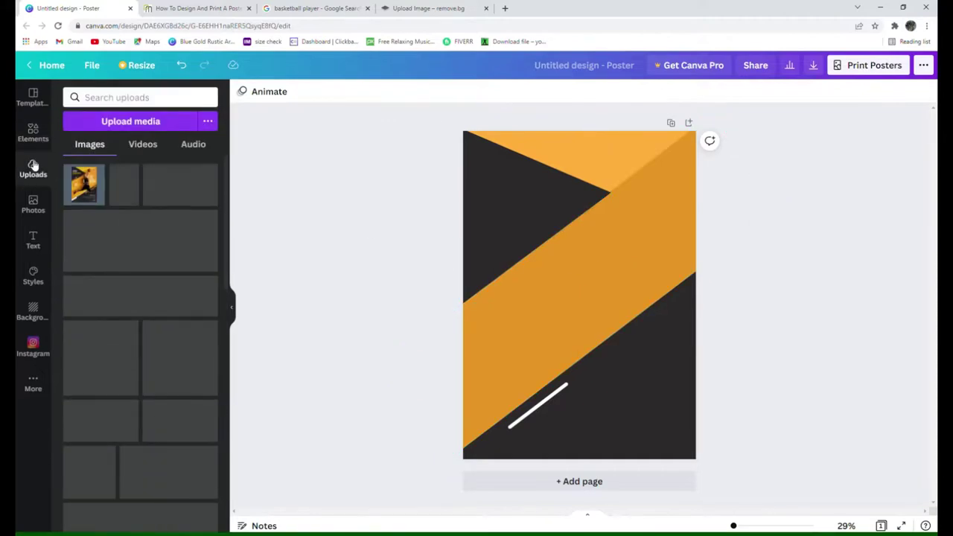
click(41, 128)
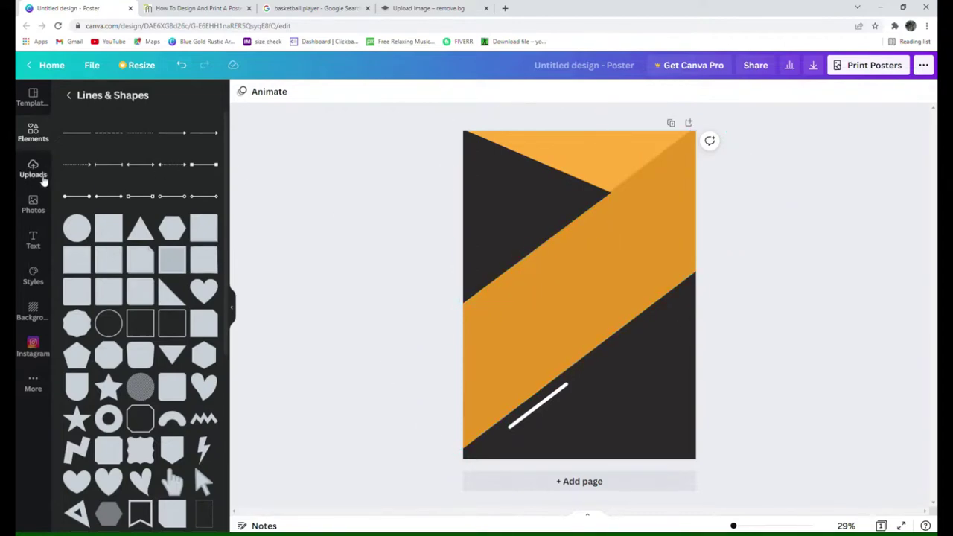
click(30, 134)
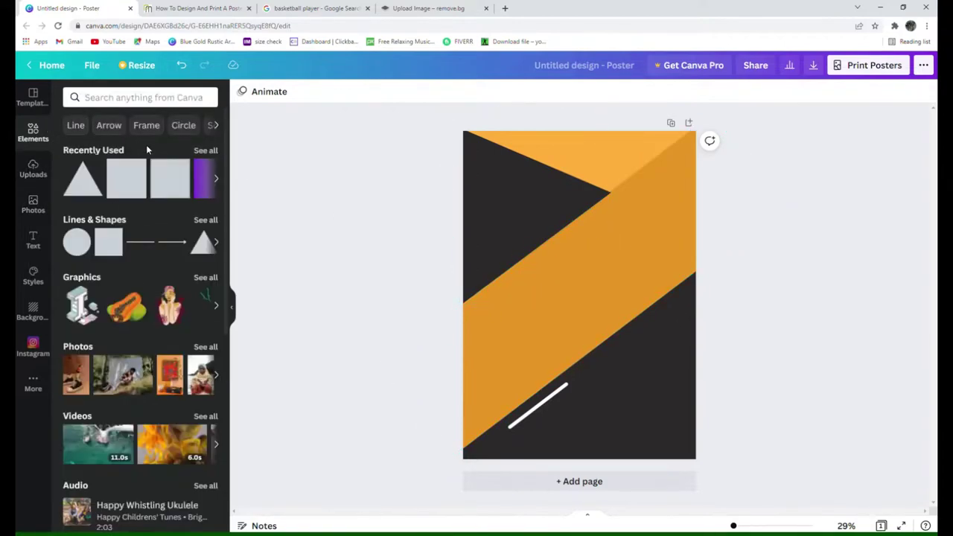
click(206, 150)
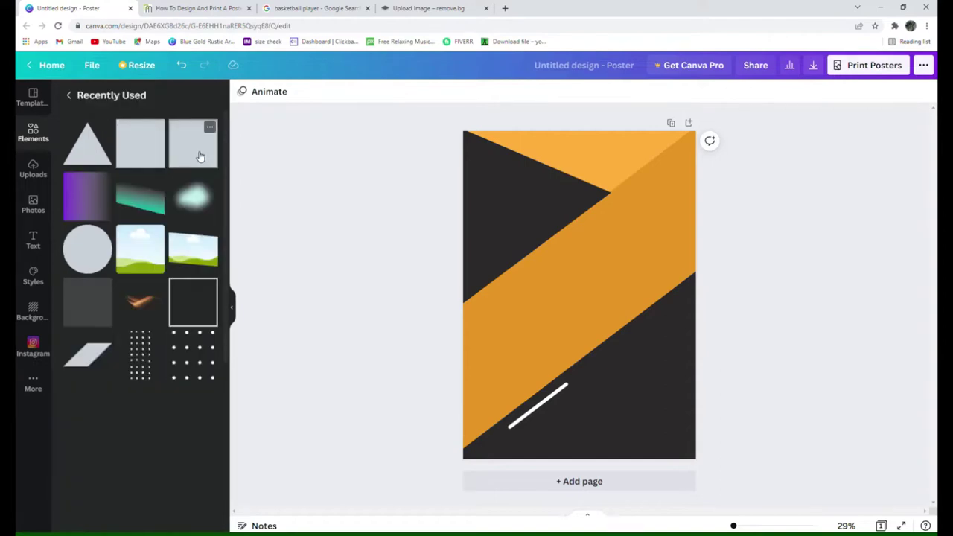
click(138, 198)
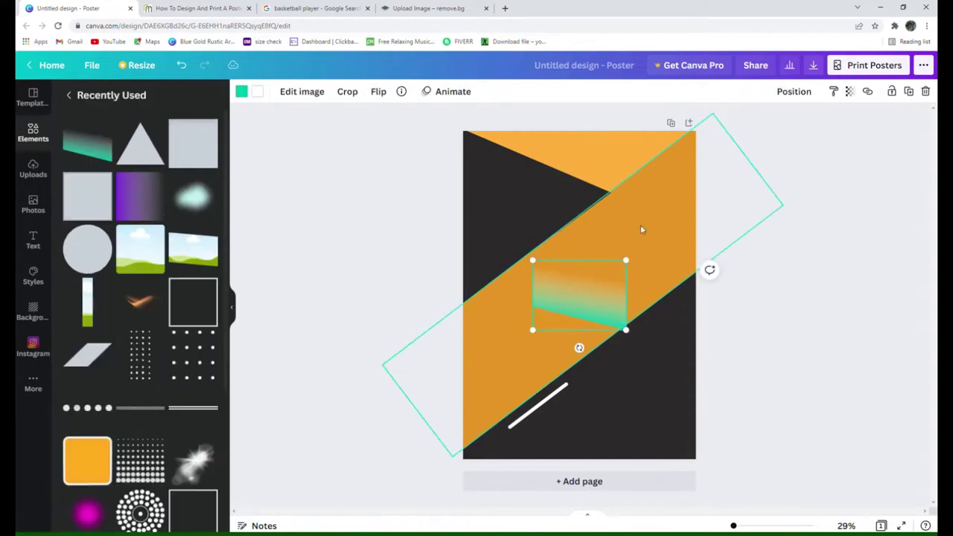
Make both gradient colours dark grey, rotate it diagonally and move it to the top-right corner
click(251, 92)
click(126, 145)
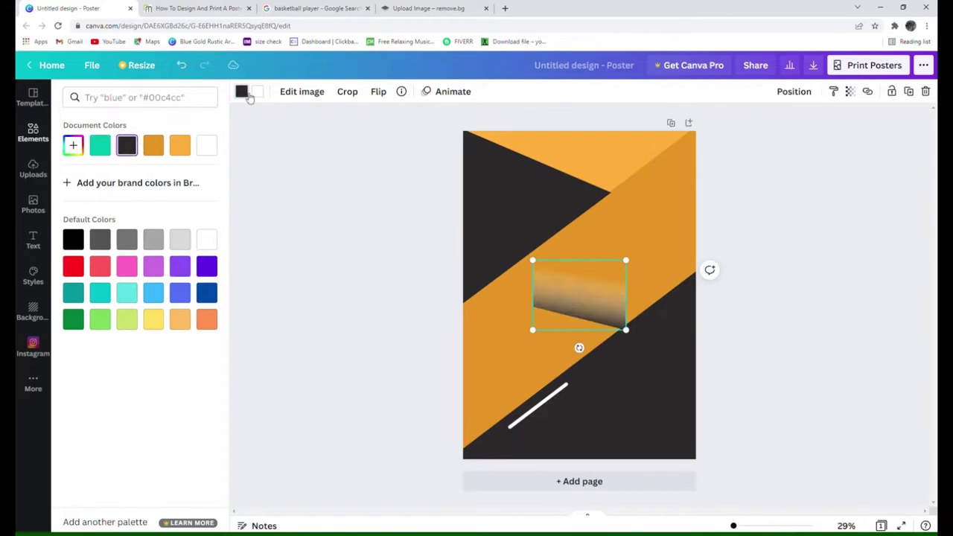
click(126, 145)
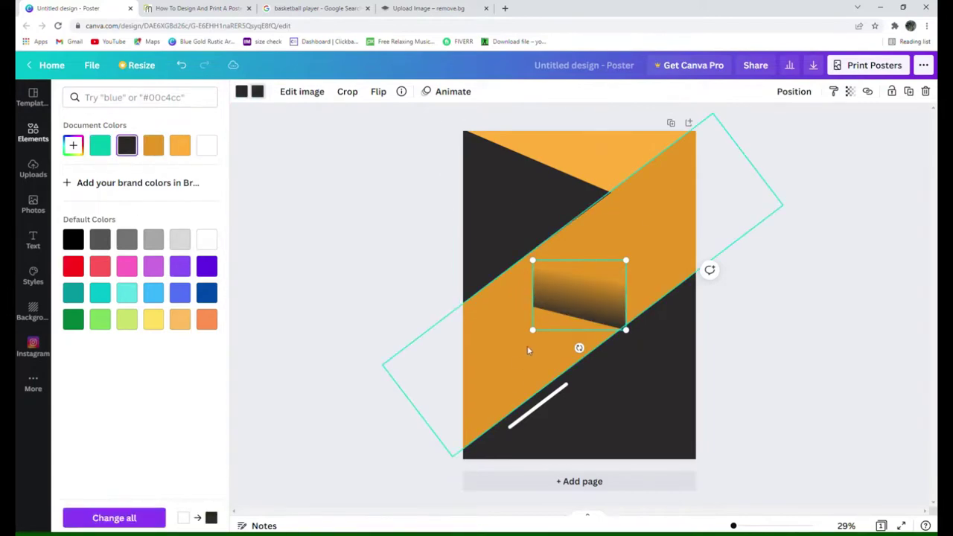
drag(580, 347, 648, 359)
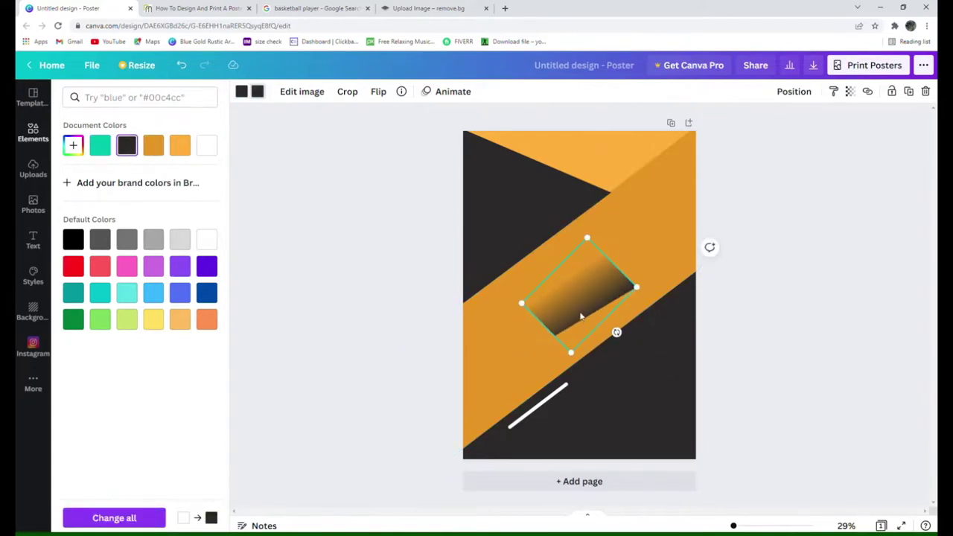
drag(582, 317, 664, 177)
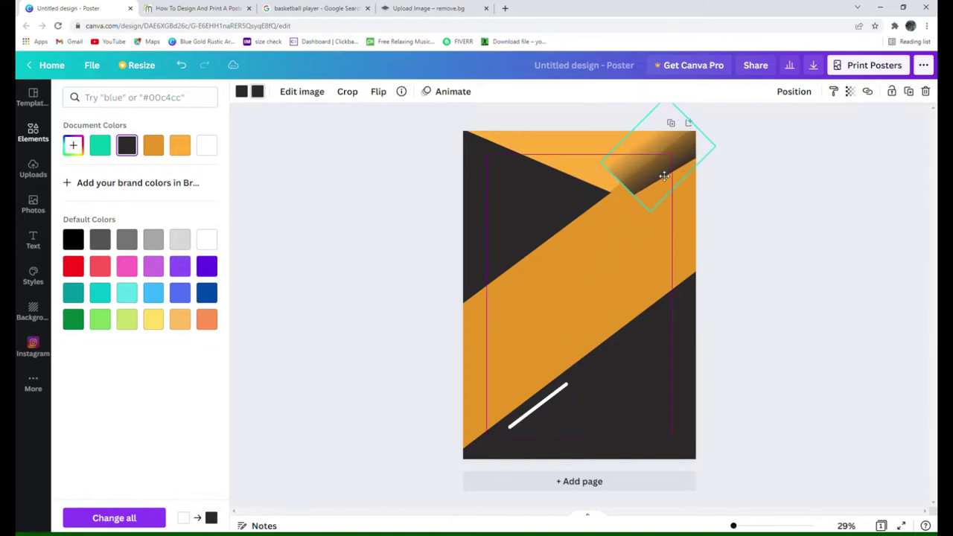
drag(665, 176, 645, 243)
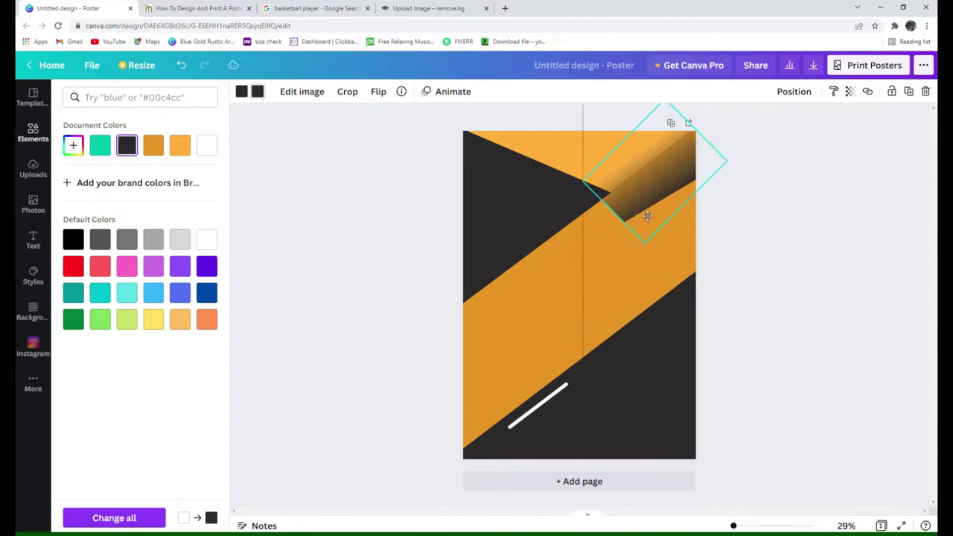
Send the gradient one layer backward and nudge it along the stripe edge as a shadow
click(795, 92)
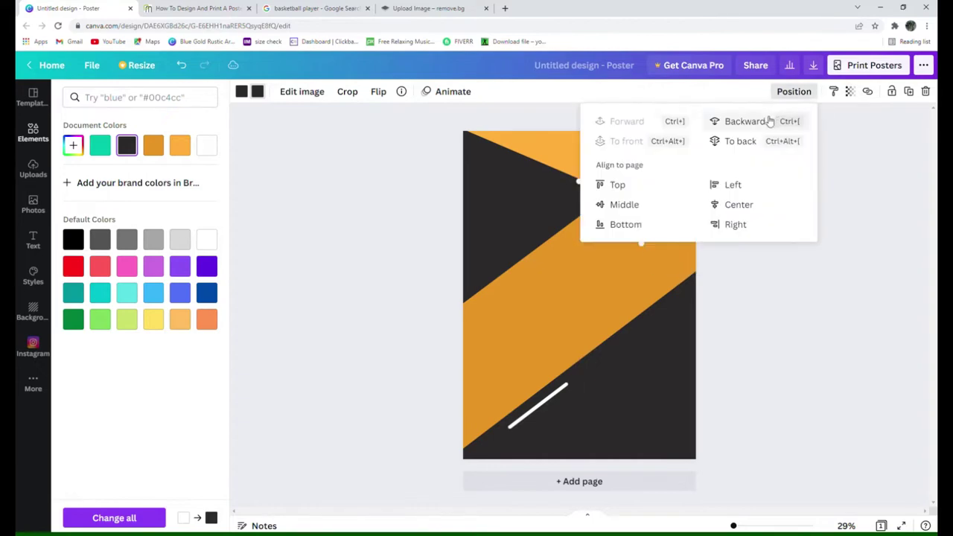
click(745, 121)
click(828, 260)
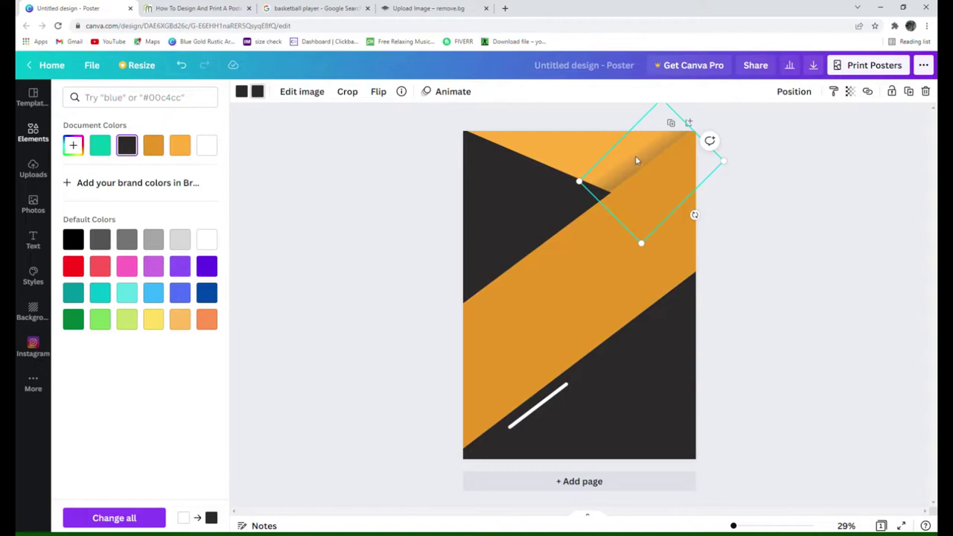
drag(635, 156, 636, 159)
key(Escape)
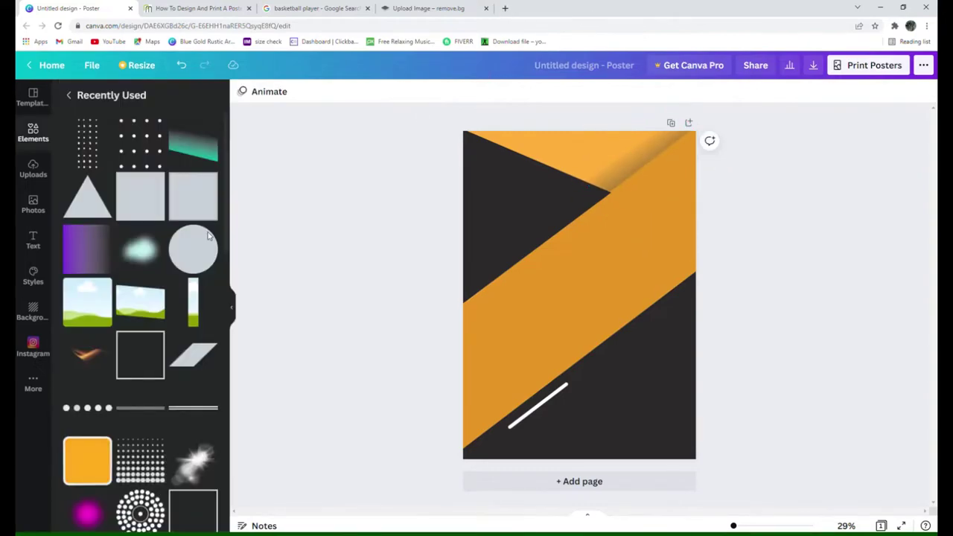
Add a row of dotted circles, make all three colours white and set it beside the top-right triangle
scroll(141, 246, down, 4)
scroll(131, 268, up, 3)
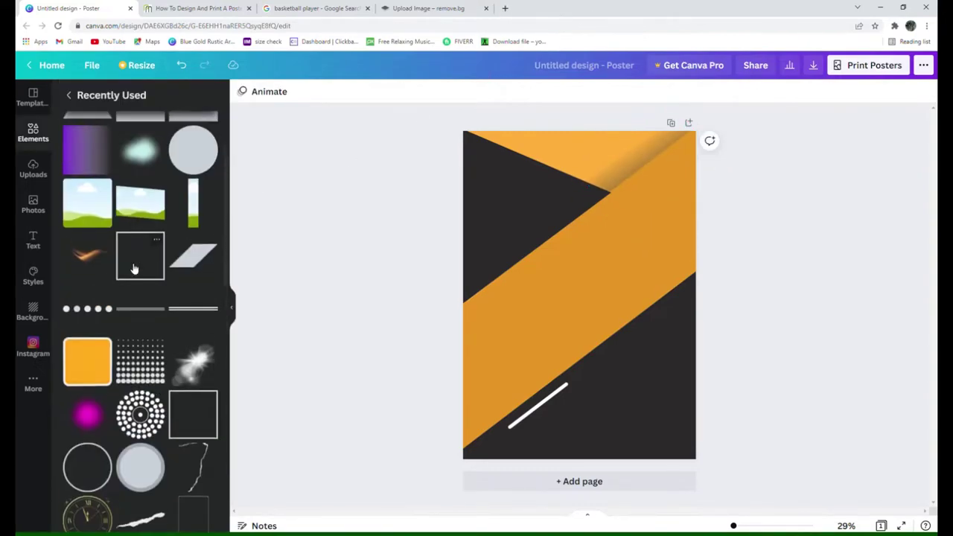
click(95, 316)
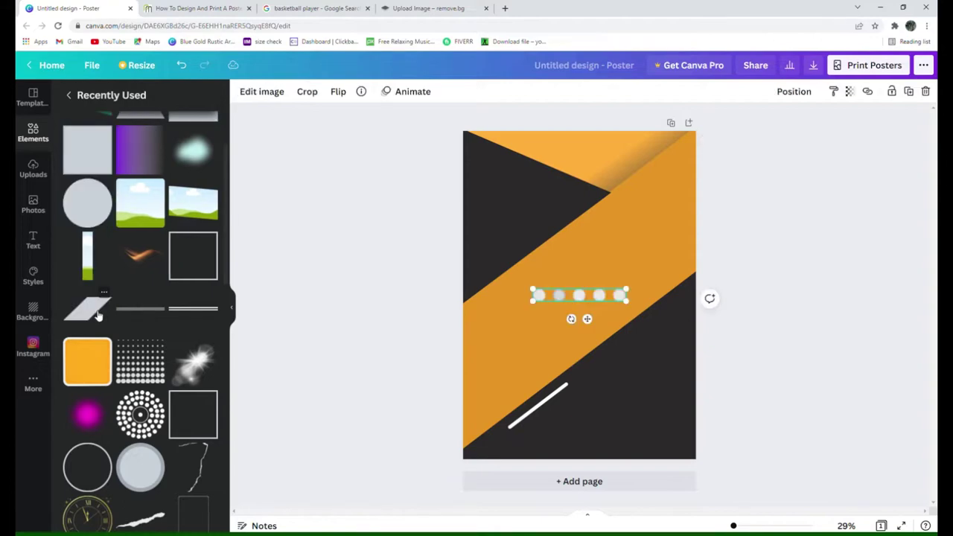
click(243, 92)
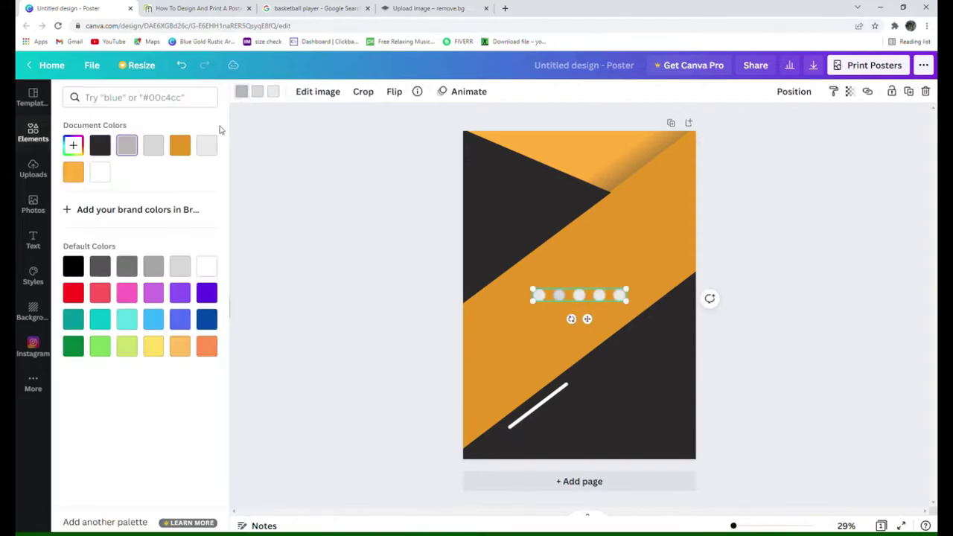
click(264, 95)
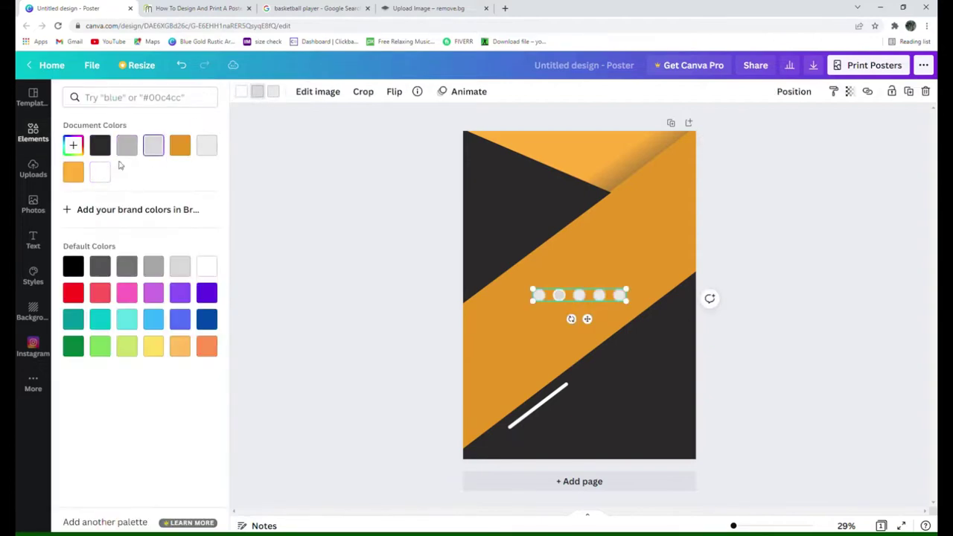
click(274, 92)
click(100, 172)
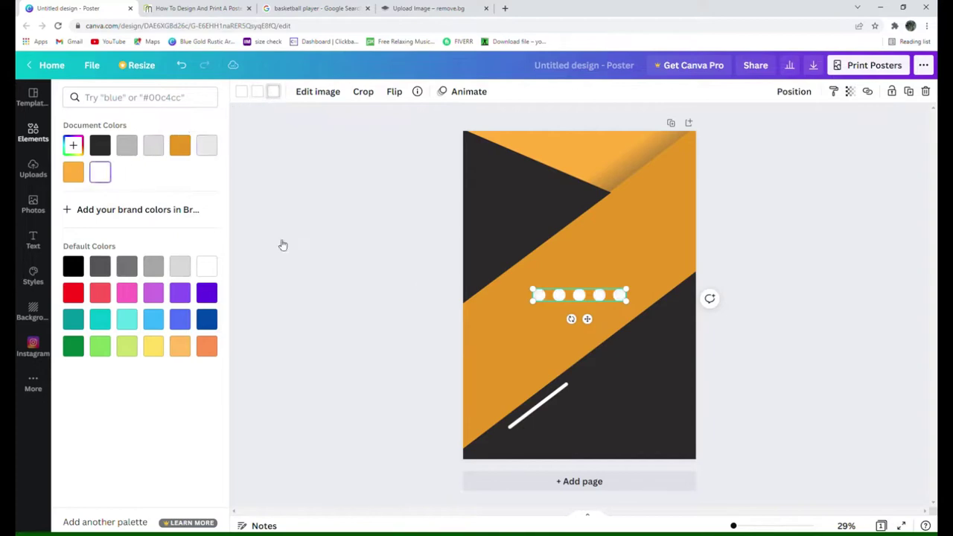
mouse_move(621, 279)
mouse_down()
mouse_move(612, 196)
mouse_move(626, 194)
mouse_up()
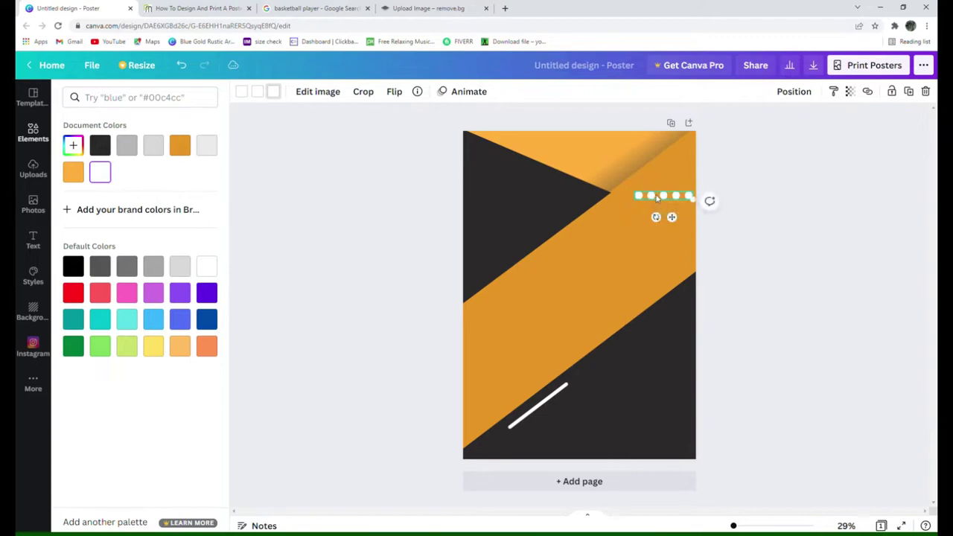
drag(672, 216, 673, 191)
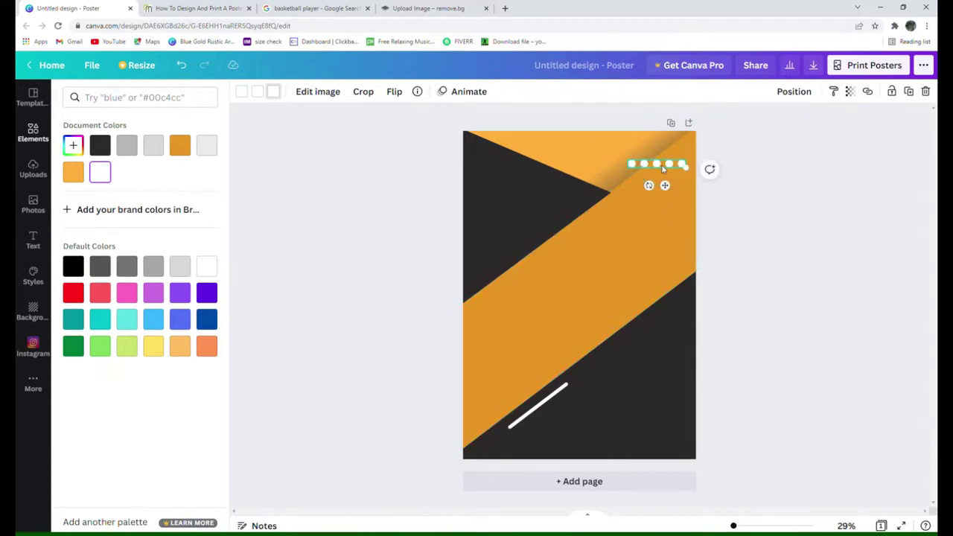
Duplicate the white dot row and move the copy down to form a grid
right_click(663, 168)
click(677, 185)
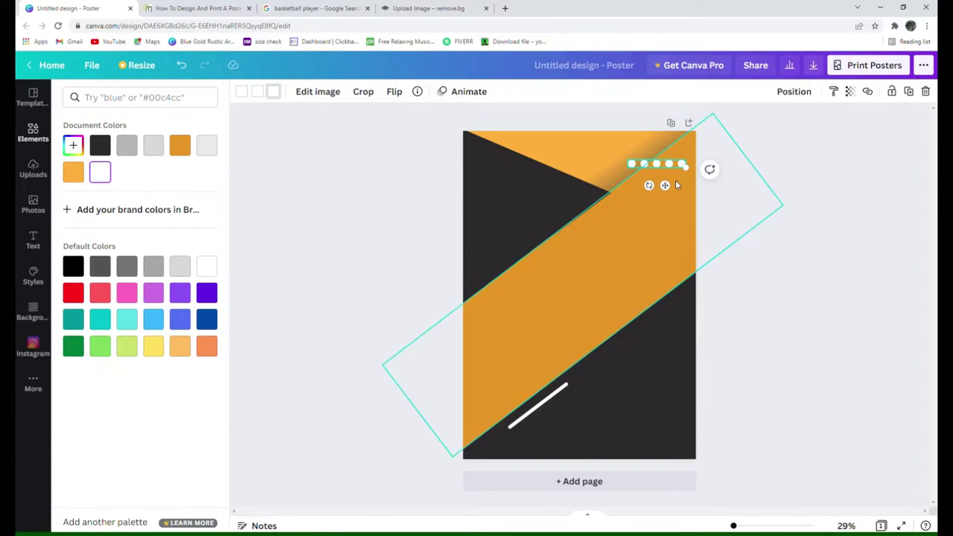
drag(677, 185, 677, 195)
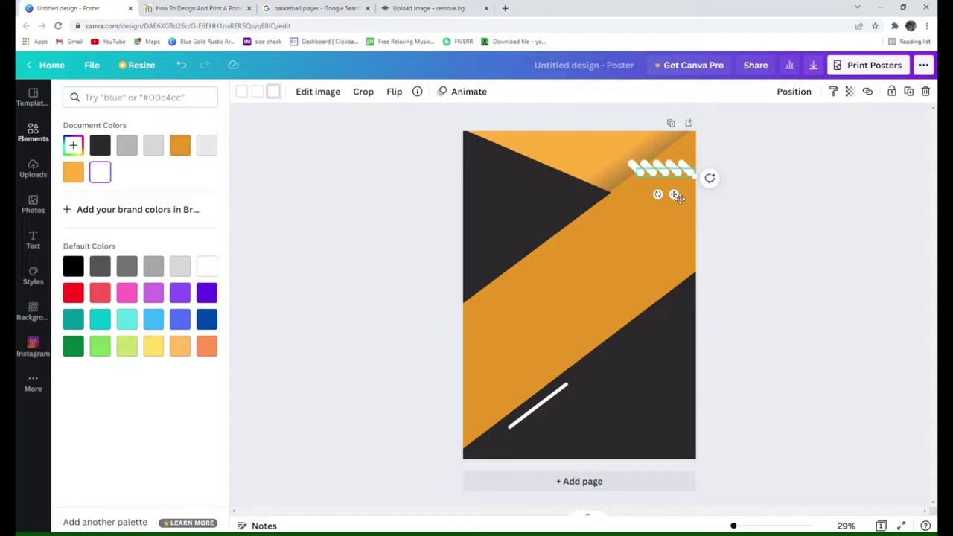
mouse_move(678, 197)
mouse_down()
mouse_move(671, 217)
mouse_move(667, 176)
mouse_move(660, 191)
mouse_up()
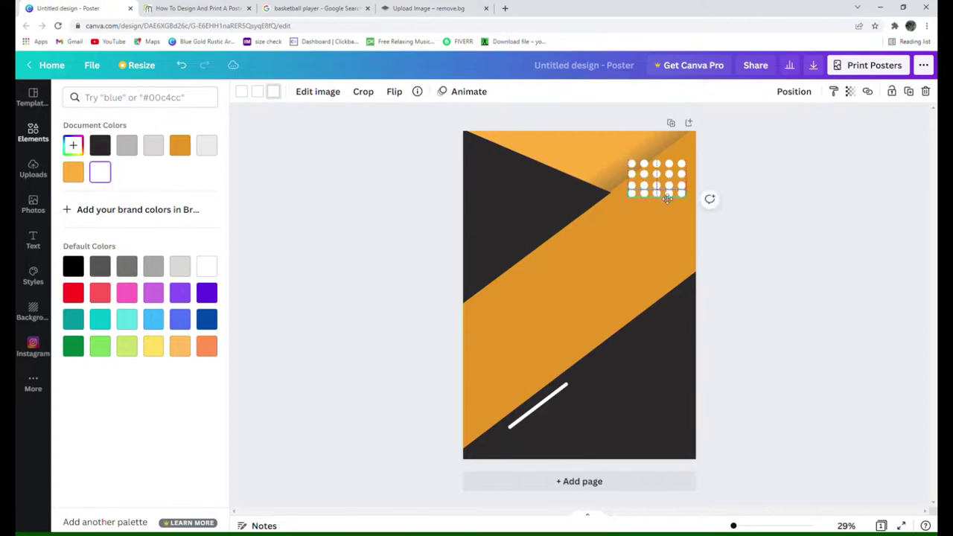
click(743, 185)
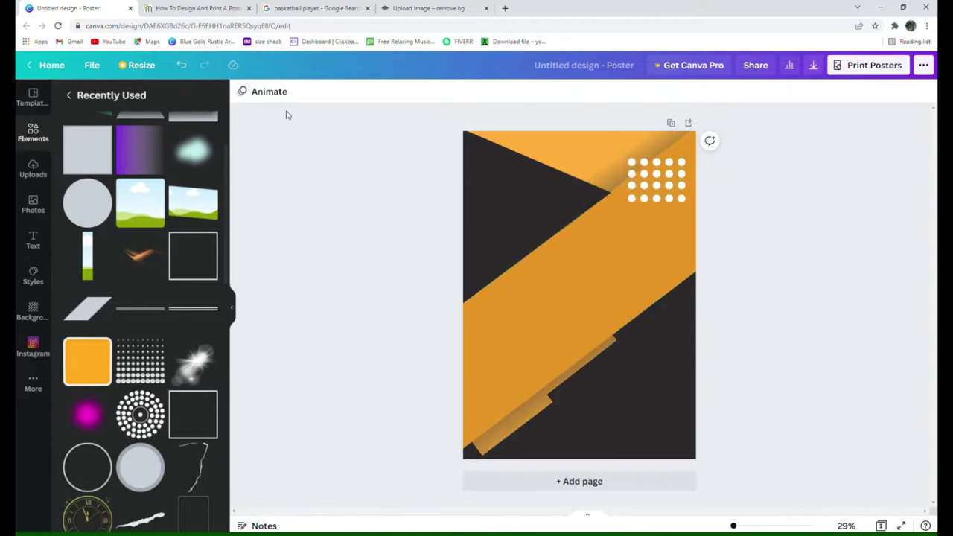
Paste the cut-out basketball player, enlarge it and move it higher on the poster
key(ctrl+v)
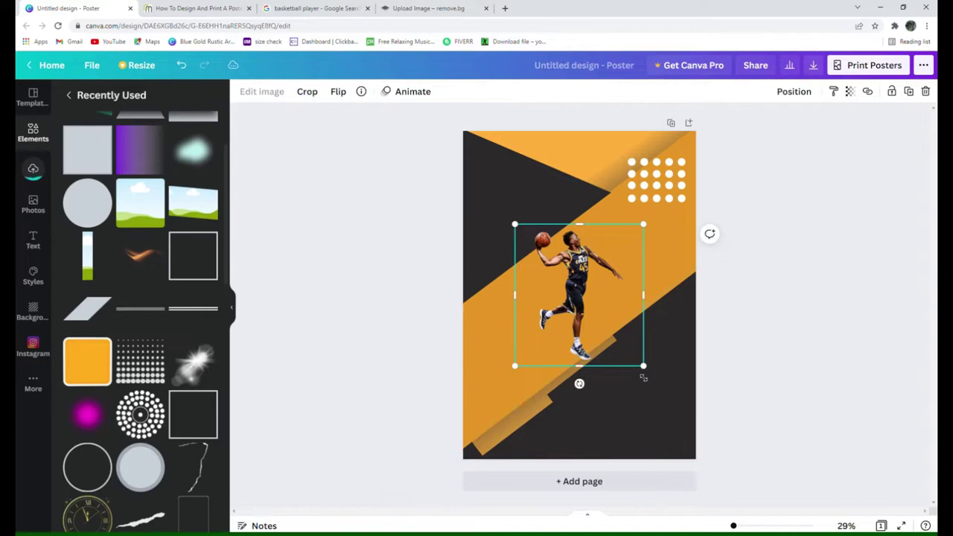
mouse_move(643, 366)
mouse_down()
mouse_move(712, 447)
mouse_move(640, 394)
mouse_move(698, 421)
mouse_move(663, 397)
mouse_up()
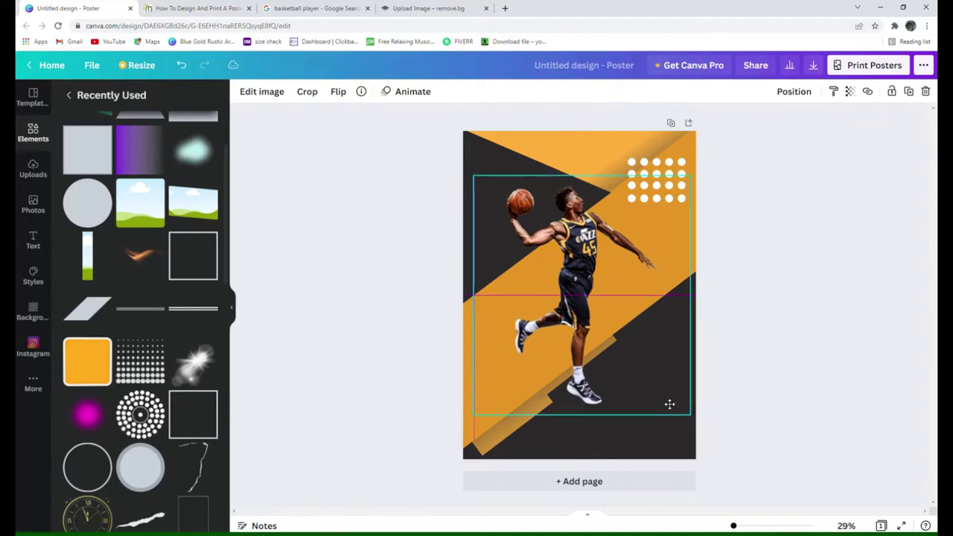
drag(593, 393, 592, 340)
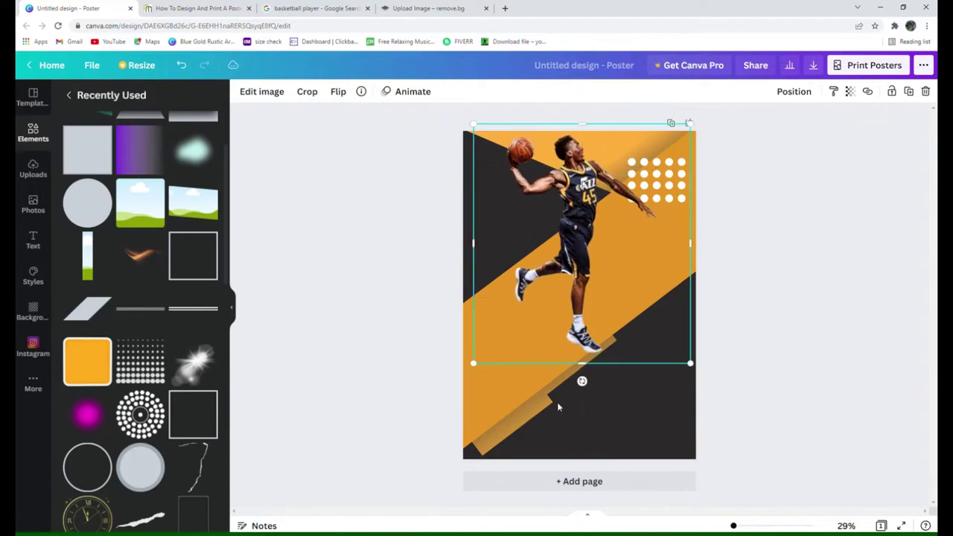
Turn the small bottom bar and the diagonal strip white, then move the player down
click(519, 420)
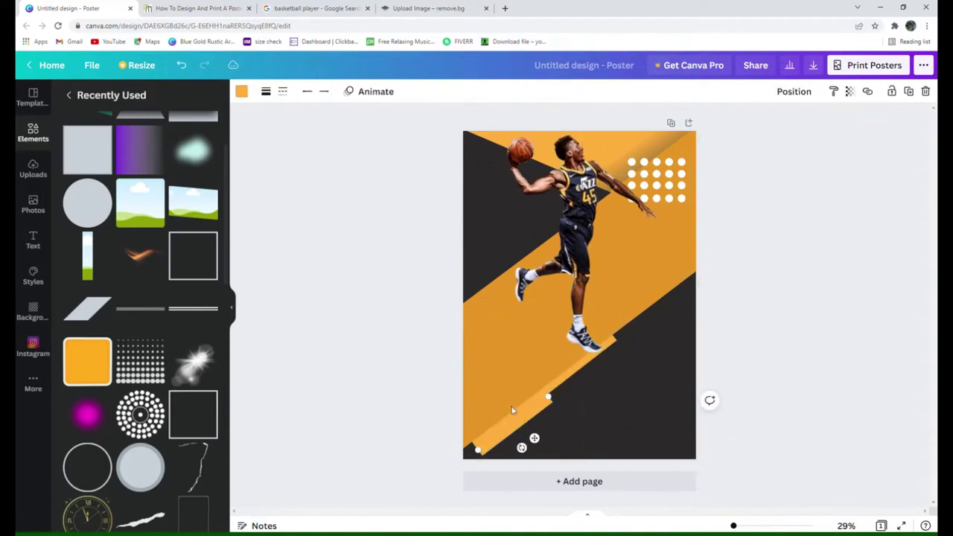
click(242, 91)
click(180, 146)
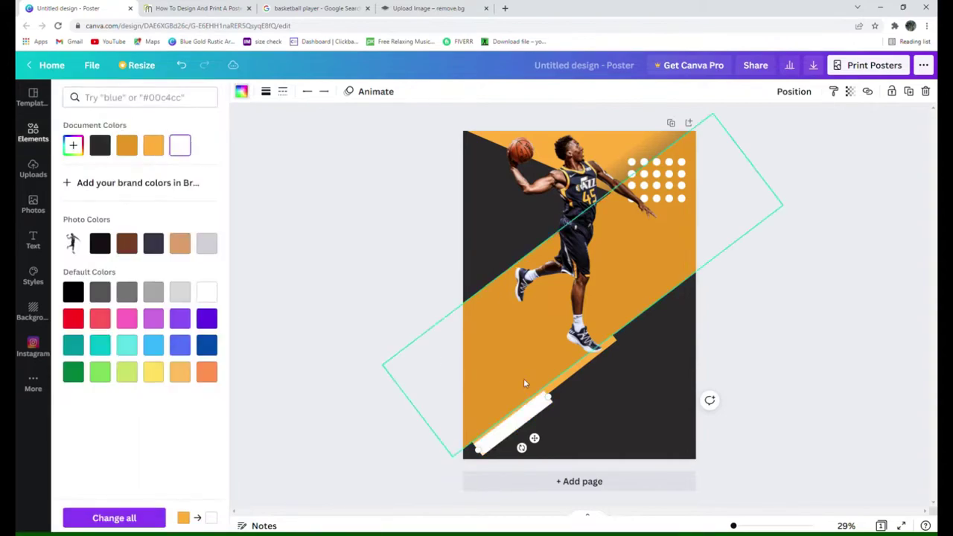
click(565, 384)
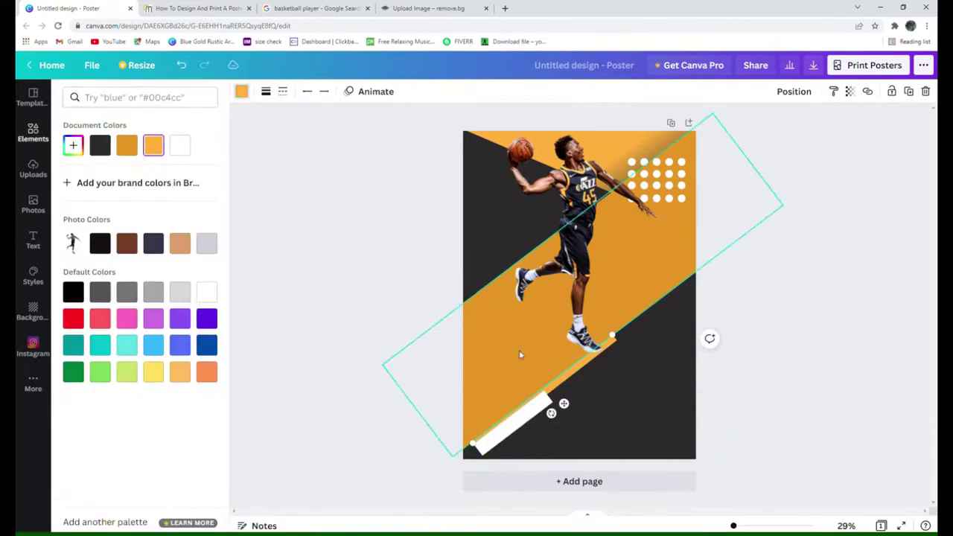
click(186, 150)
click(539, 247)
drag(539, 248, 587, 295)
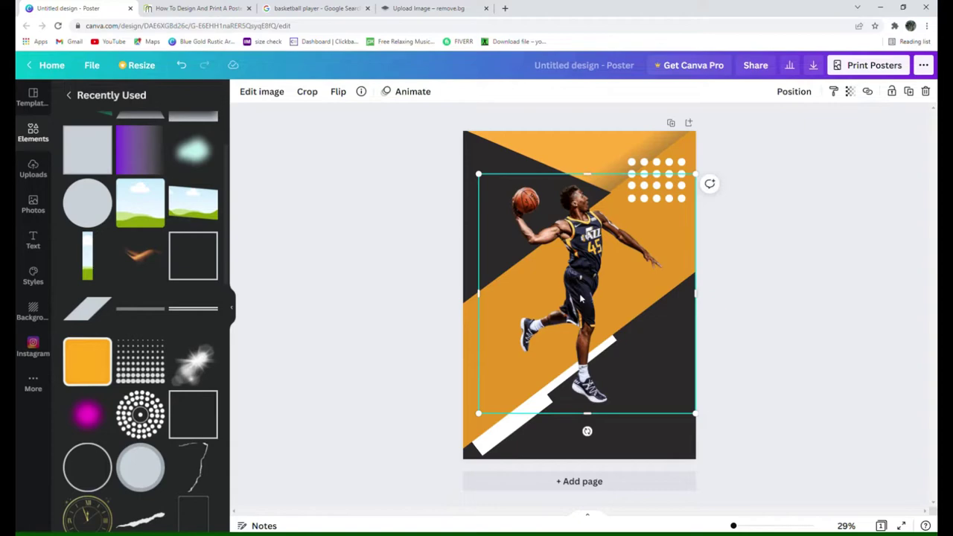
Restore the player image and enlarge it, shifting it slightly left of centre
key(Delete)
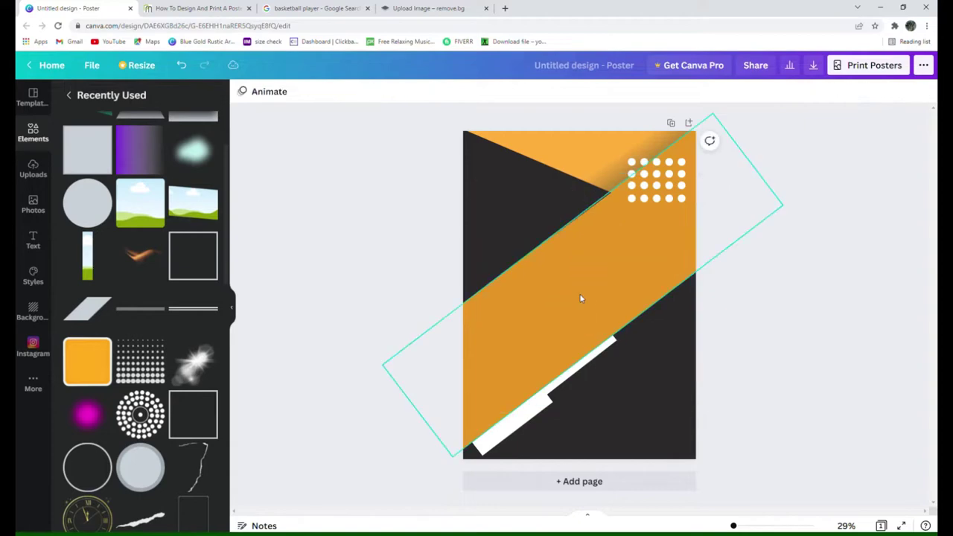
key(ctrl+z)
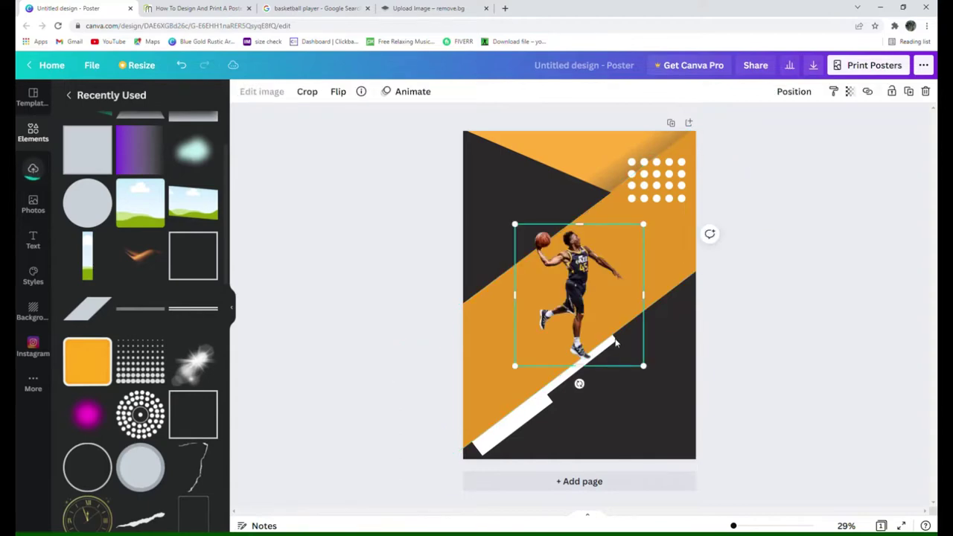
mouse_move(643, 364)
mouse_down()
mouse_move(693, 466)
mouse_move(714, 447)
mouse_up()
drag(668, 414, 633, 366)
drag(680, 400, 710, 440)
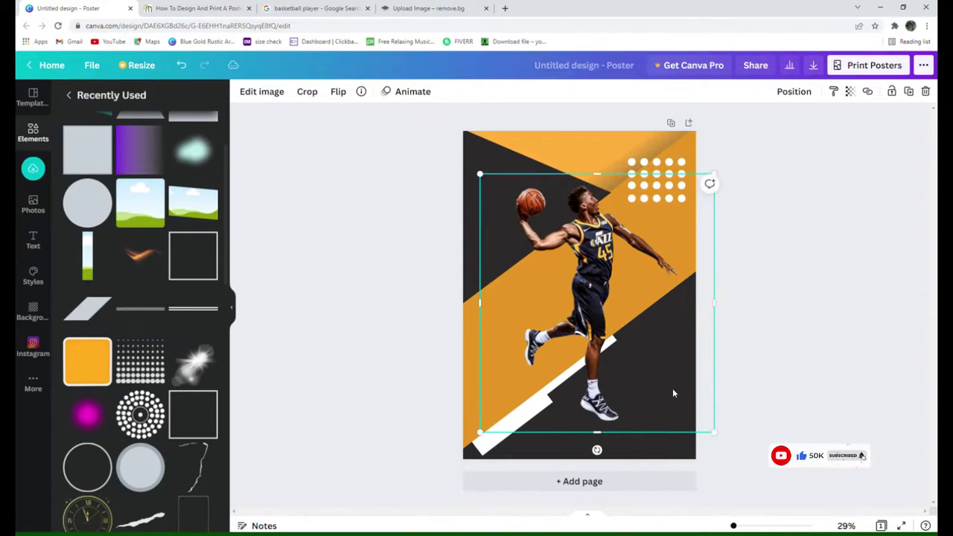
drag(673, 392, 678, 359)
Extend the white stripe to the bottom-left corner and switch it to the second line style
click(498, 440)
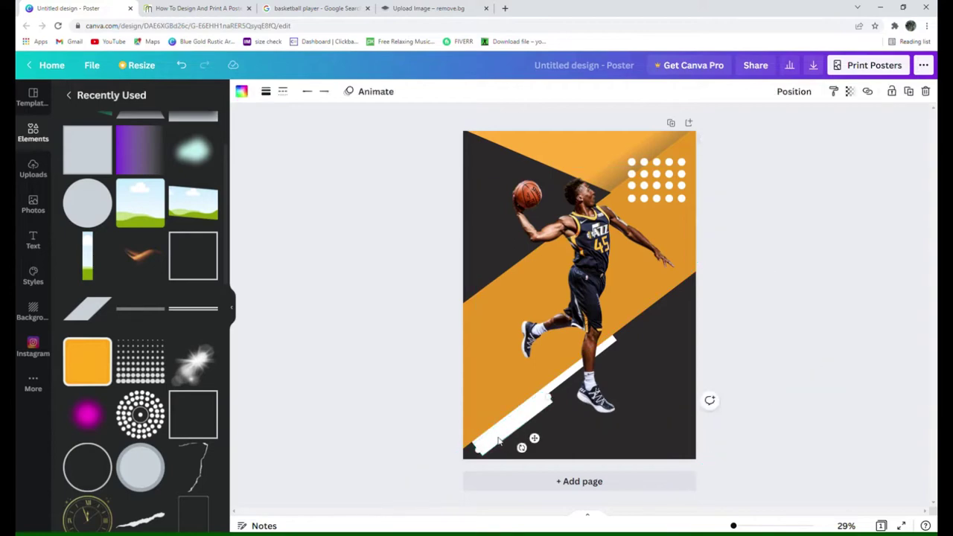
drag(480, 462, 457, 466)
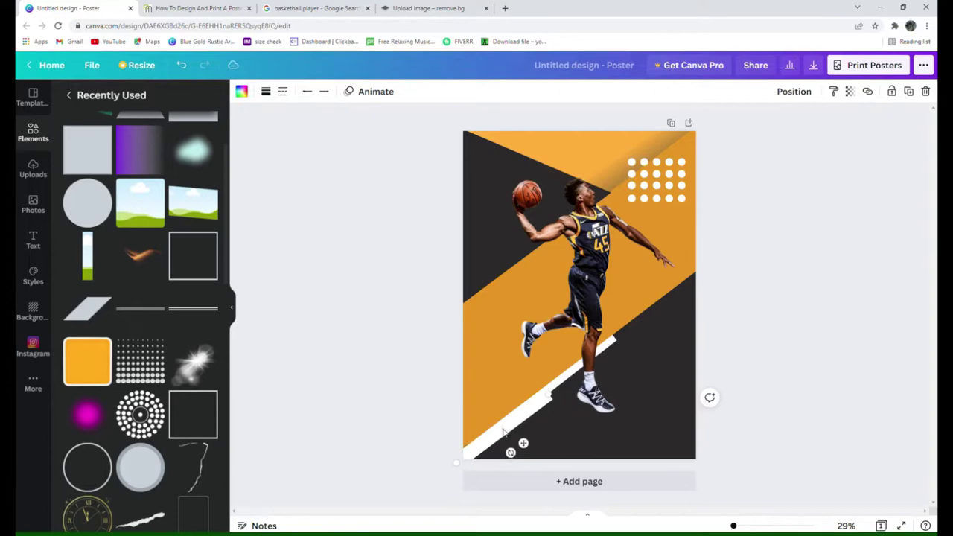
click(283, 91)
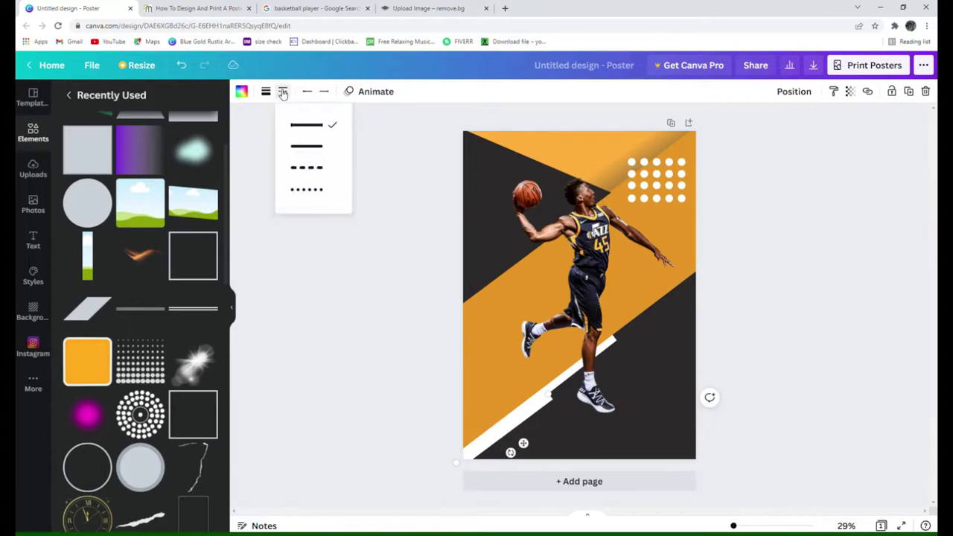
click(316, 146)
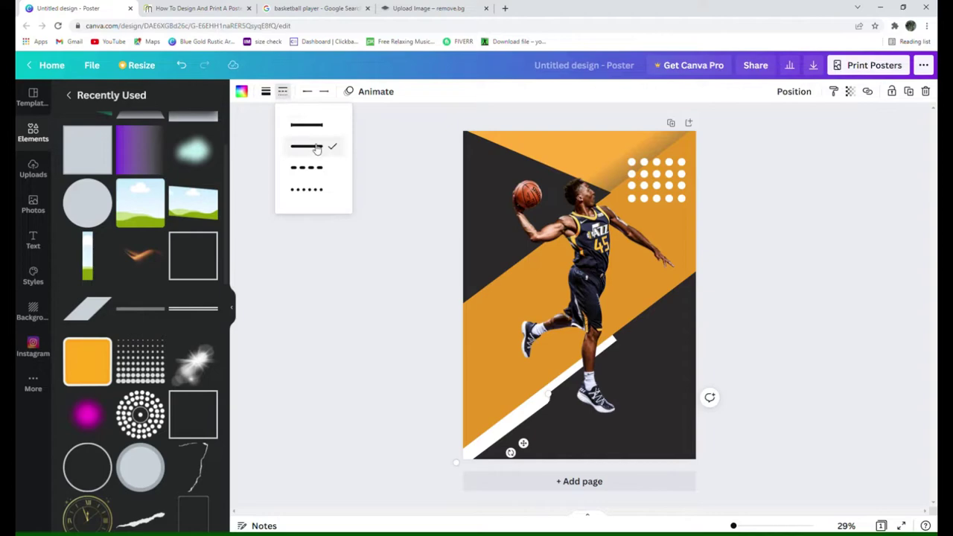
click(851, 374)
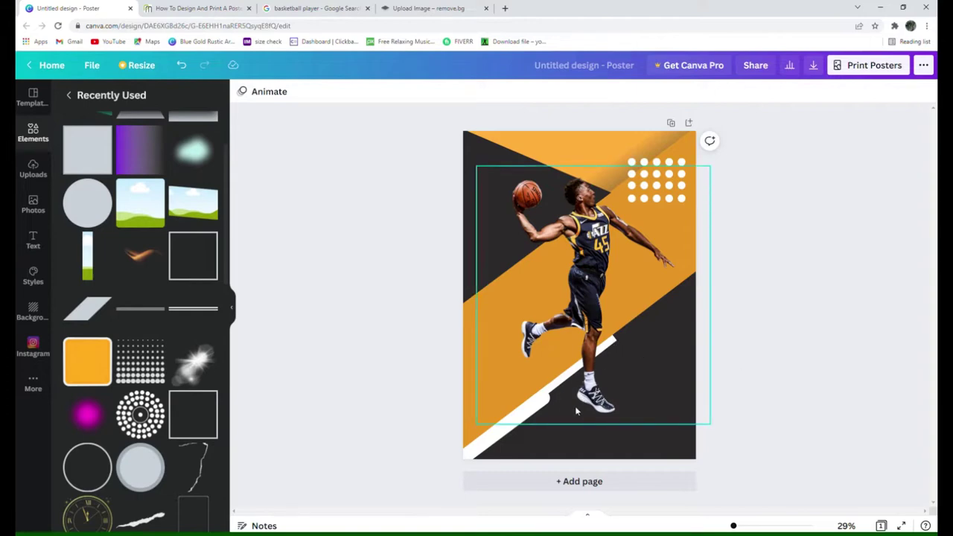
Adjust the player's vertical position so his shoes just clear the white stripe
drag(651, 386, 619, 286)
click(605, 344)
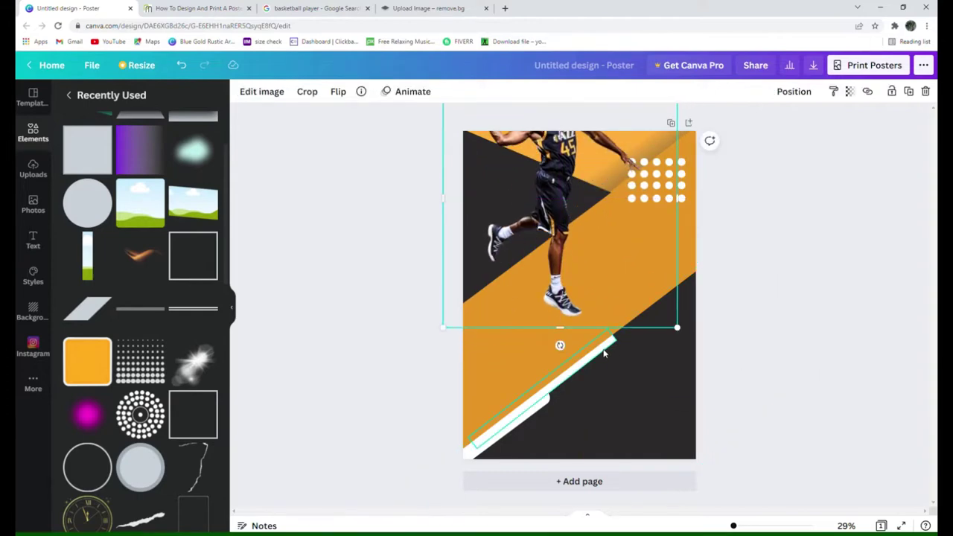
click(283, 92)
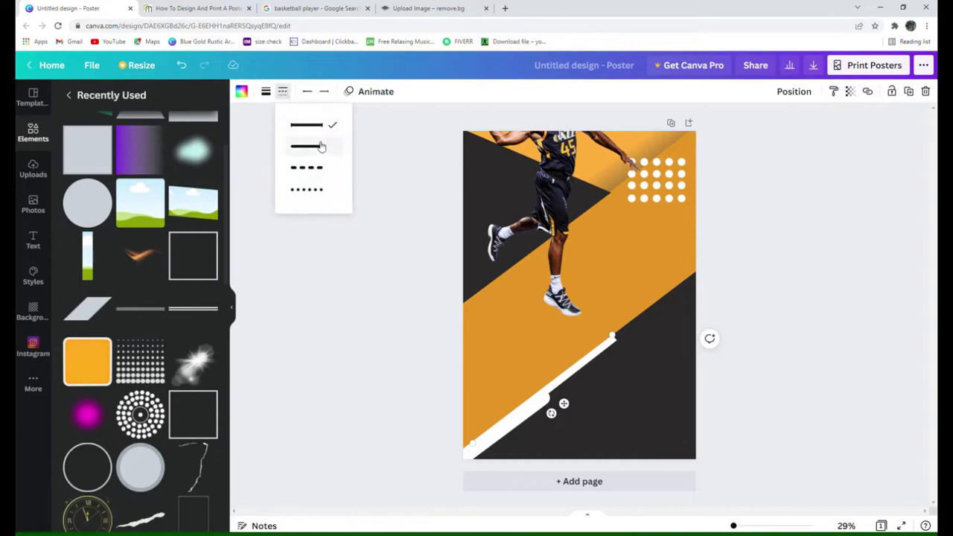
mouse_move(553, 210)
mouse_down()
mouse_move(595, 307)
mouse_move(583, 312)
mouse_move(622, 290)
mouse_up()
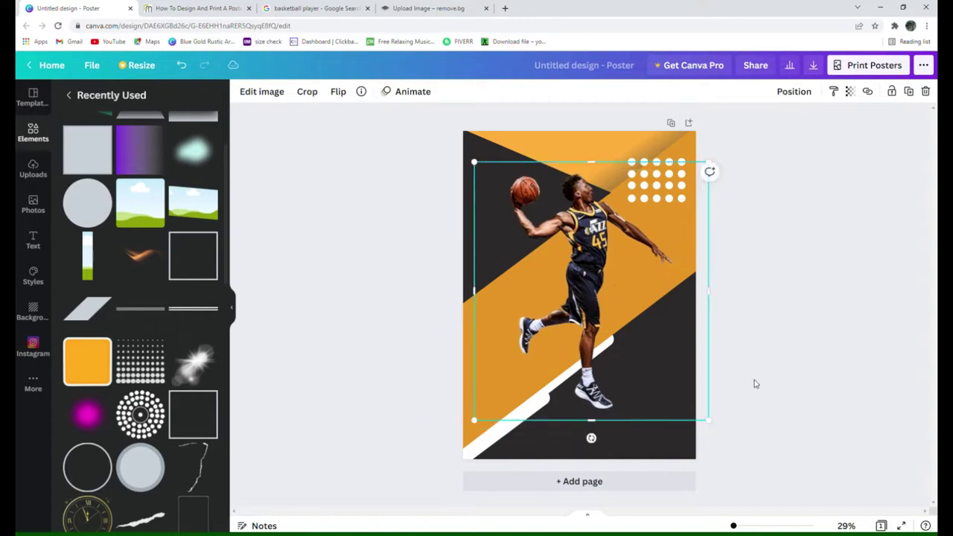
Add a grey parallelogram and shrink it to a small box tilted about 11° at the left edge
click(502, 173)
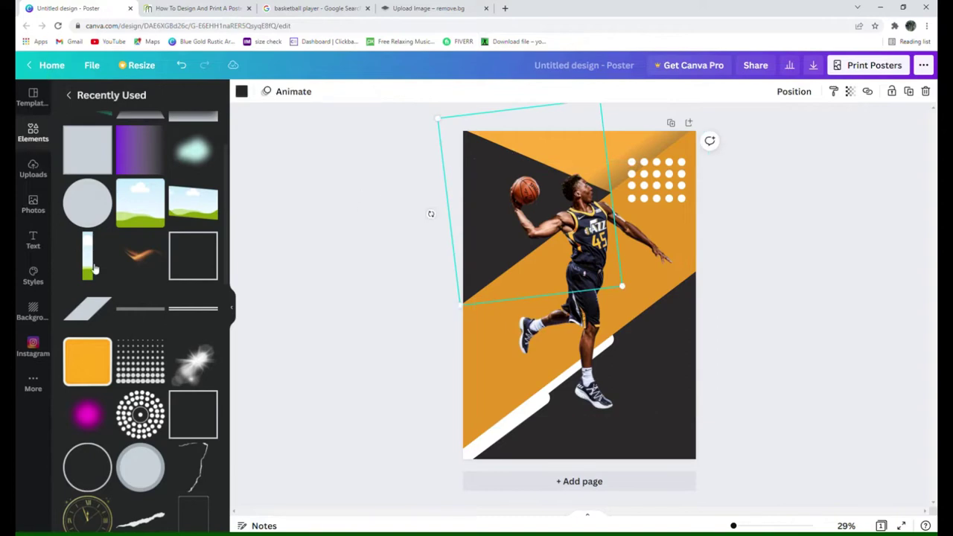
click(91, 312)
click(96, 312)
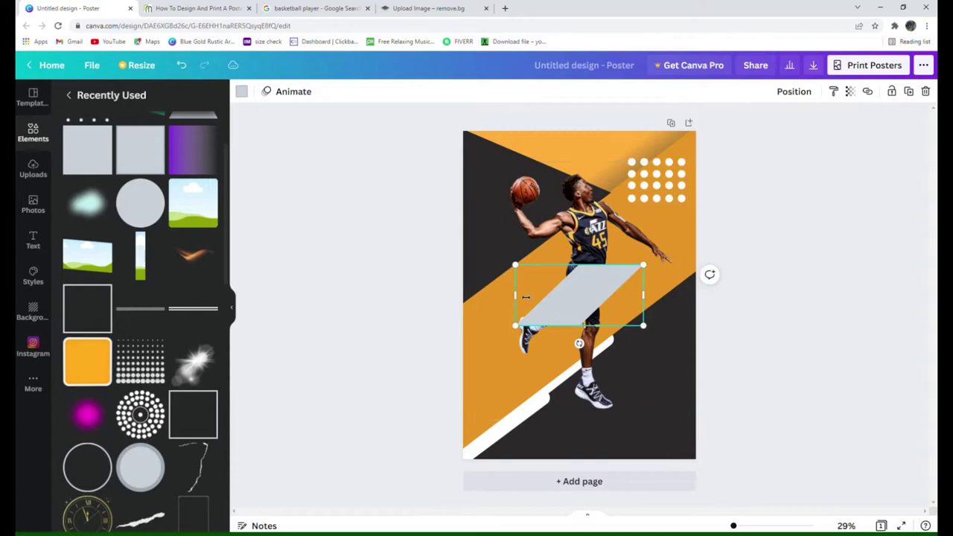
drag(523, 300, 516, 305)
mouse_move(516, 265)
mouse_down()
mouse_move(543, 268)
mouse_move(602, 305)
mouse_up()
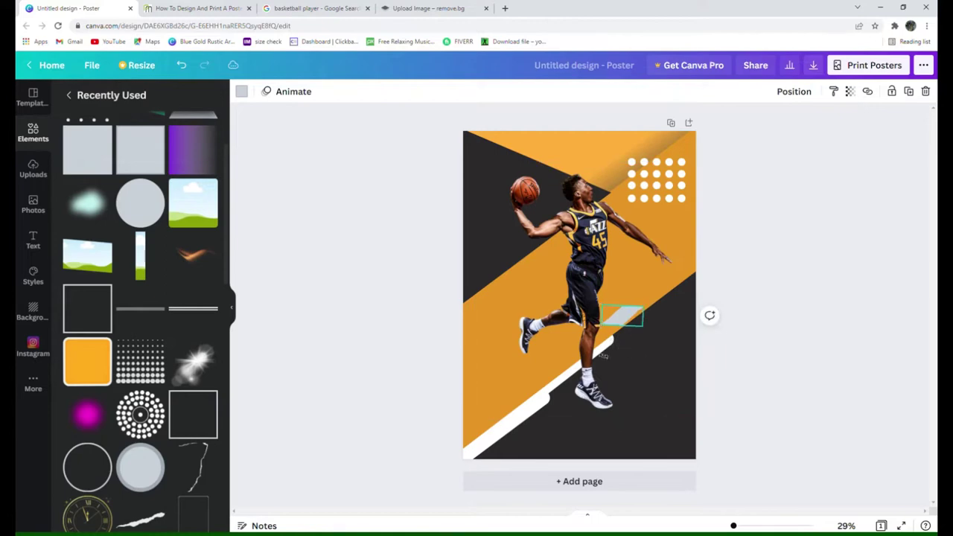
drag(604, 355, 618, 407)
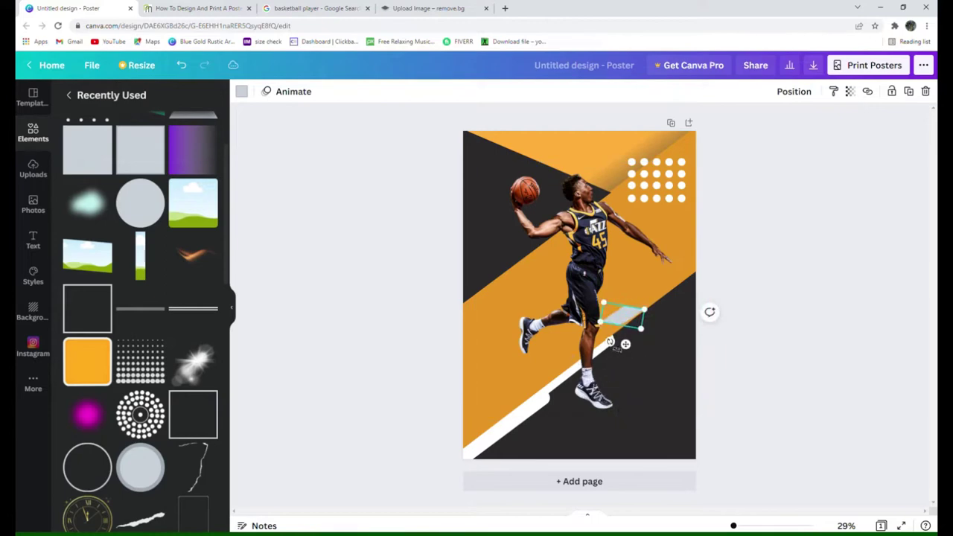
mouse_move(624, 322)
mouse_down()
mouse_move(487, 277)
mouse_move(486, 311)
mouse_up()
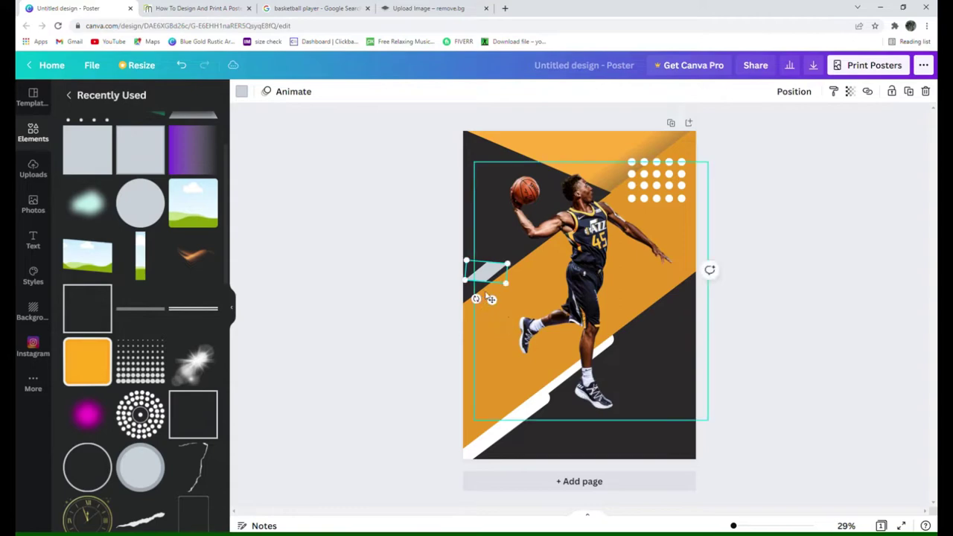
drag(493, 276, 460, 332)
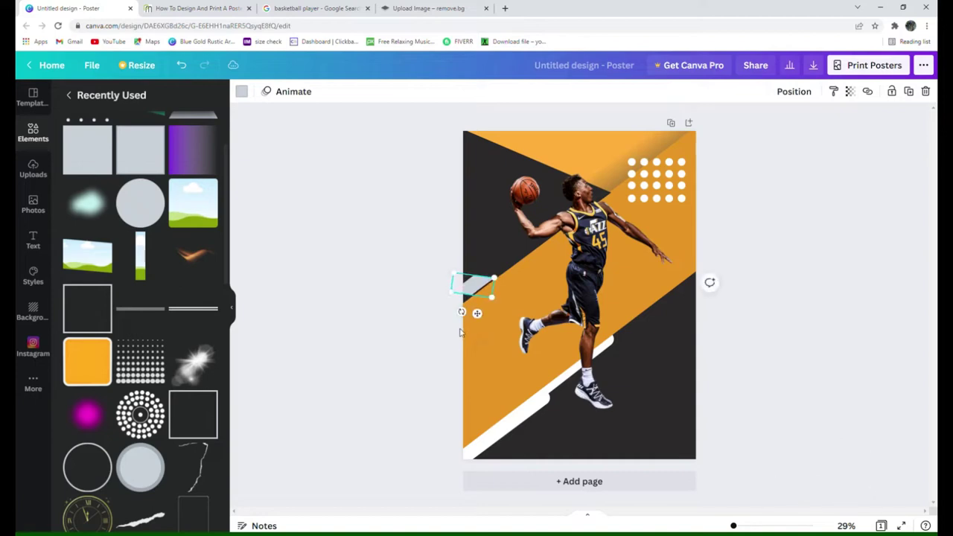
Nudge the small grey box left and down into place on the poster's edge
key(Left)
key(Down)
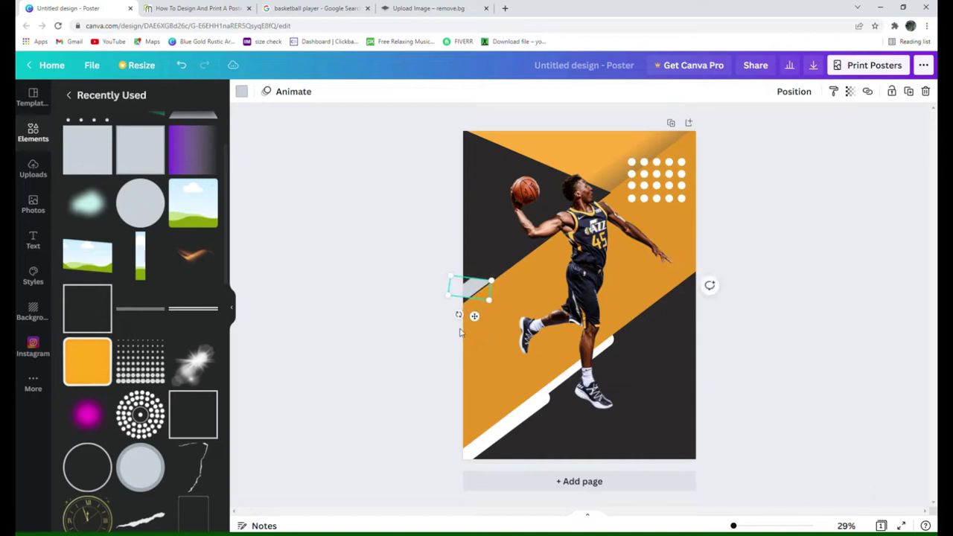
key(Down)
key(Left)
key(Down)
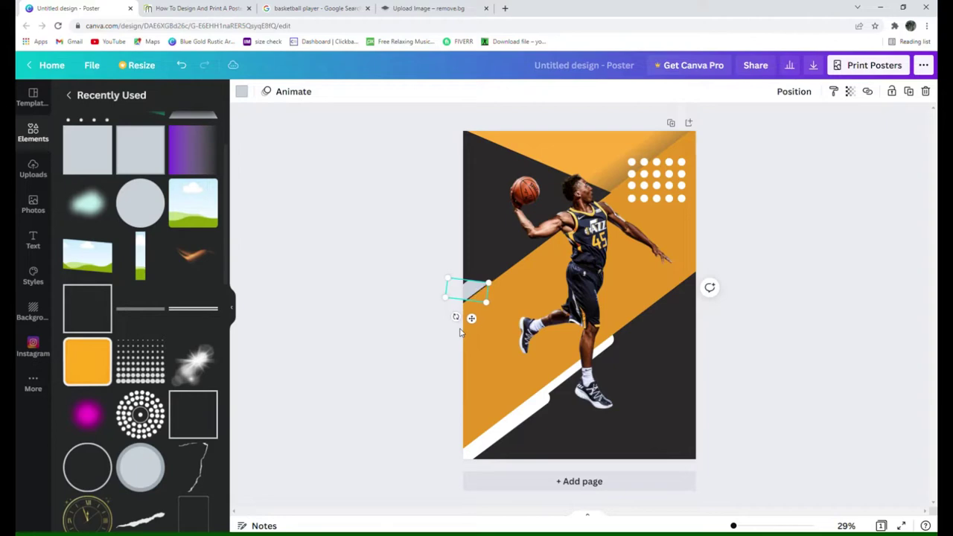
key(Down)
key(Up)
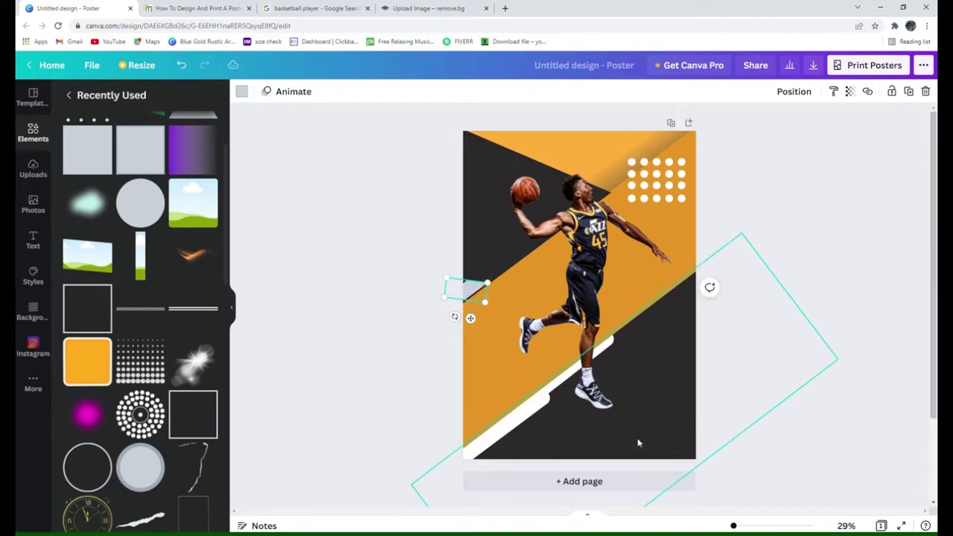
Colour the small box orange from the document colours
click(642, 437)
click(467, 297)
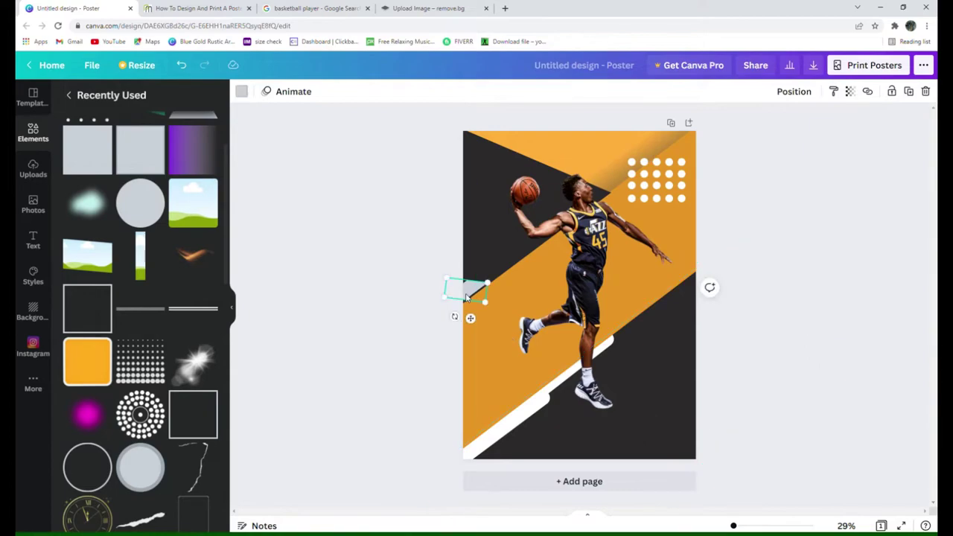
click(242, 93)
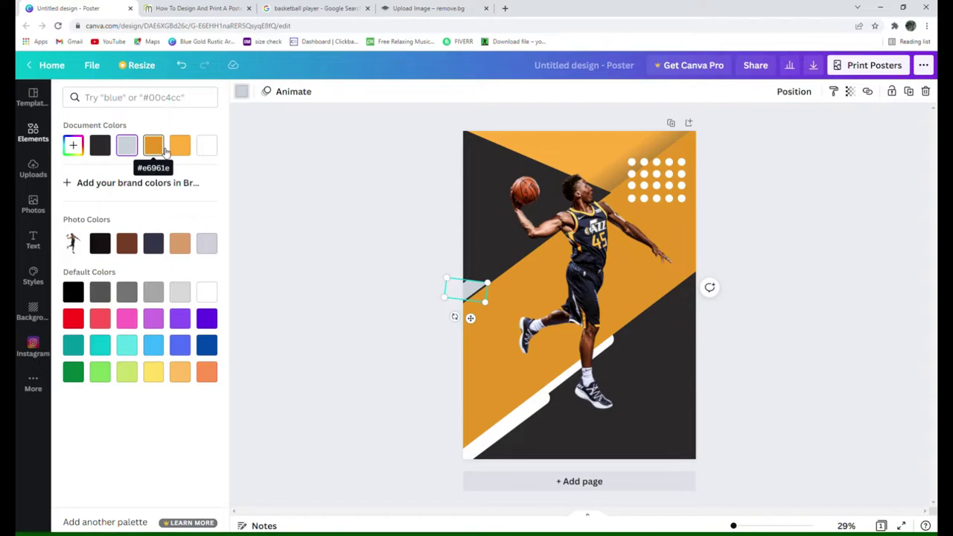
click(165, 151)
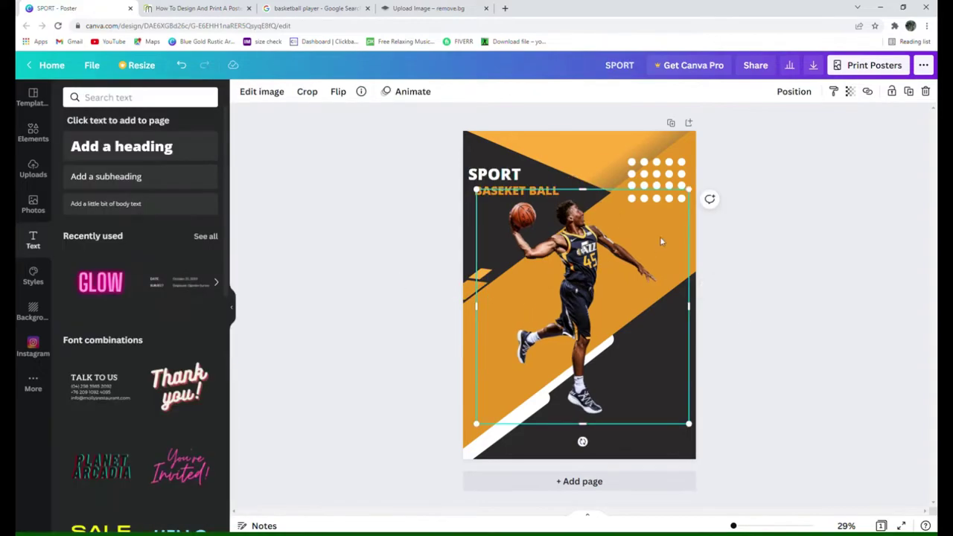
Reposition the orange stripe further left onto the poster's edge beside the player
click(553, 140)
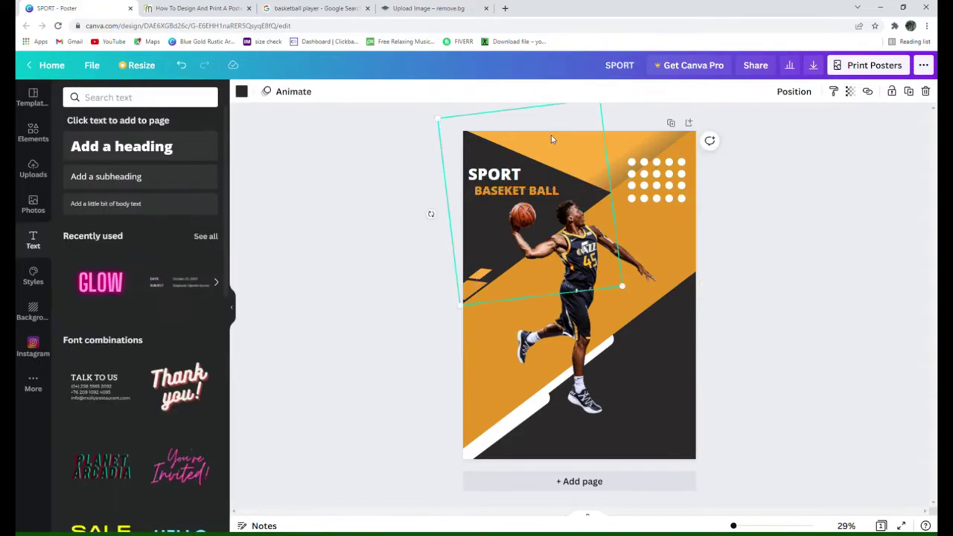
click(645, 459)
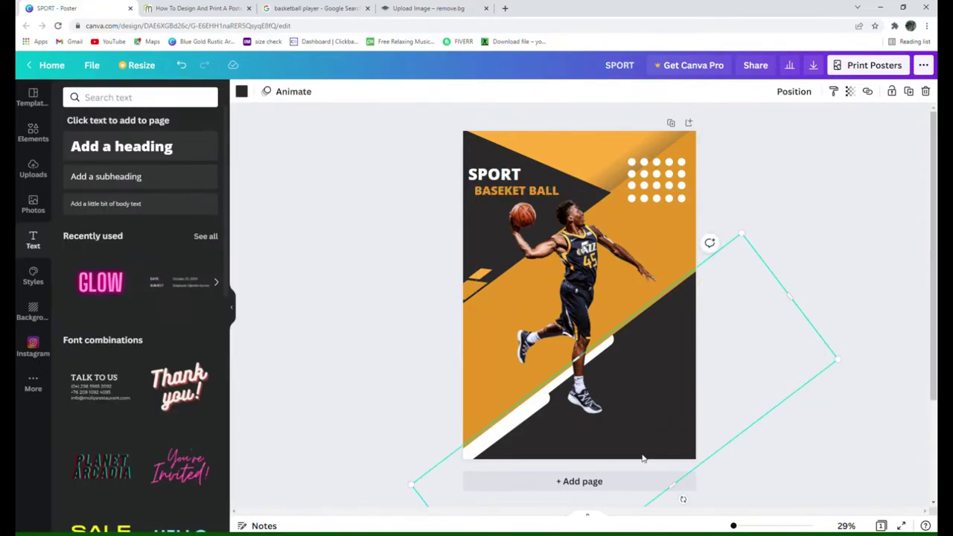
click(467, 292)
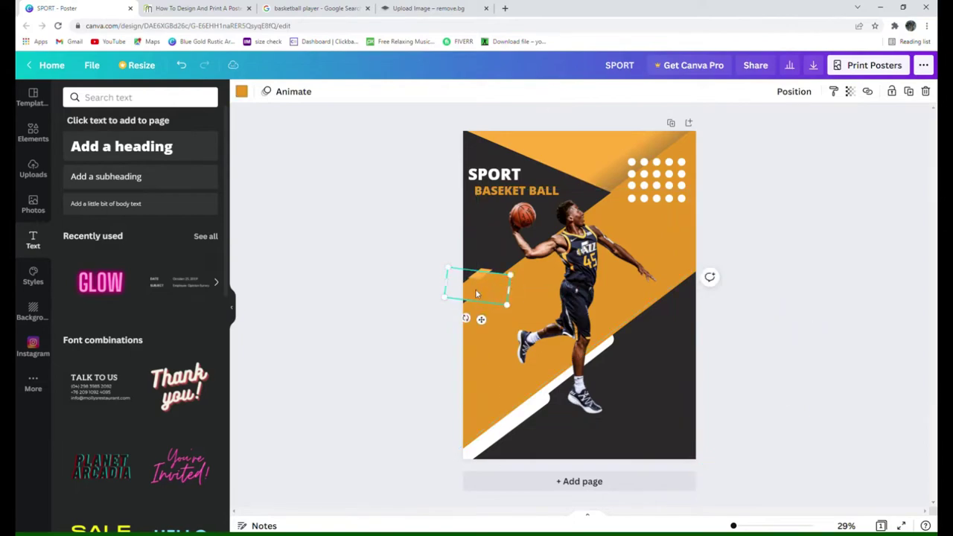
drag(477, 294, 475, 300)
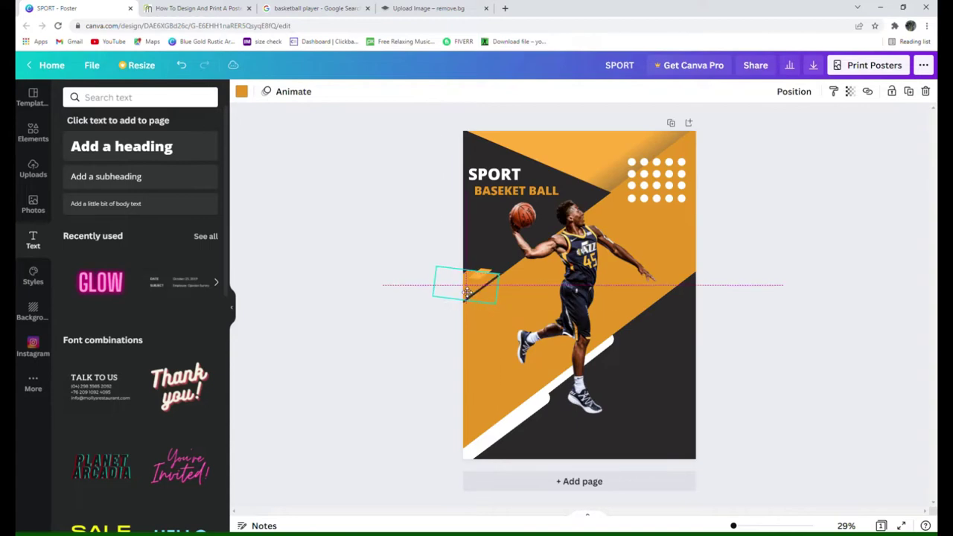
mouse_move(476, 300)
mouse_down()
mouse_move(465, 296)
mouse_move(485, 277)
mouse_up()
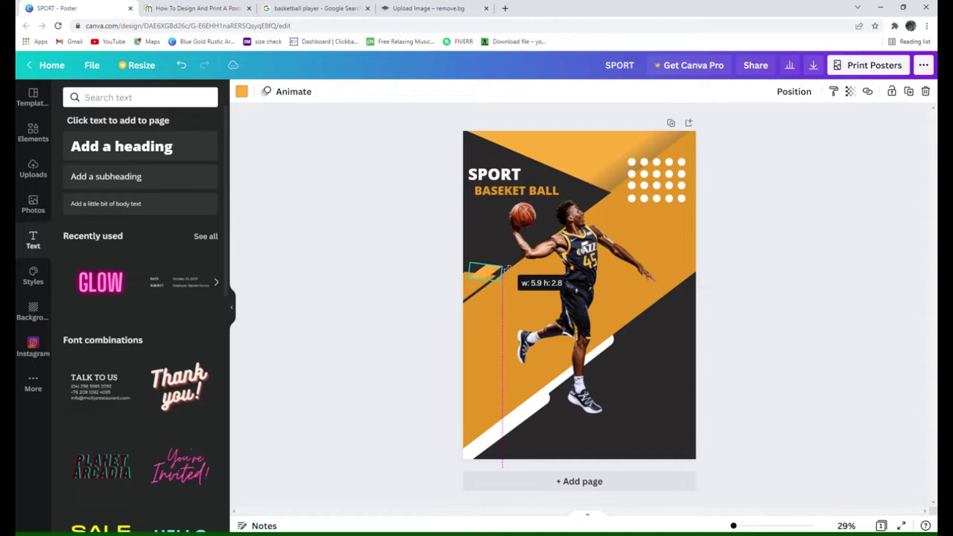
drag(495, 273, 498, 270)
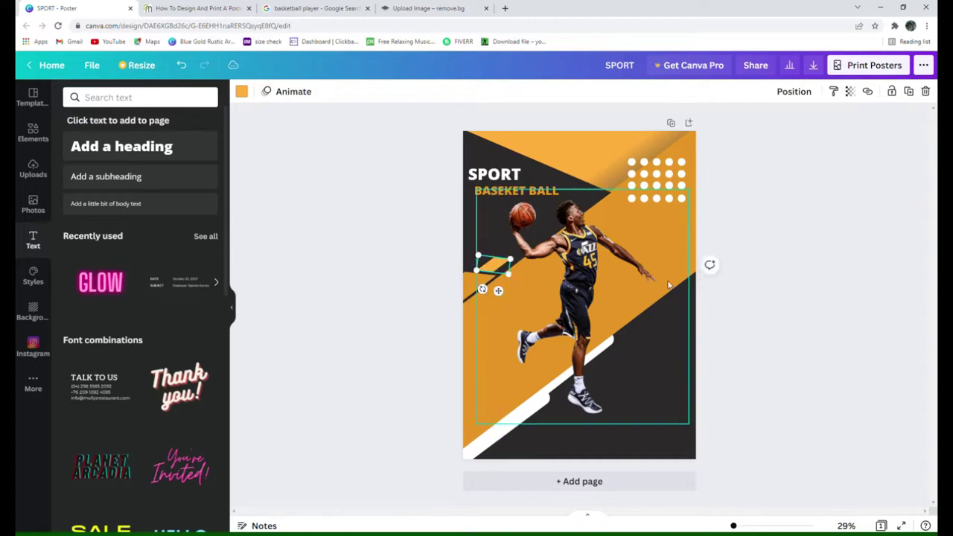
click(693, 434)
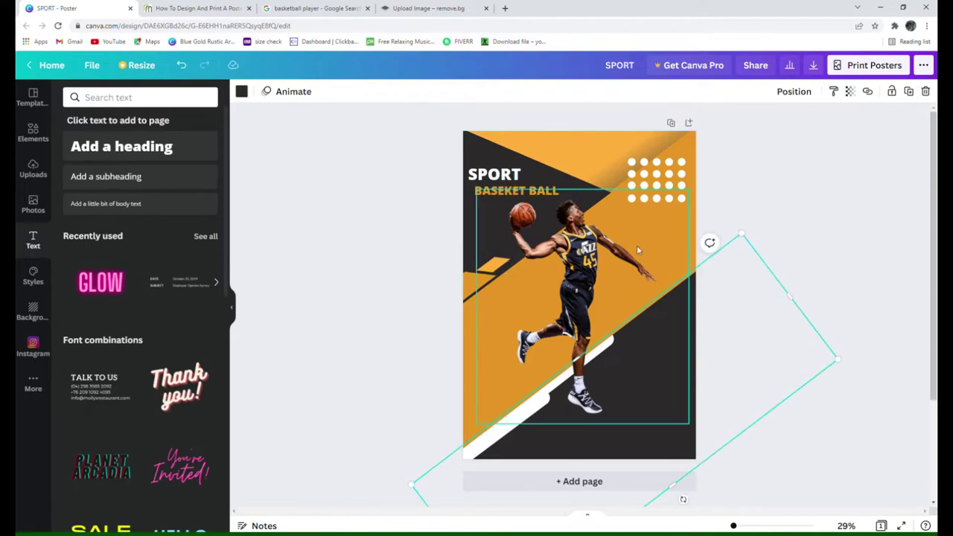
Shrink the SPORT title slightly
click(556, 191)
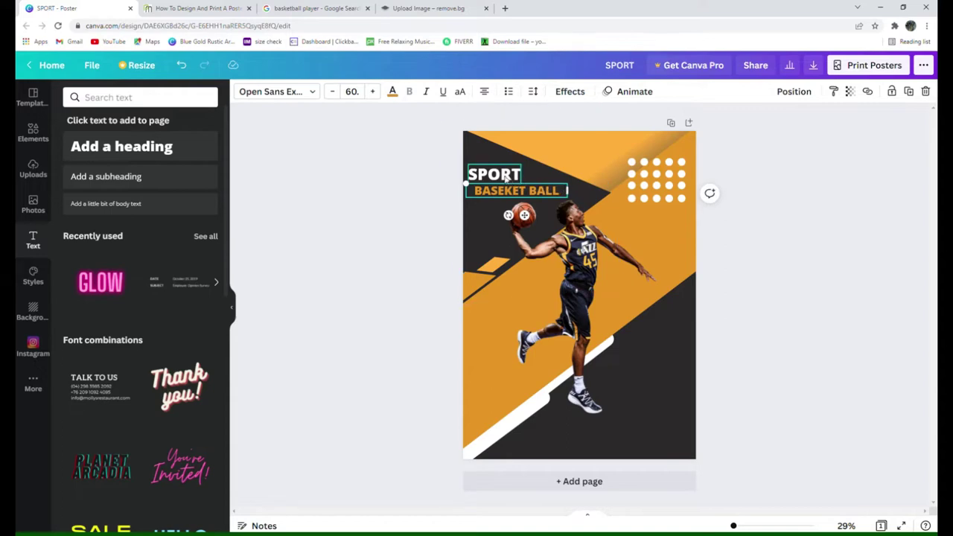
click(472, 170)
drag(468, 165, 499, 179)
Enlarge BASKET BALL to font size 79.5 and nudge it up slightly
click(564, 191)
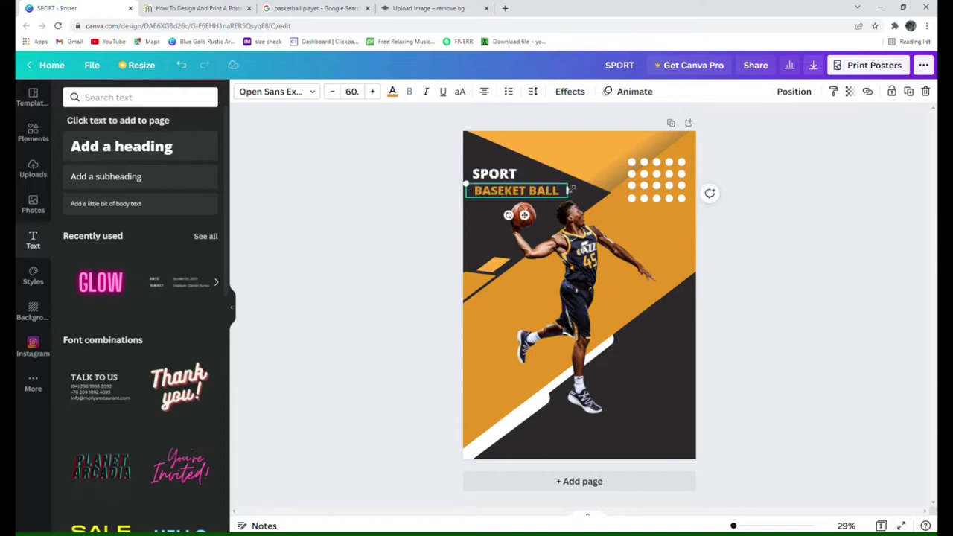
click(374, 92)
click(373, 91)
click(373, 91)
click(373, 92)
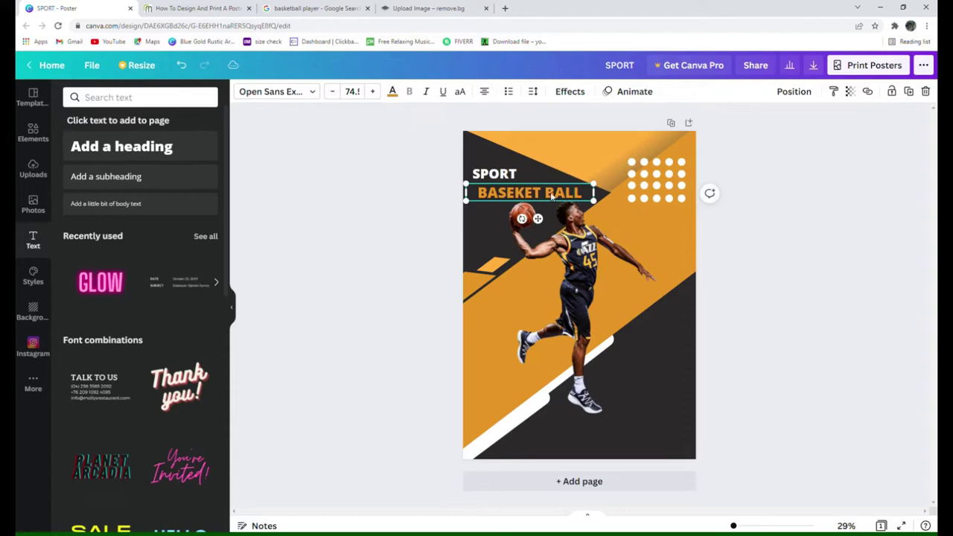
click(374, 92)
click(373, 91)
click(373, 91)
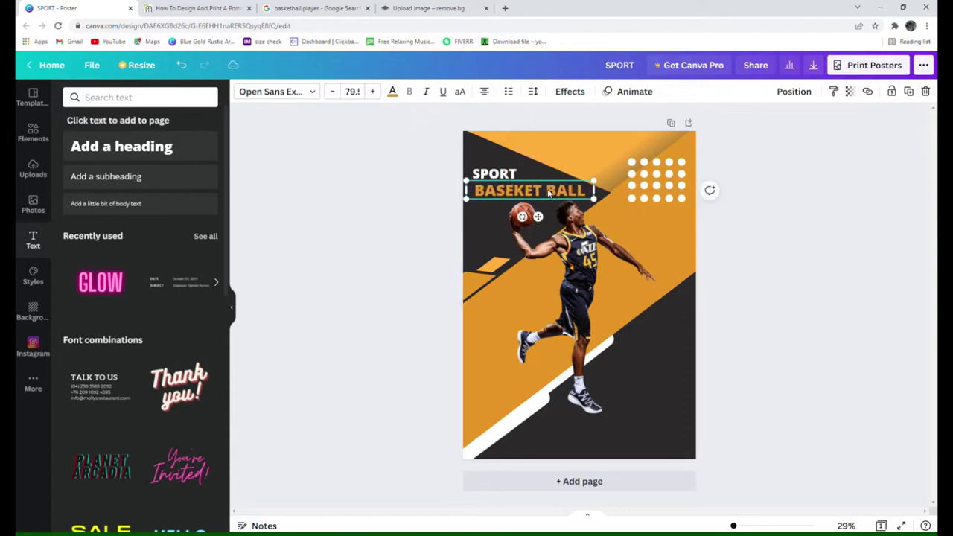
drag(549, 192, 549, 189)
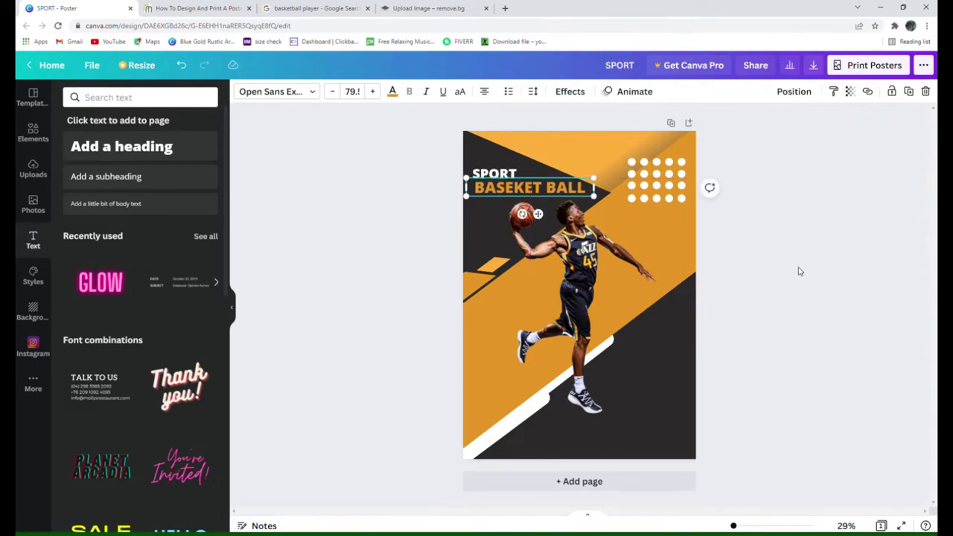
Add a heading reading ARE YOU READY on three lines and widen its box so READY fits
click(122, 146)
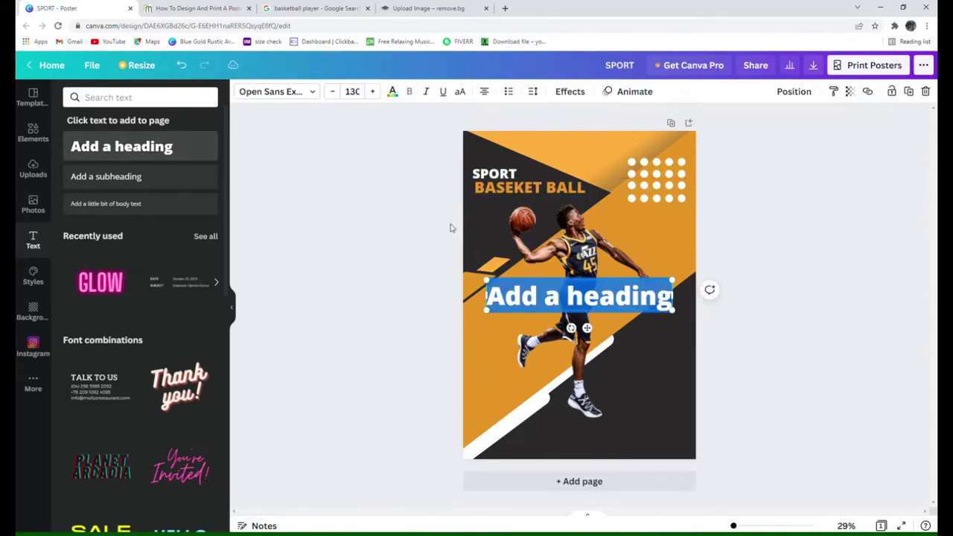
key(BackSpace)
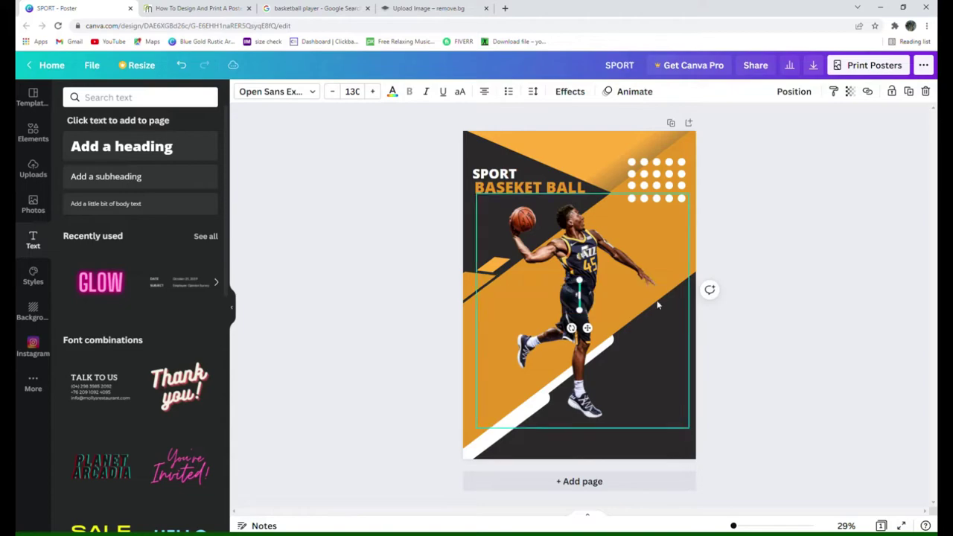
text(ARE)
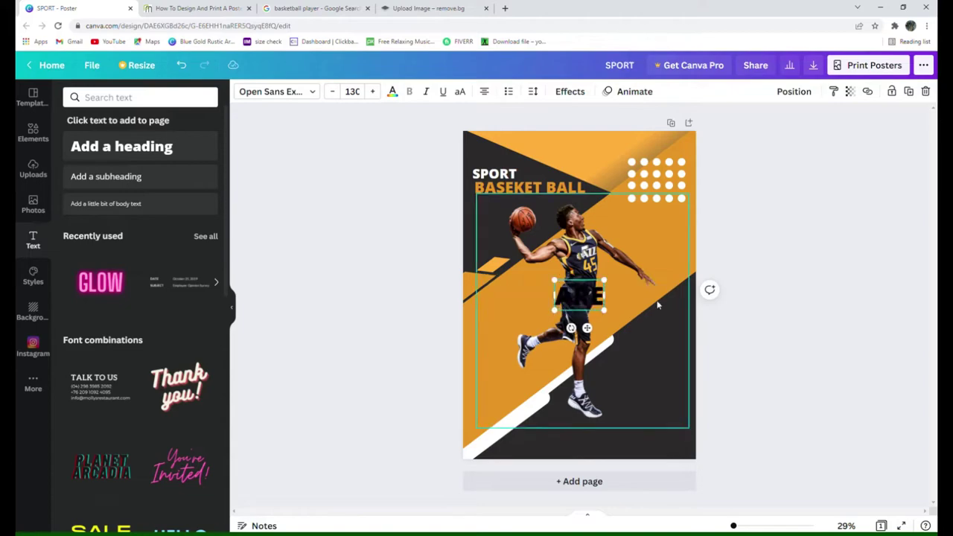
key(Return)
text(YOU )
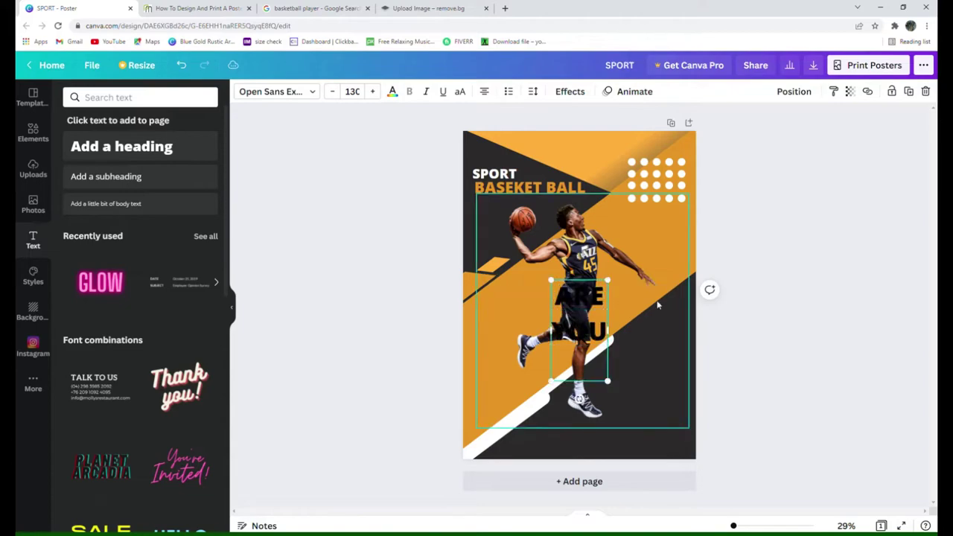
text(AR)
key(BackSpace)
key(BackSpace)
text(REA)
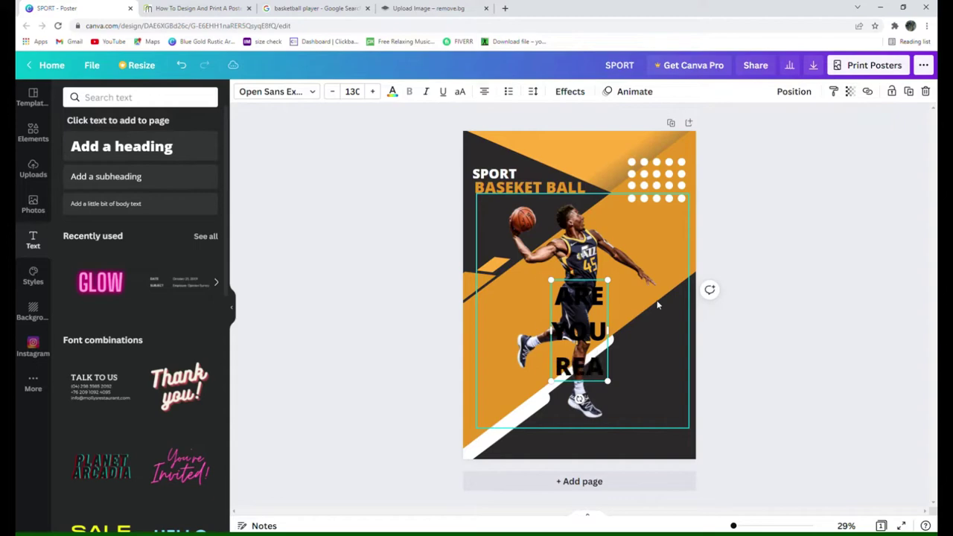
text(DY)
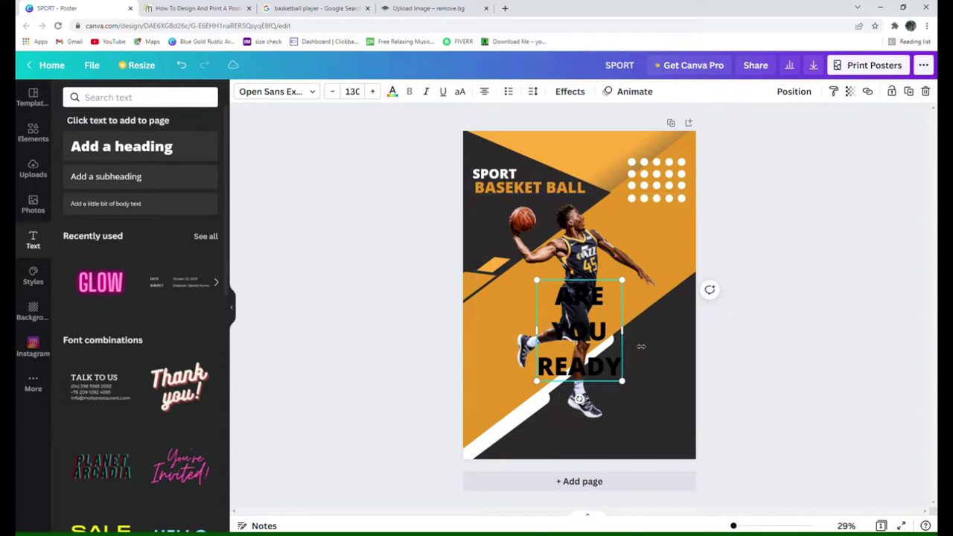
drag(627, 339, 672, 338)
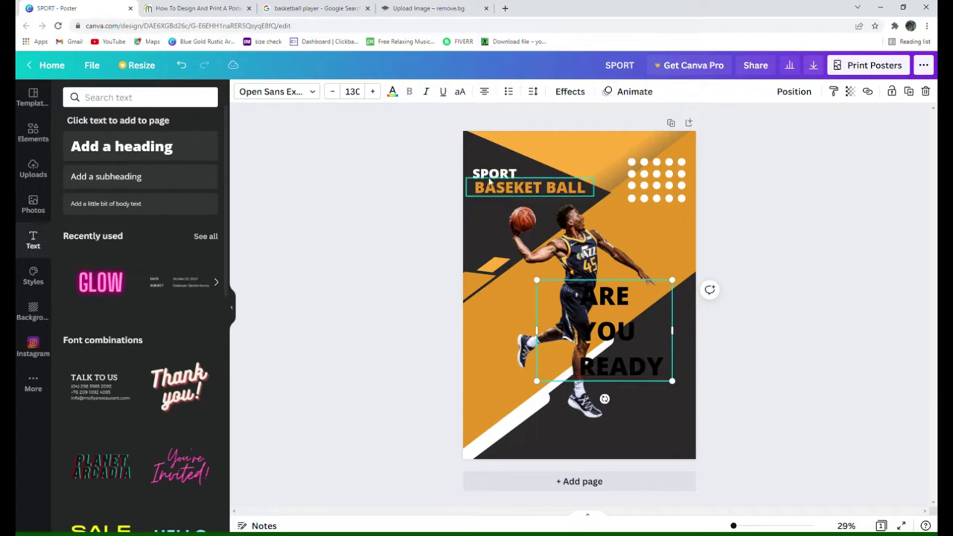
Make the ARE YOU READY heading white with line spacing about 1.12
click(393, 93)
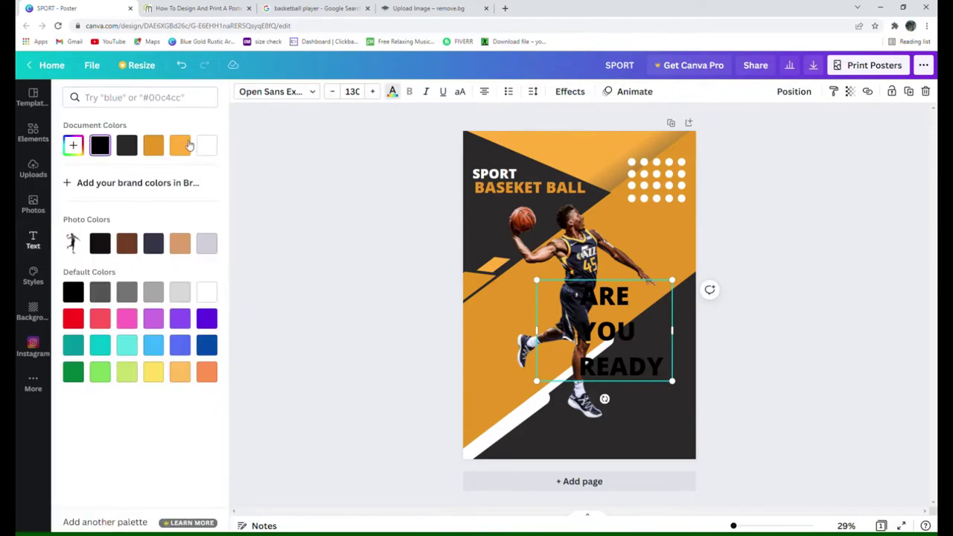
click(207, 145)
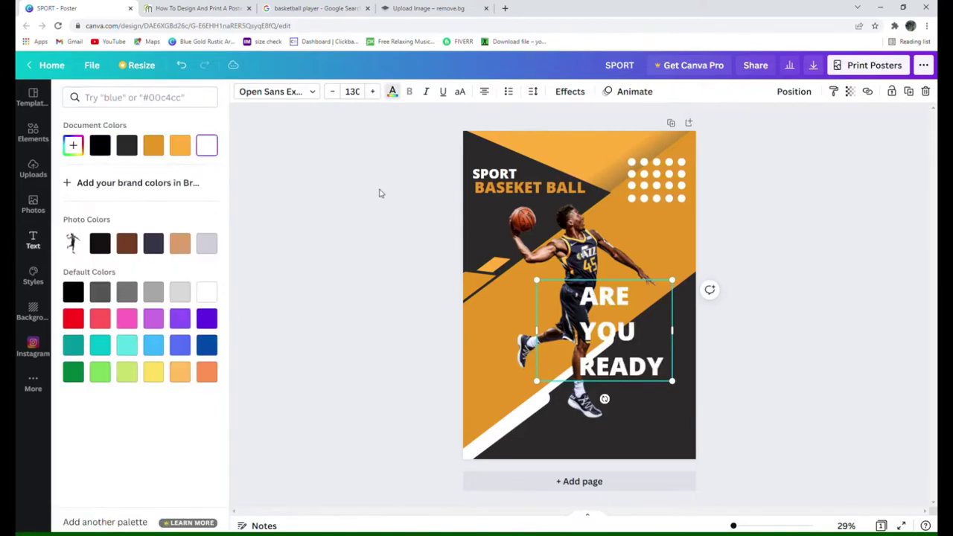
click(533, 91)
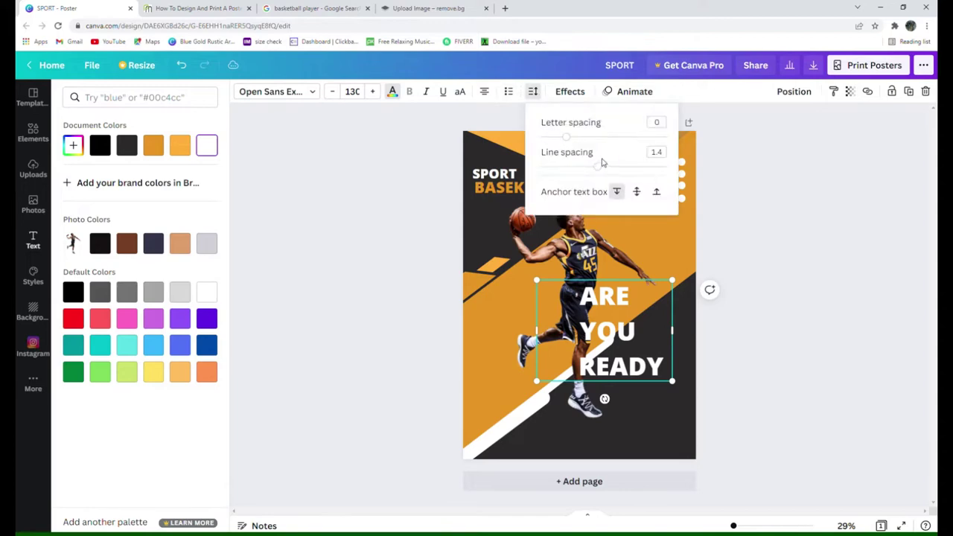
drag(600, 170, 564, 167)
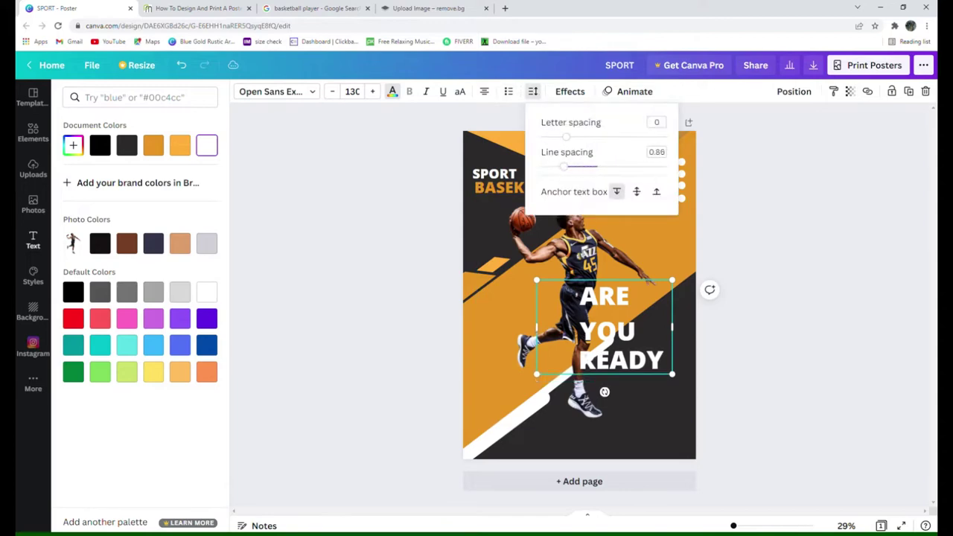
click(534, 91)
click(533, 92)
drag(601, 171, 584, 174)
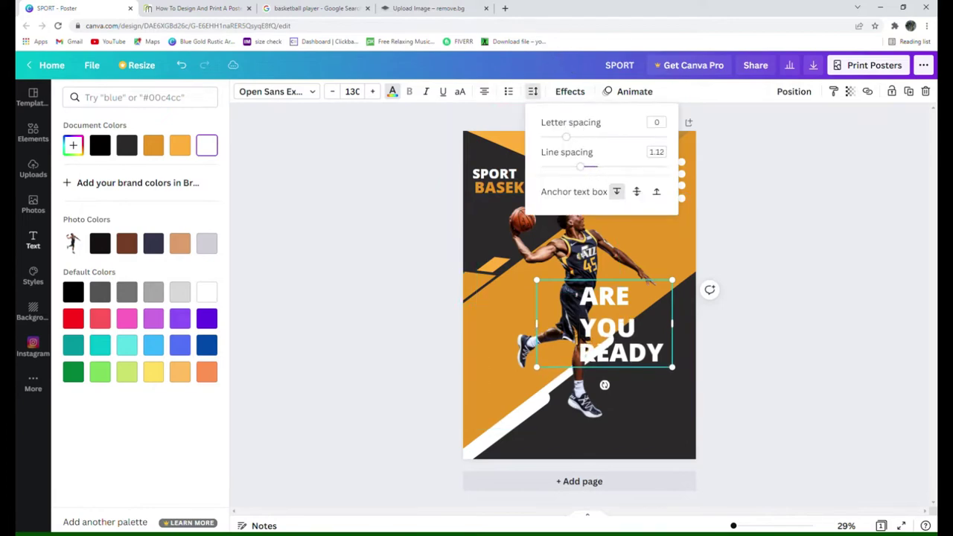
key(Escape)
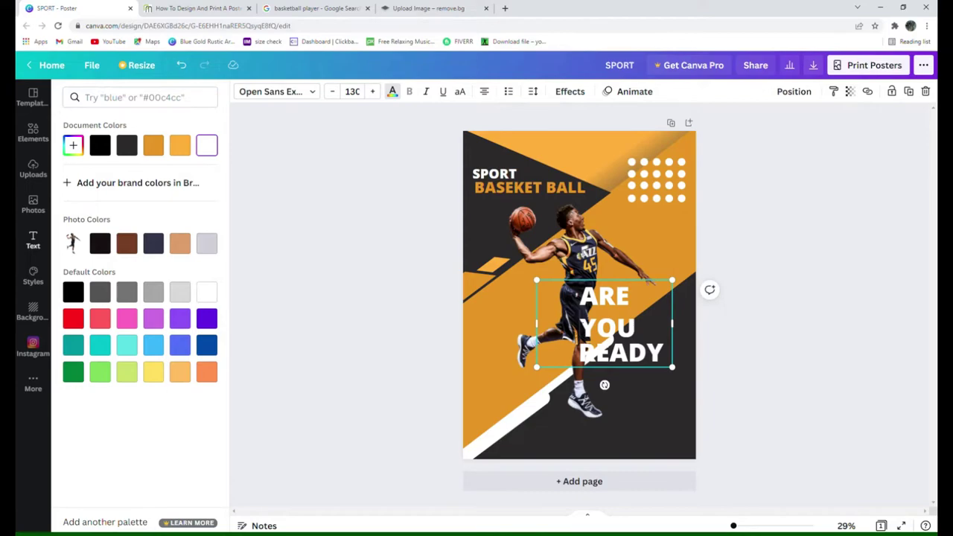
key(ctrl+a)
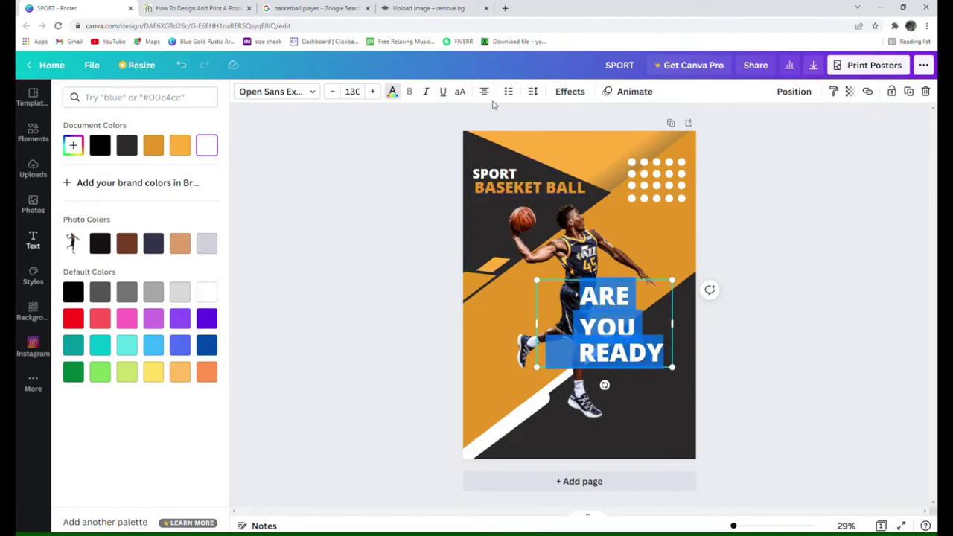
click(533, 92)
Set the heading line spacing to 1.42, shrink the SPORTS logo, and add an orange circle
drag(611, 173, 601, 166)
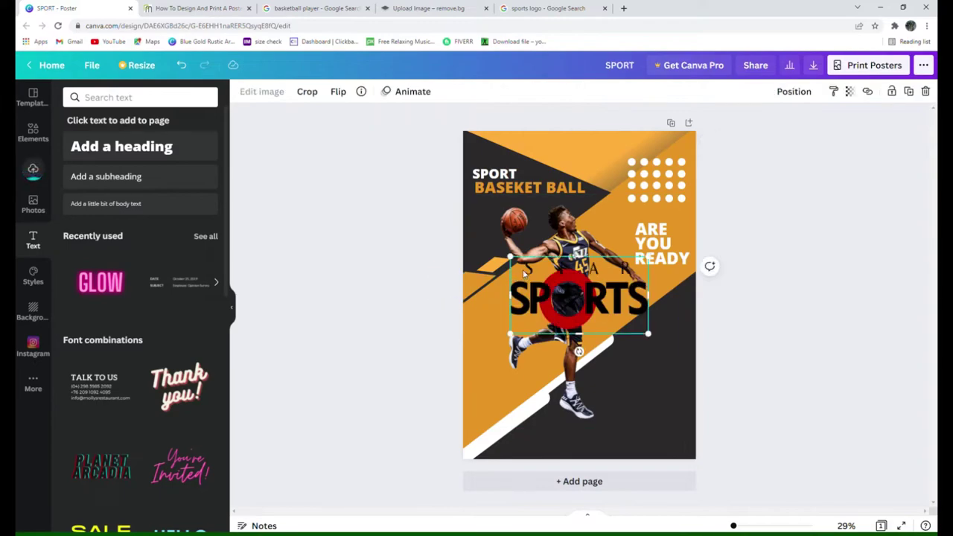
drag(511, 257, 580, 297)
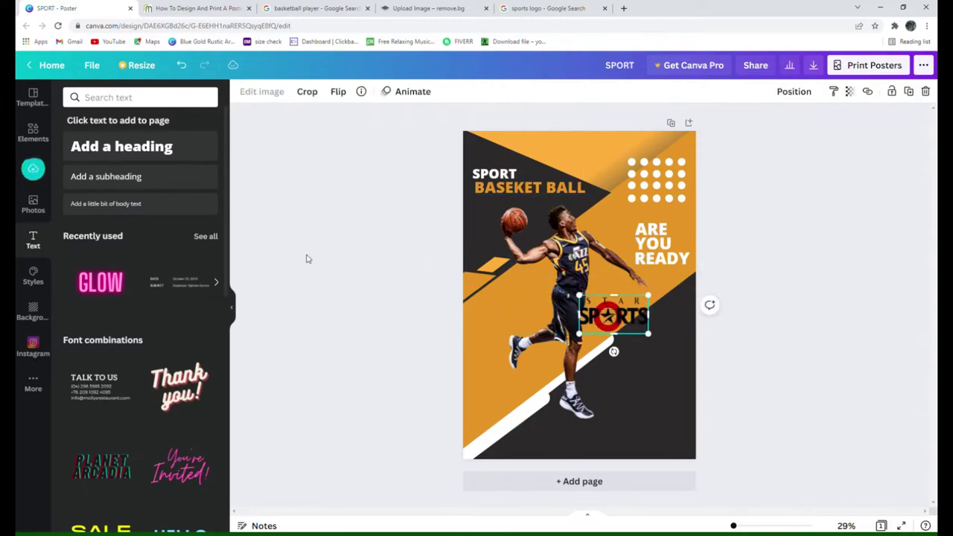
click(33, 134)
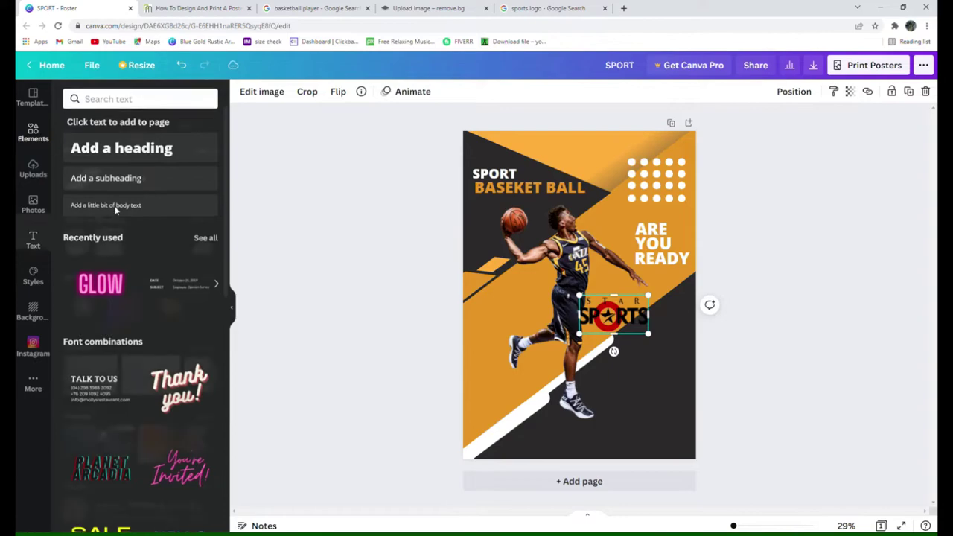
click(76, 248)
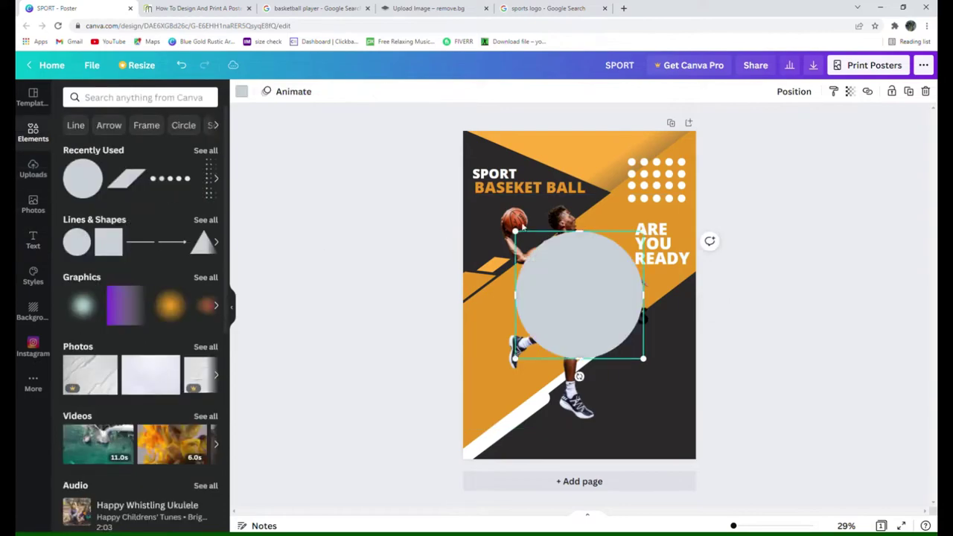
click(241, 91)
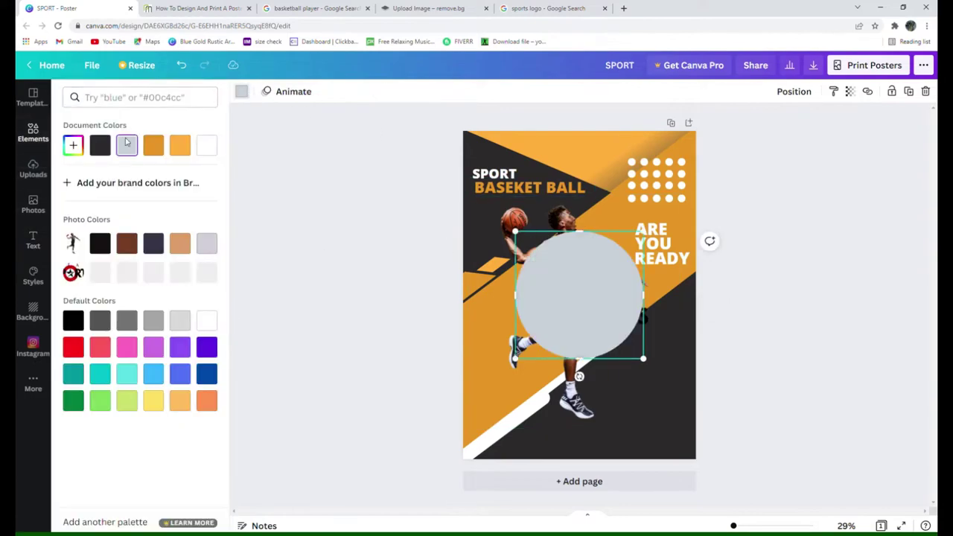
click(180, 146)
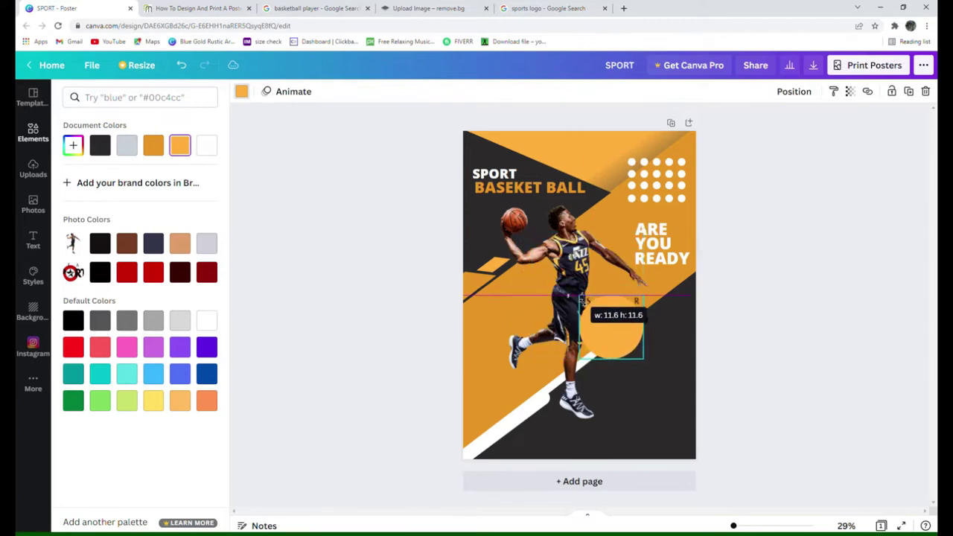
Size the circle small left of the player, lighten it to #FFB33F, and fit the logo to it
mouse_move(523, 235)
mouse_down()
mouse_move(589, 305)
mouse_move(499, 322)
mouse_up()
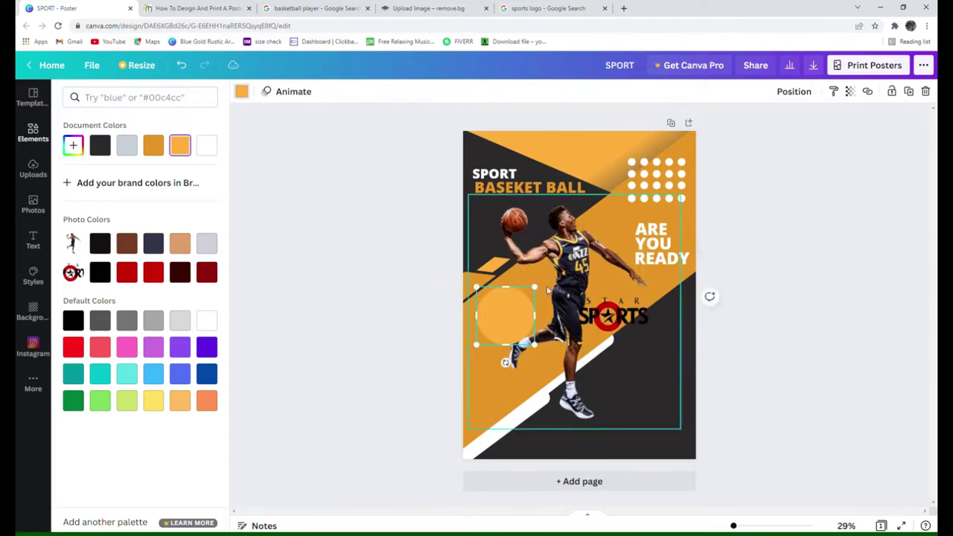
drag(535, 286, 505, 318)
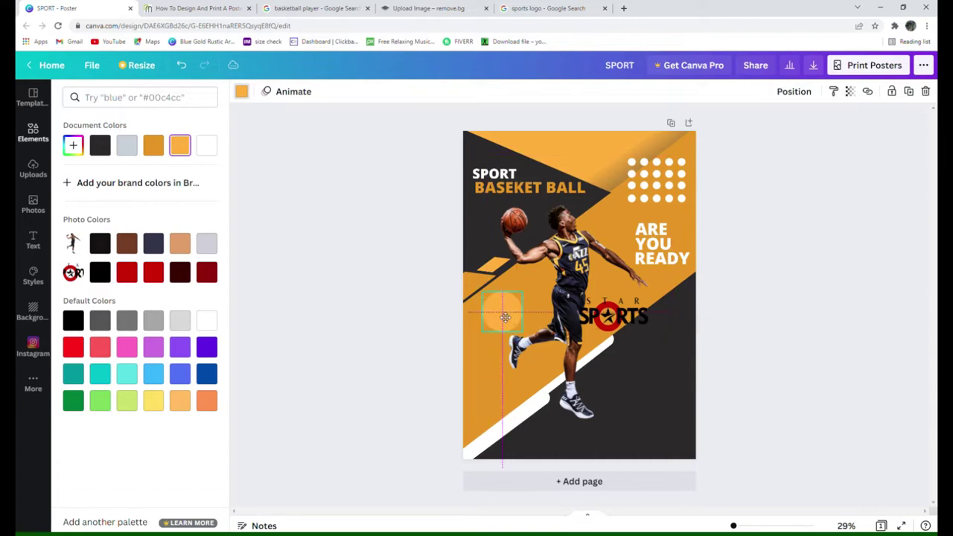
click(73, 146)
mouse_move(175, 170)
mouse_down()
mouse_move(156, 171)
mouse_move(177, 169)
mouse_move(172, 160)
mouse_up()
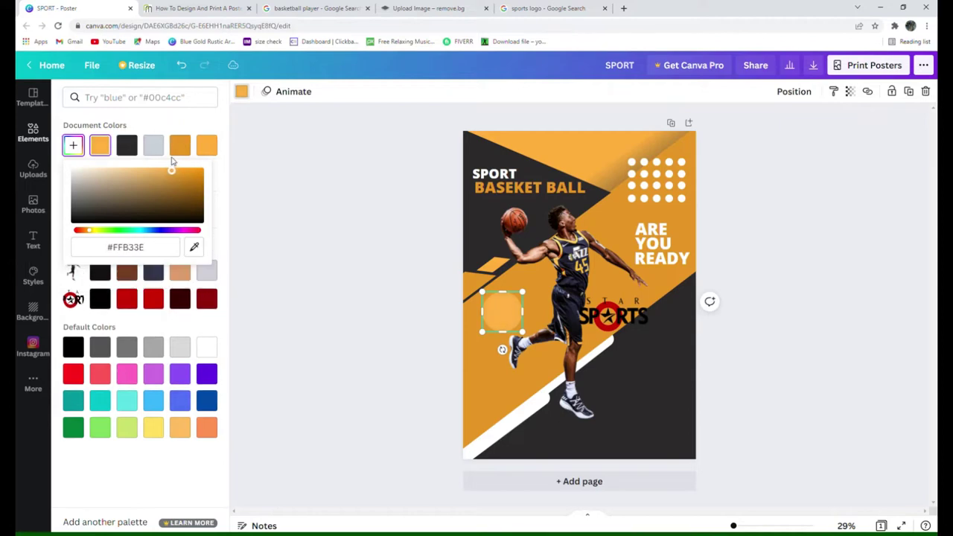
click(613, 315)
mouse_move(648, 296)
mouse_down()
mouse_move(619, 313)
mouse_move(512, 320)
mouse_up()
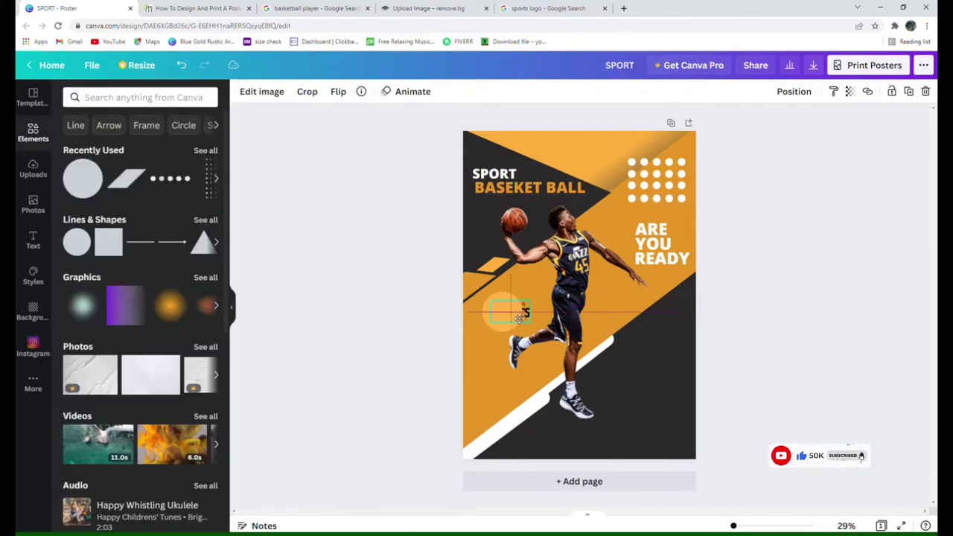
Check the SPORTS logo's layer position over the orange circle, then deselect it
click(793, 91)
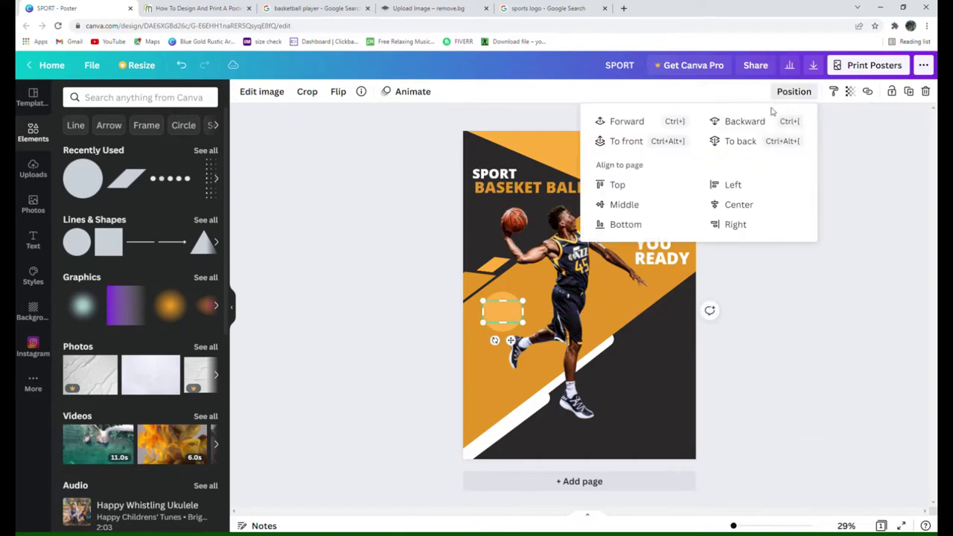
click(797, 338)
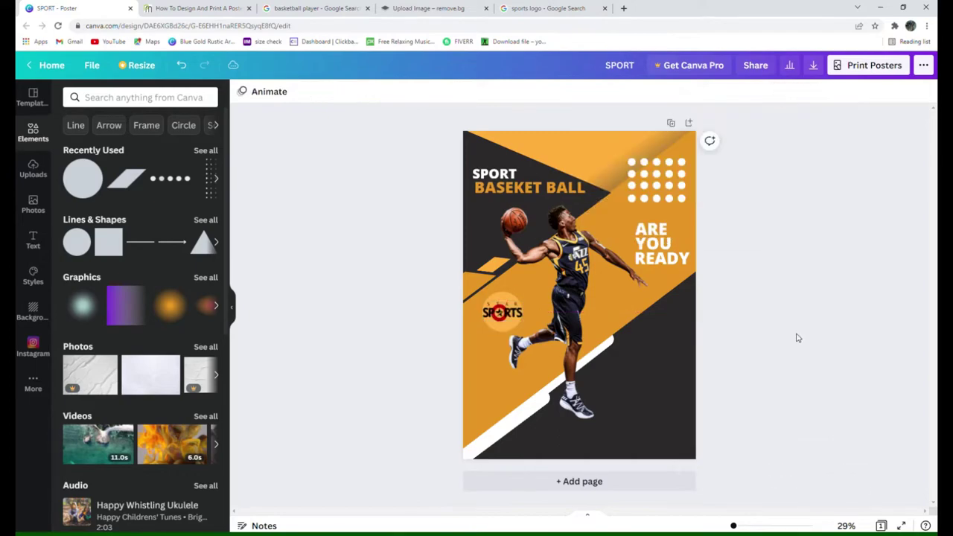
click(503, 312)
key(Escape)
click(489, 325)
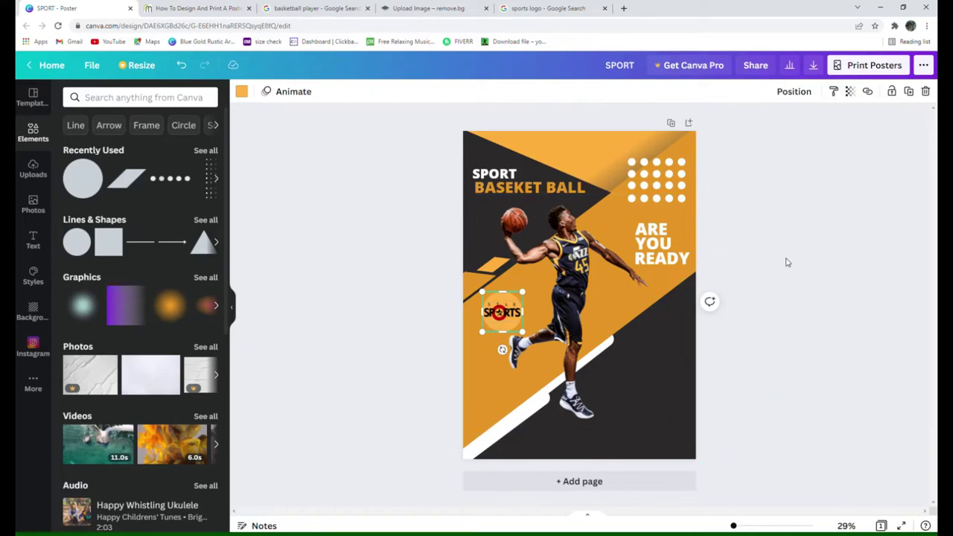
click(826, 263)
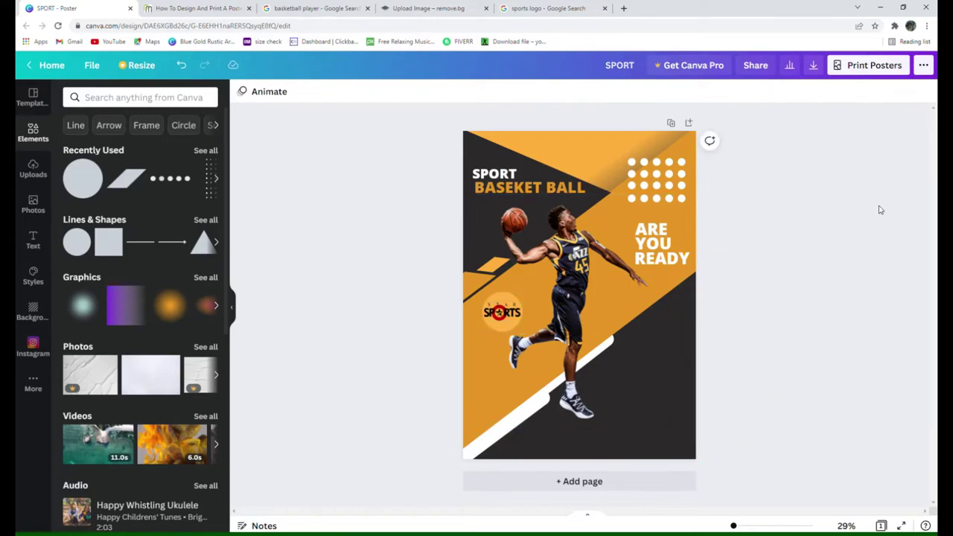
Add a glow graphic, colour it dark, and shrink it over the SPORTS logo badge
mouse_move(83, 305)
click(173, 307)
click(241, 91)
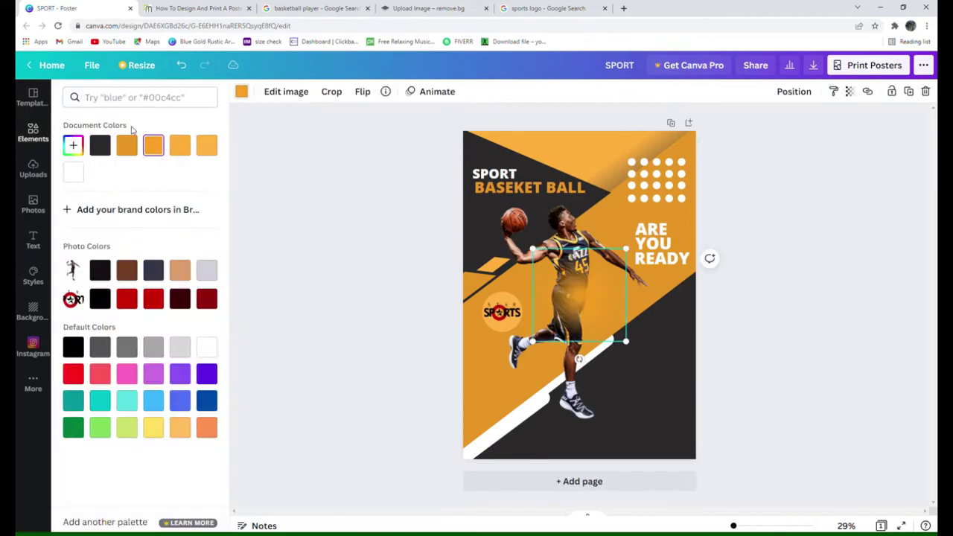
click(100, 146)
drag(586, 299, 516, 315)
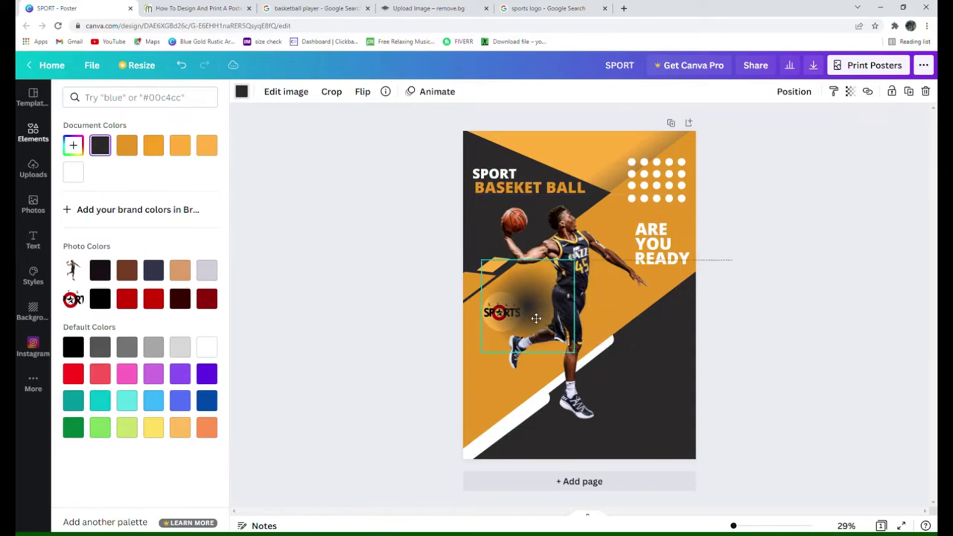
mouse_move(465, 359)
mouse_down()
mouse_move(486, 335)
mouse_move(524, 324)
mouse_up()
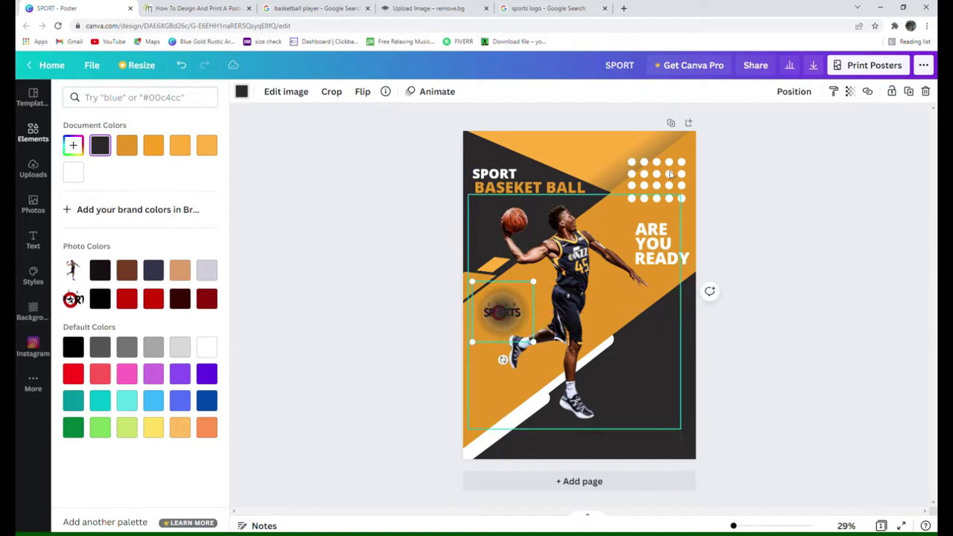
Send the glow two layers backward beneath the logo and deselect it
click(794, 92)
click(739, 121)
click(740, 123)
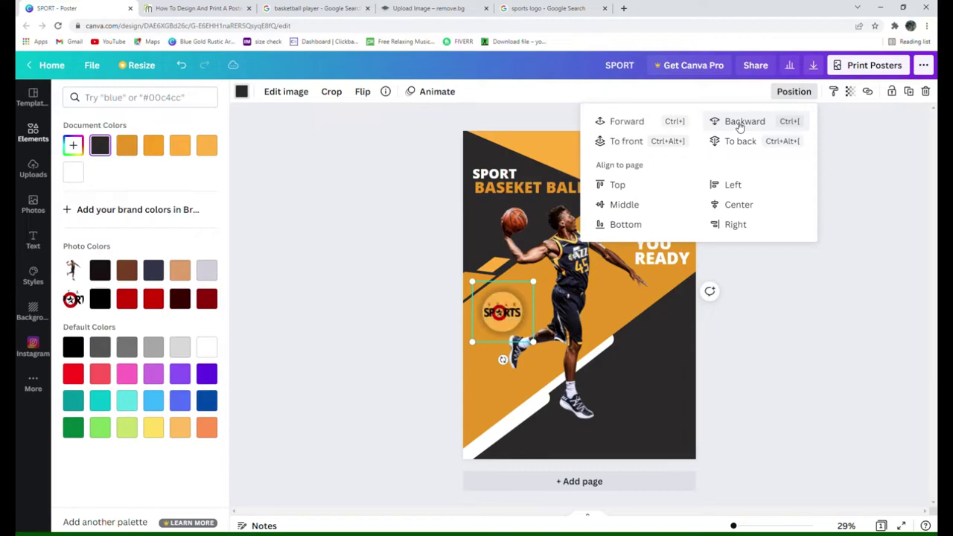
click(809, 376)
click(808, 377)
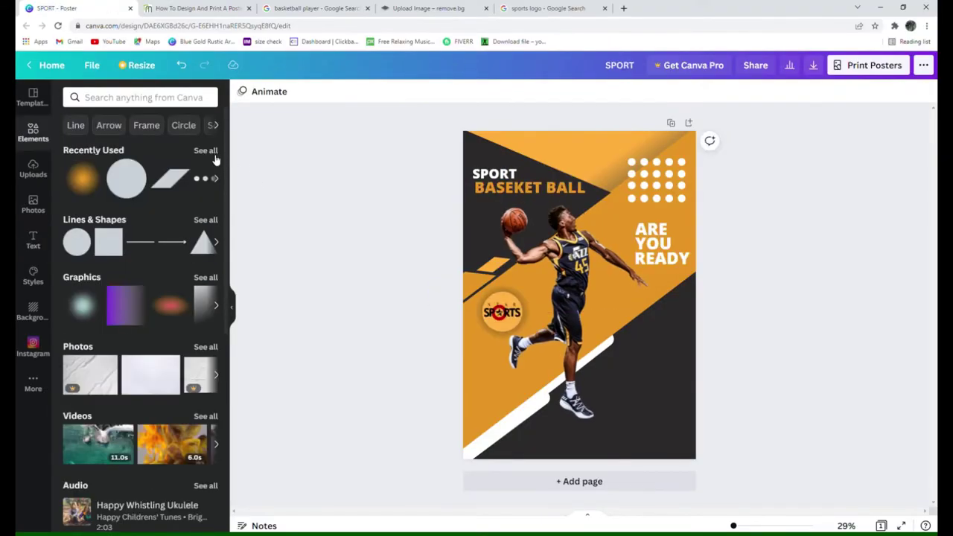
click(206, 150)
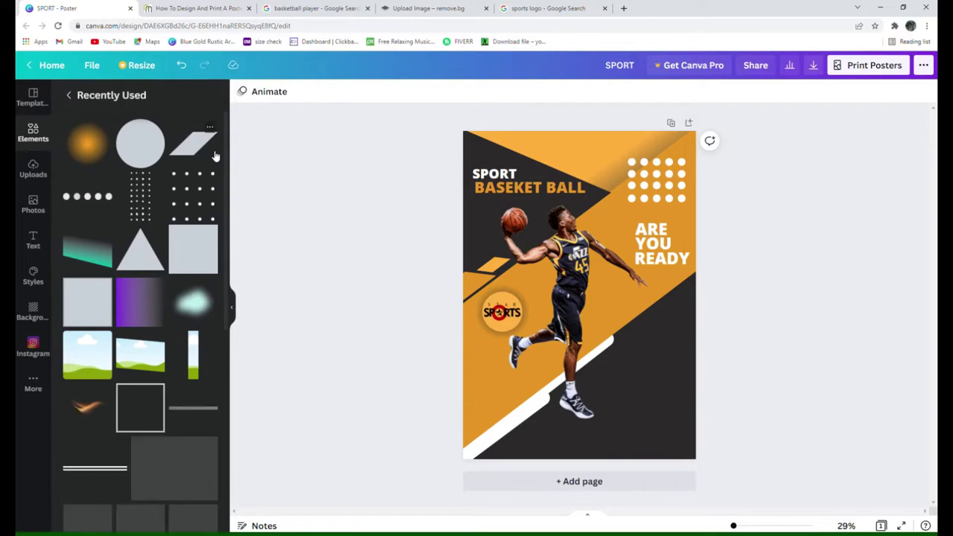
click(196, 196)
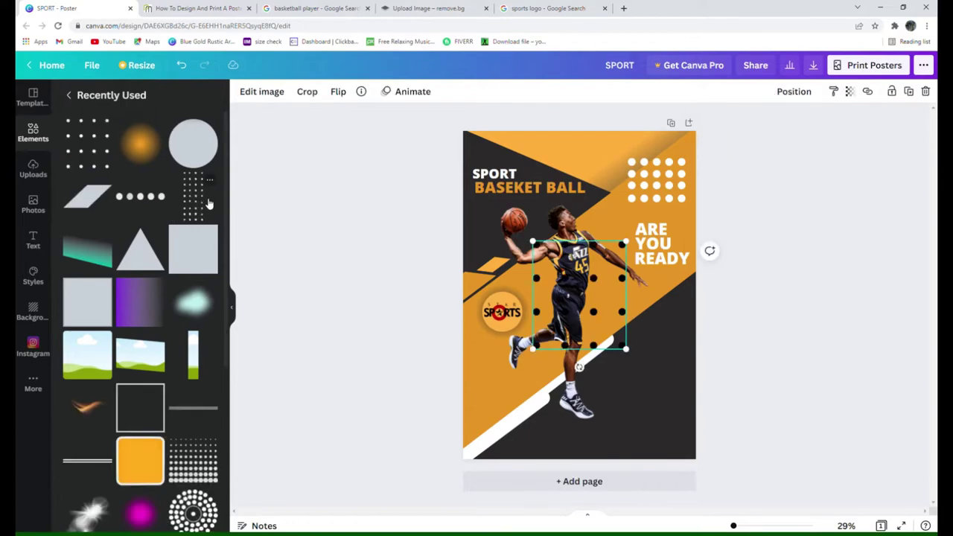
key(Delete)
scroll(201, 227, down, 3)
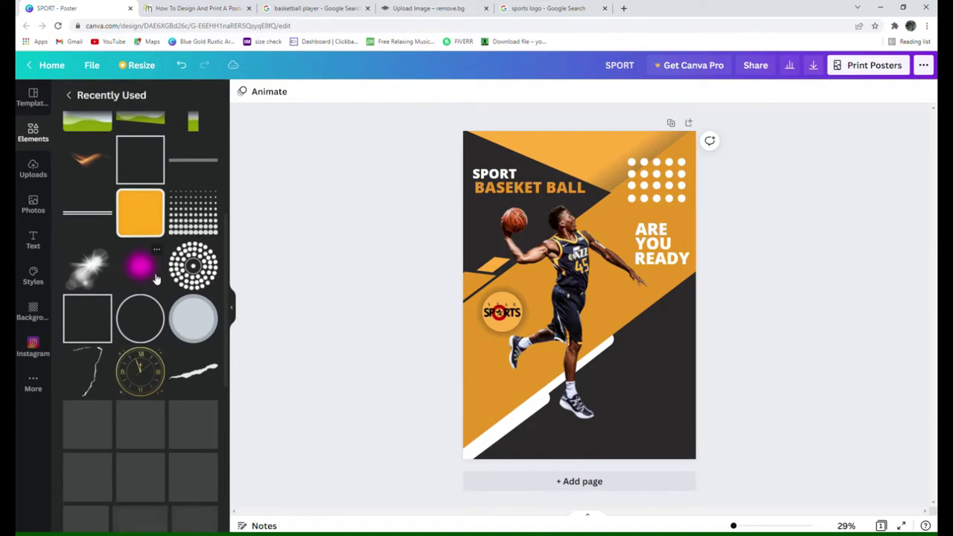
click(200, 231)
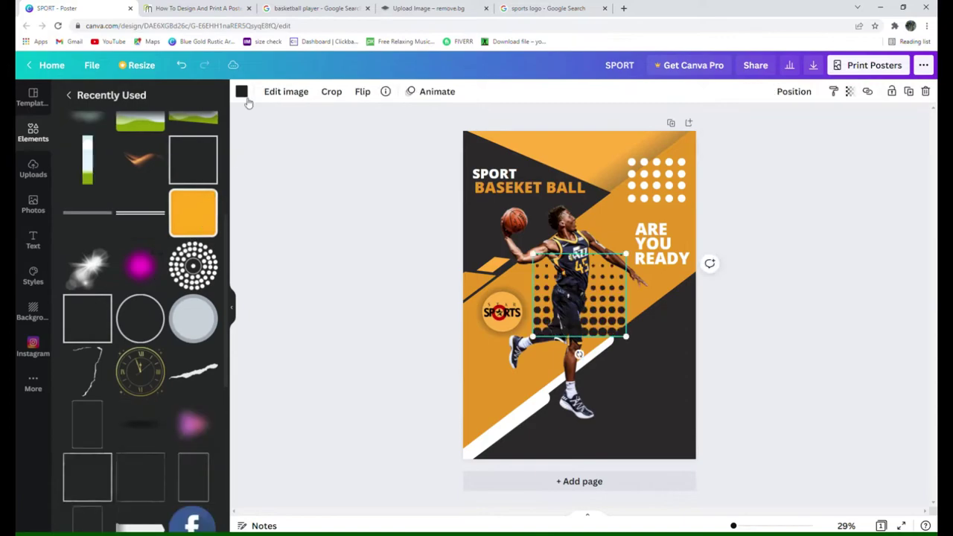
click(242, 92)
click(179, 145)
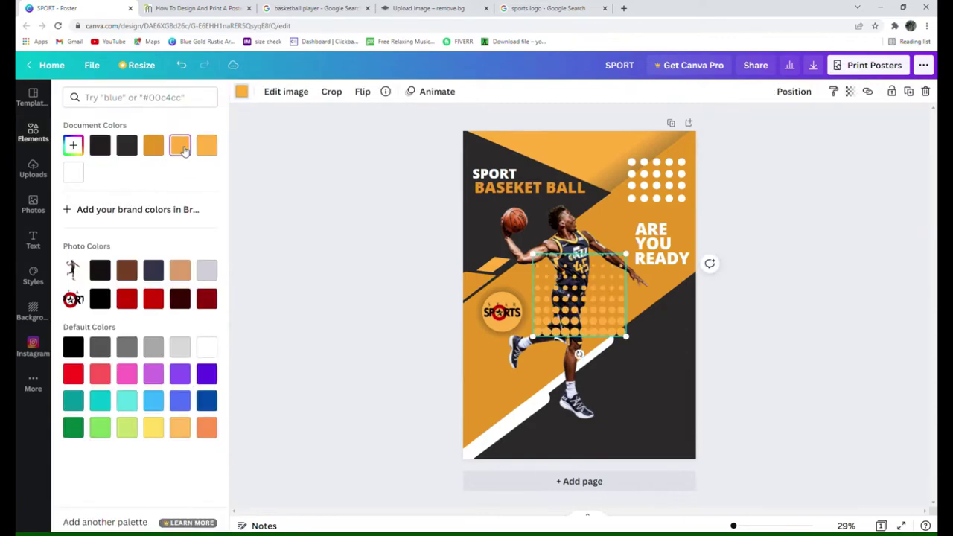
drag(580, 355, 446, 309)
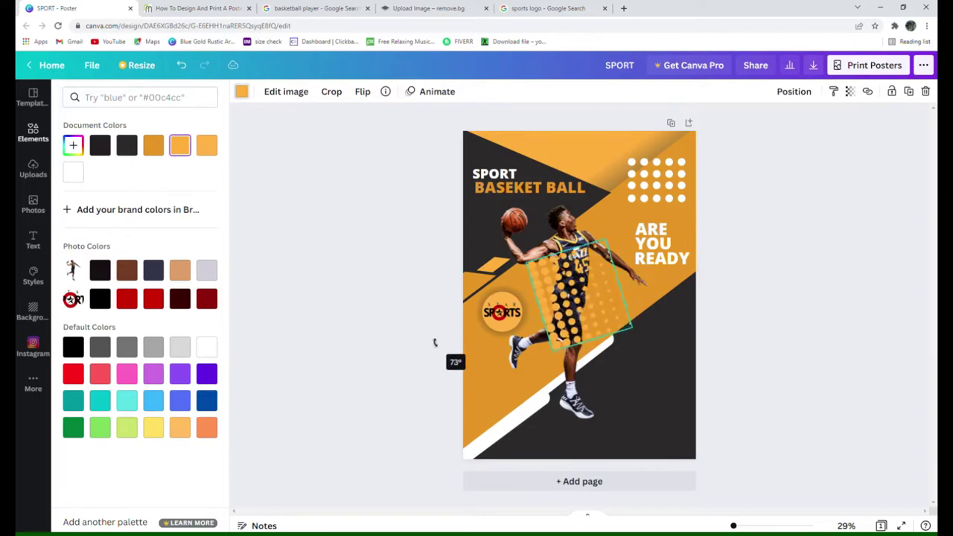
mouse_move(560, 320)
mouse_down()
mouse_move(480, 482)
mouse_move(478, 467)
mouse_up()
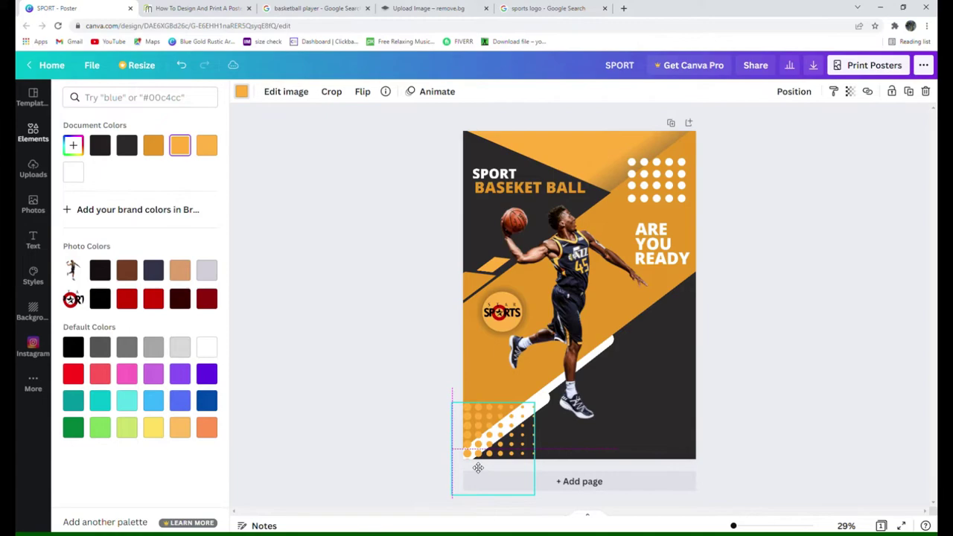
key(Delete)
scroll(185, 246, down, 5)
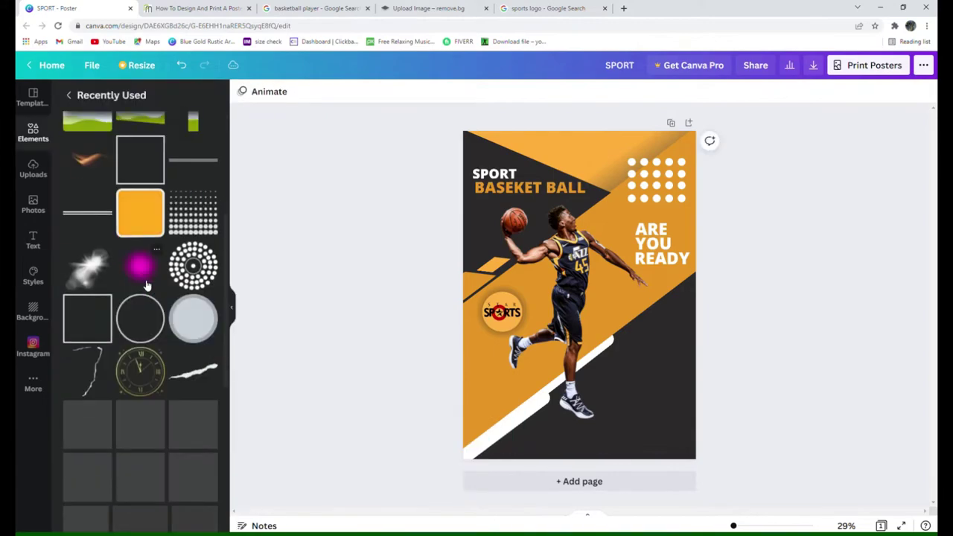
Add a light-orange dot grid rotated about 84° in the bottom-left corner
click(209, 197)
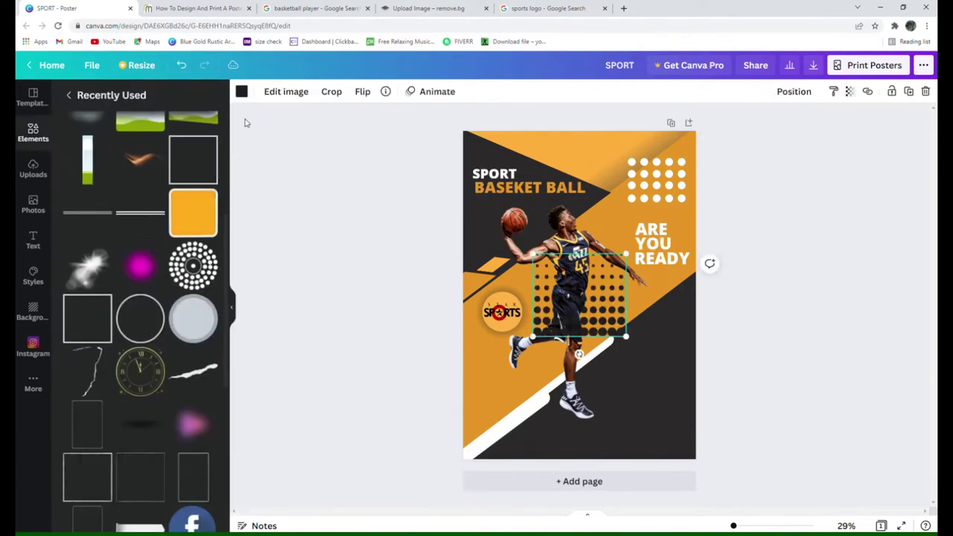
click(242, 91)
click(179, 145)
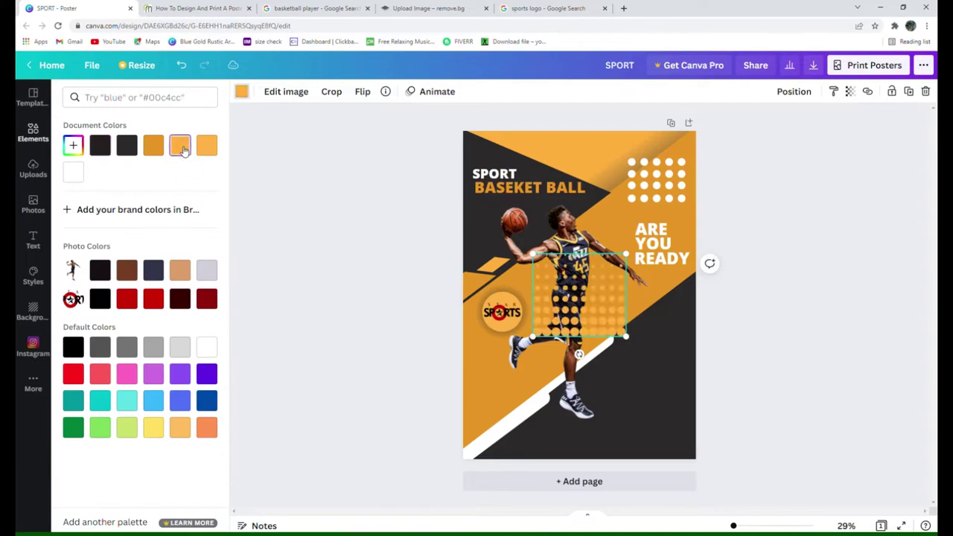
mouse_move(579, 354)
mouse_down()
mouse_move(444, 313)
mouse_move(451, 302)
mouse_up()
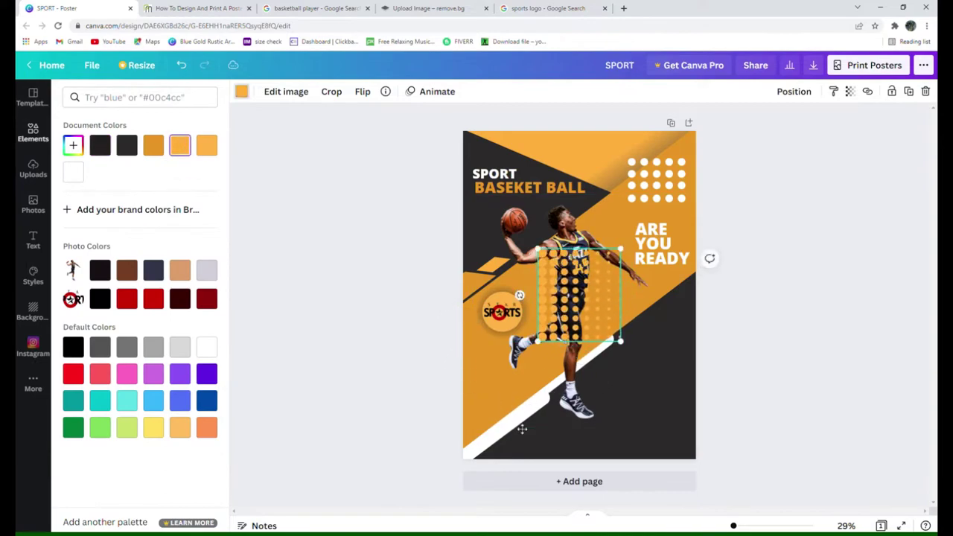
drag(564, 311, 478, 467)
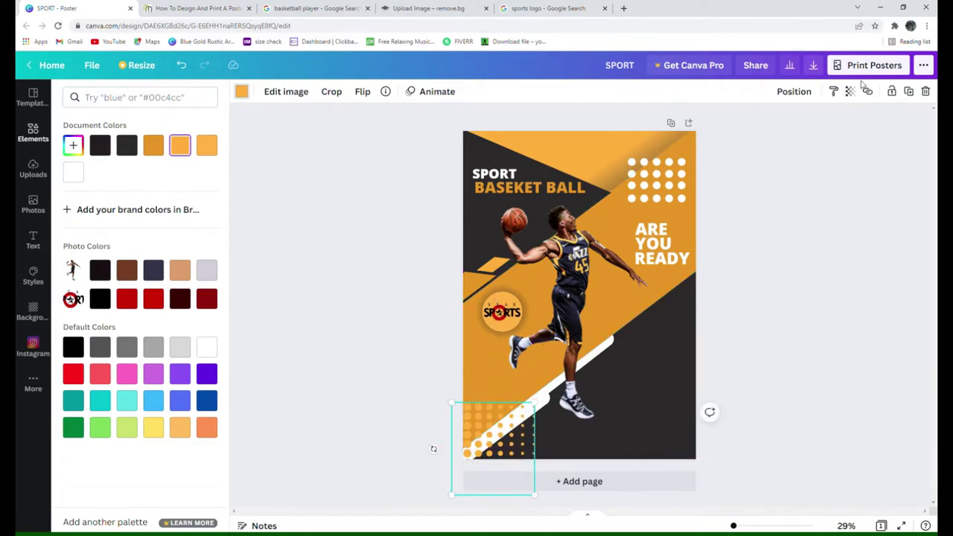
Send the dot grid behind the white stripe and nudge it slightly down and right
click(794, 91)
click(765, 121)
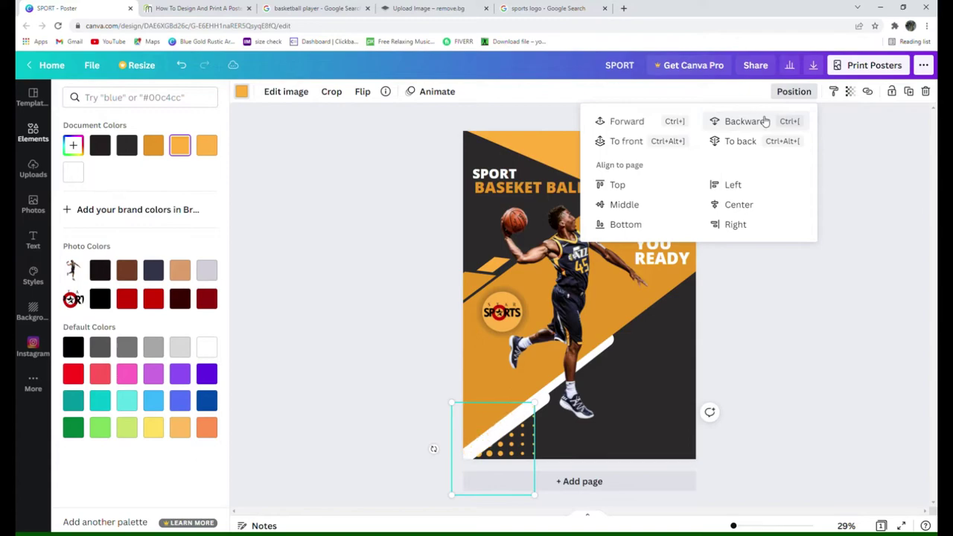
drag(514, 447, 523, 450)
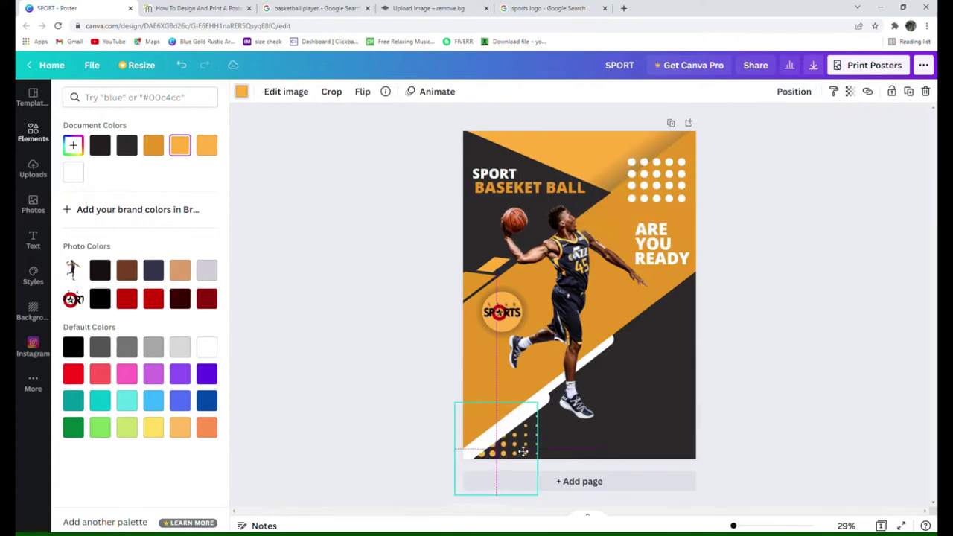
click(886, 386)
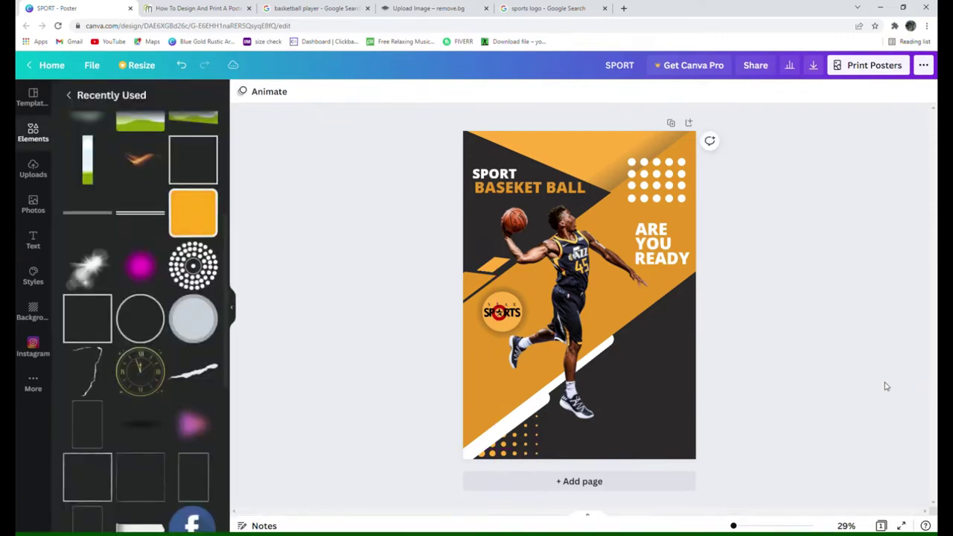
Enlarge the dot grid slightly from its corner and nudge it down and right
click(531, 452)
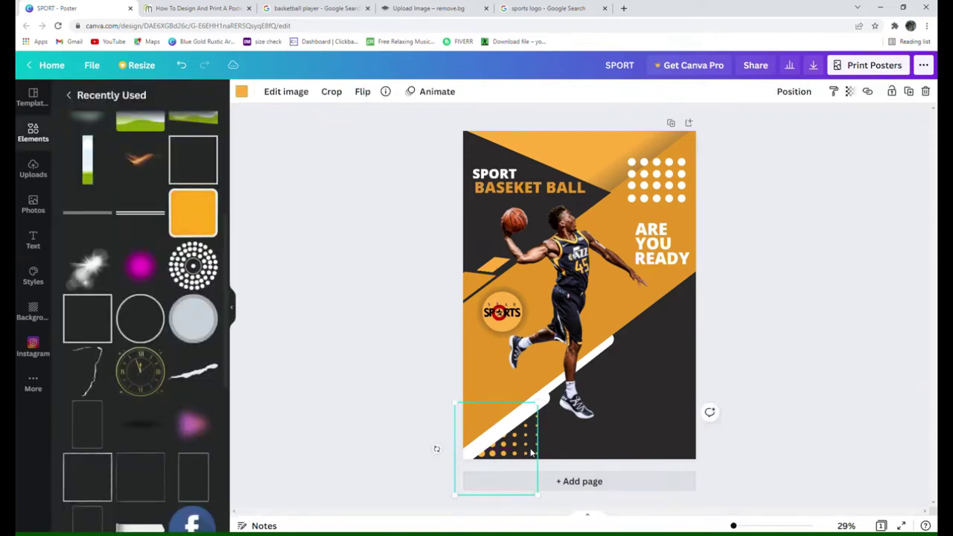
drag(543, 505, 545, 508)
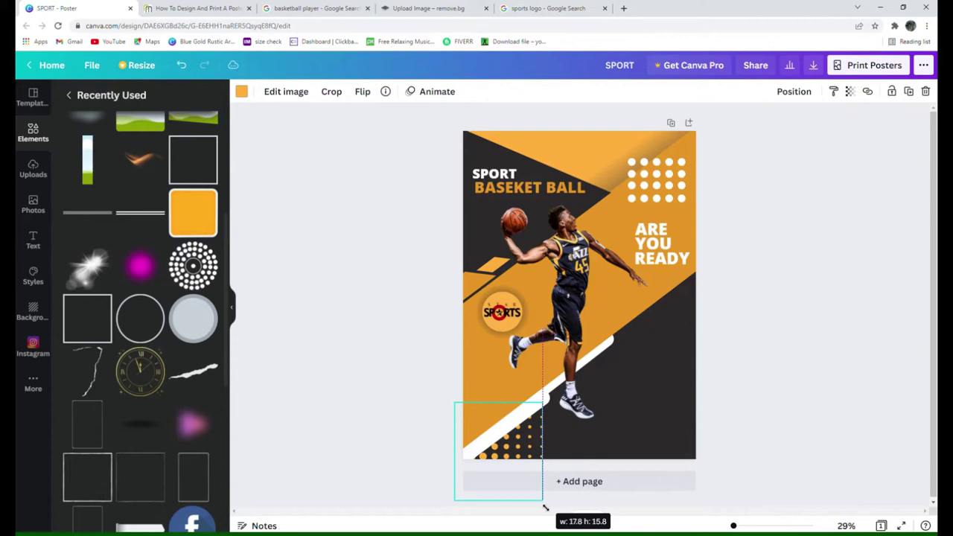
click(794, 437)
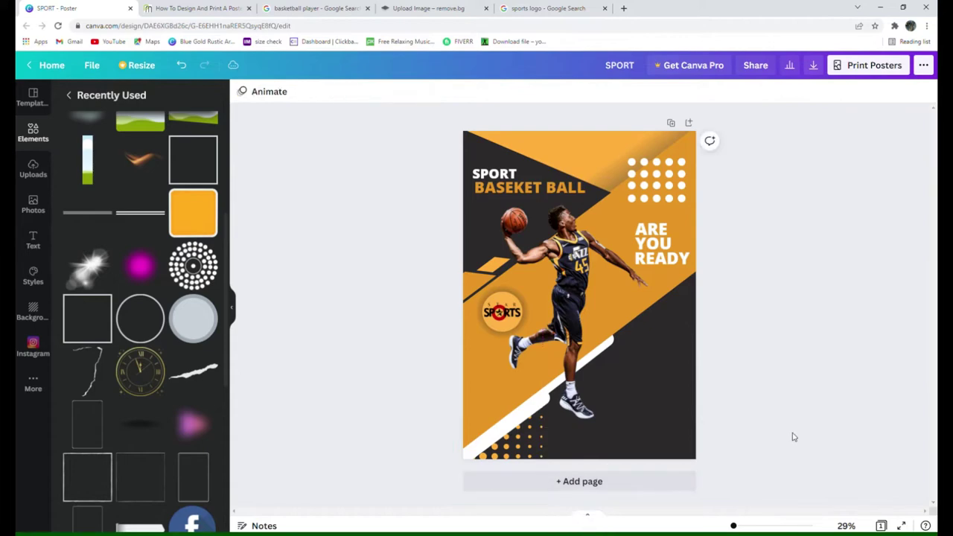
click(522, 452)
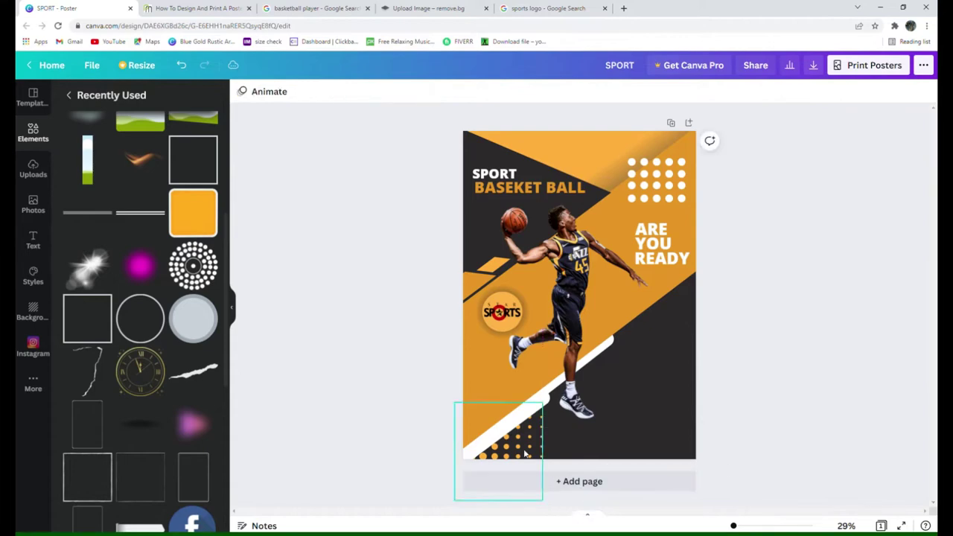
click(800, 443)
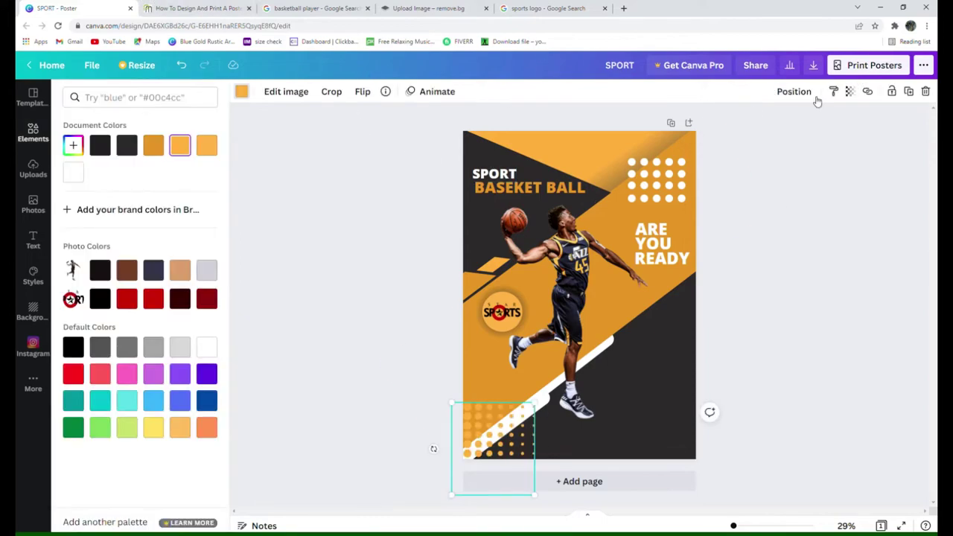
click(794, 91)
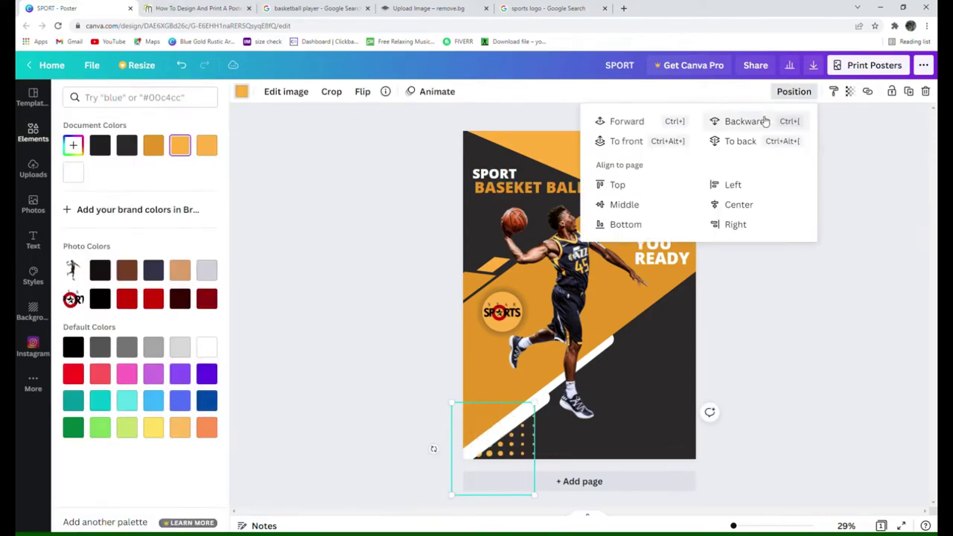
drag(519, 451, 524, 451)
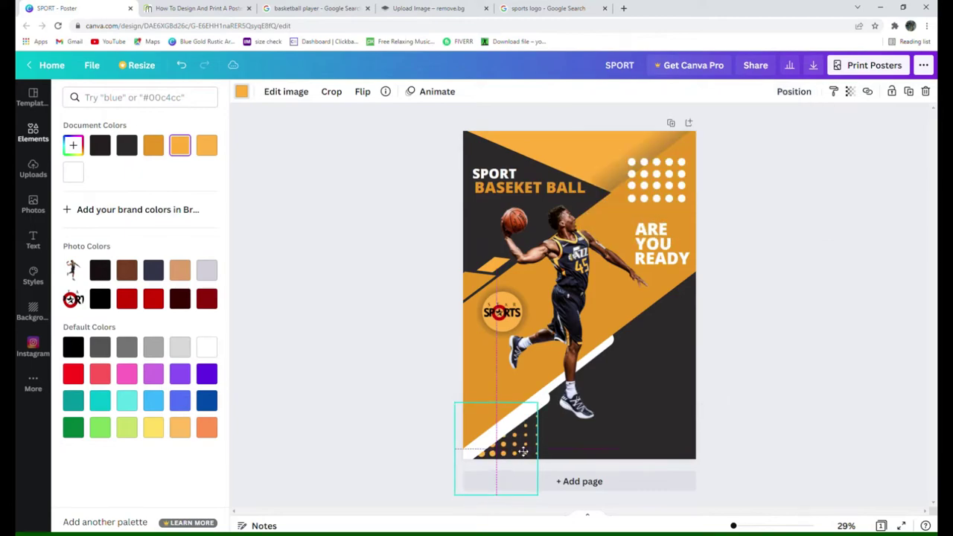
click(436, 447)
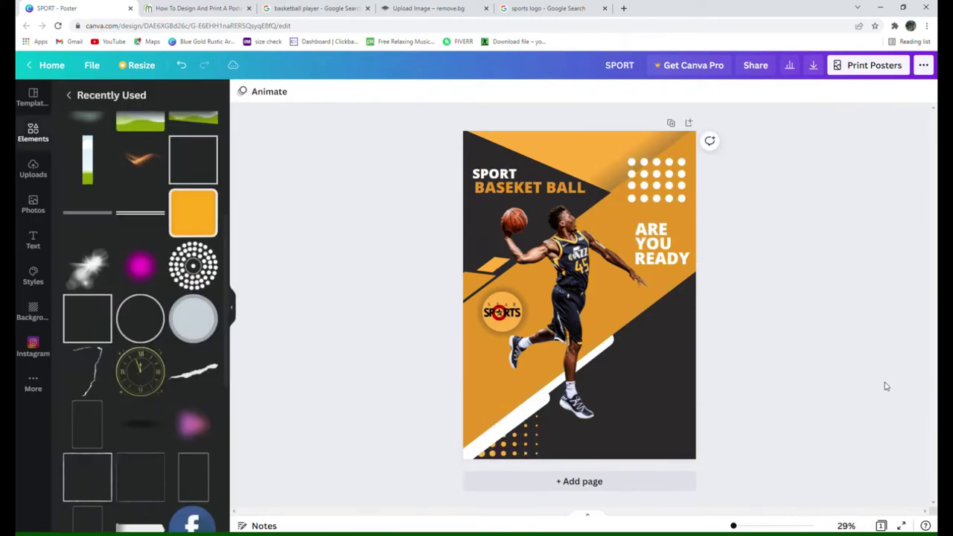
Enlarge the dot grid a little more to fill the bottom-left corner
click(531, 452)
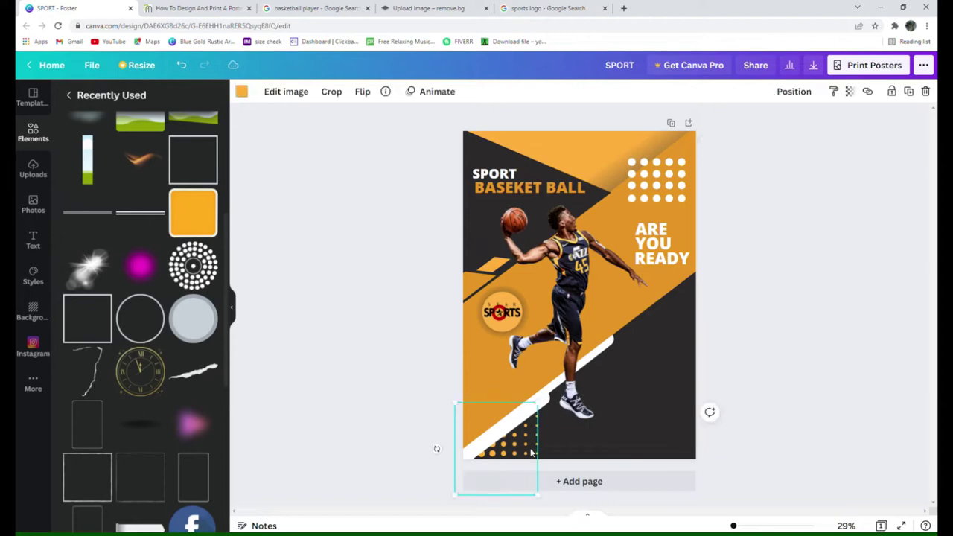
drag(547, 507, 552, 513)
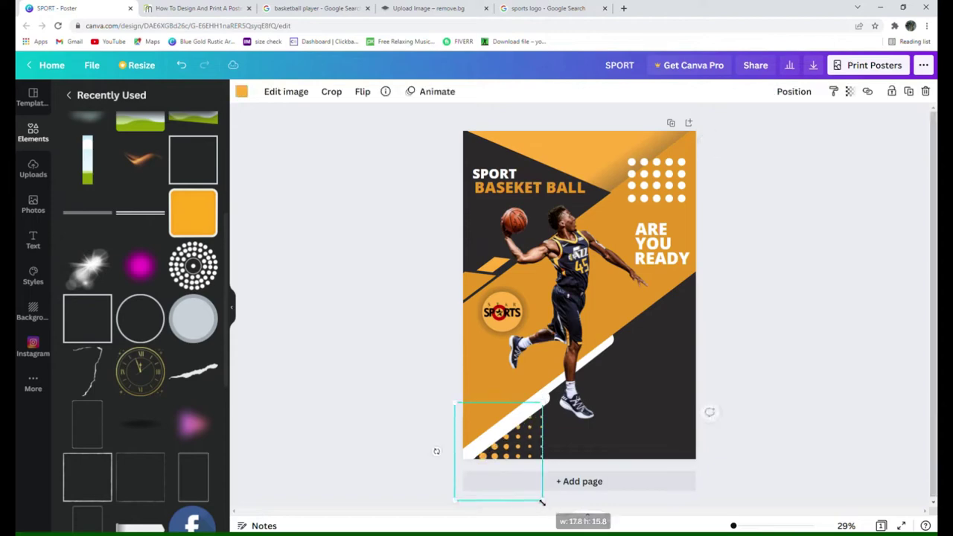
click(792, 438)
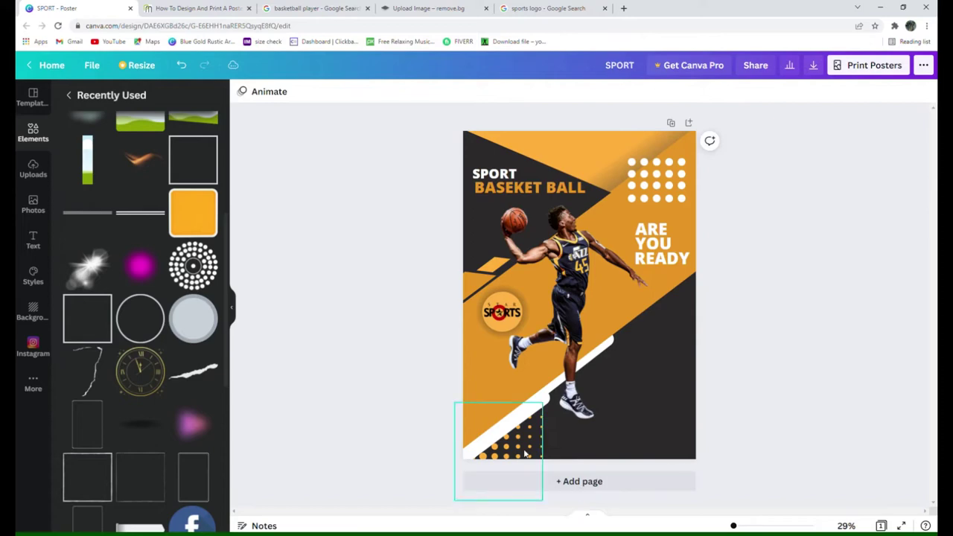
click(533, 452)
click(773, 445)
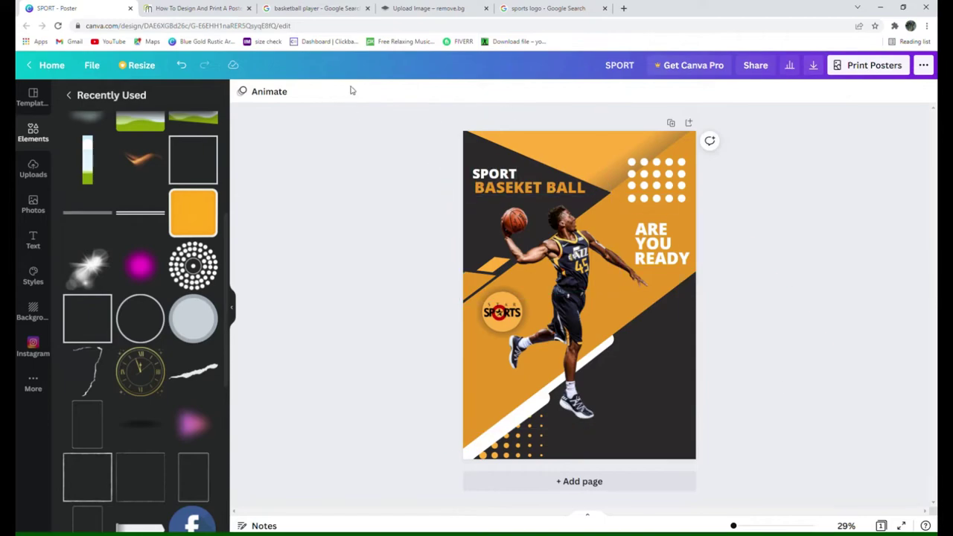
Add a white slanted shape from Recently Used, then delete it
scroll(120, 229, down, 3)
scroll(120, 229, down, 2)
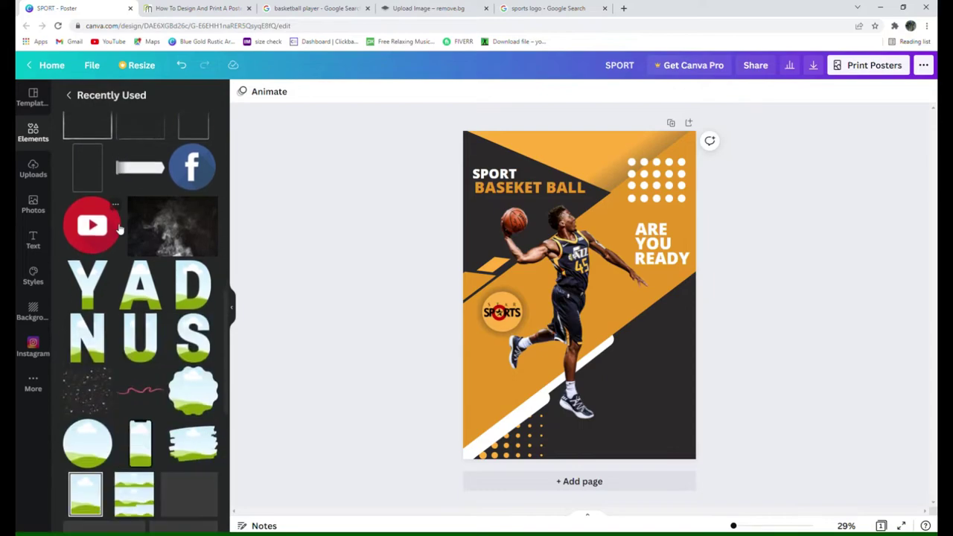
scroll(119, 230, down, 3)
scroll(119, 229, down, 1)
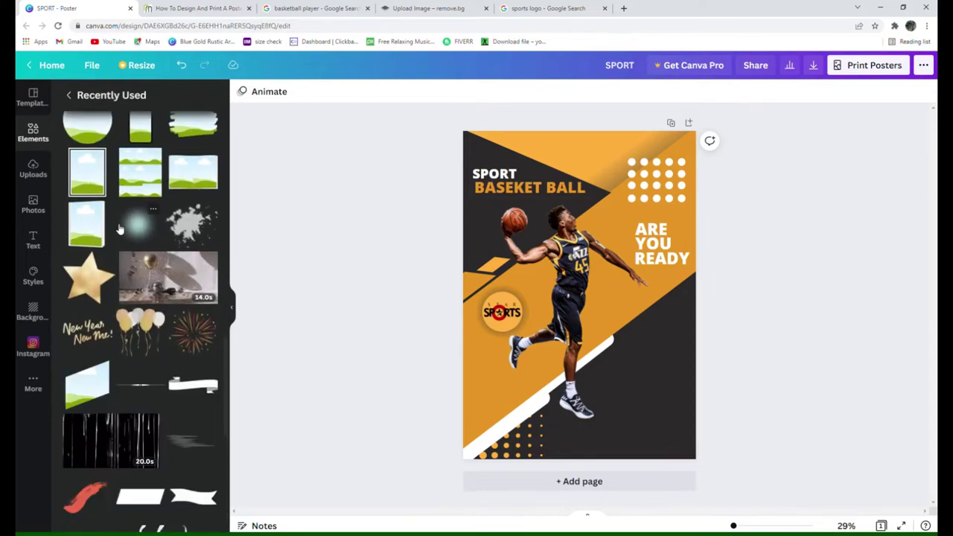
scroll(119, 230, down, 3)
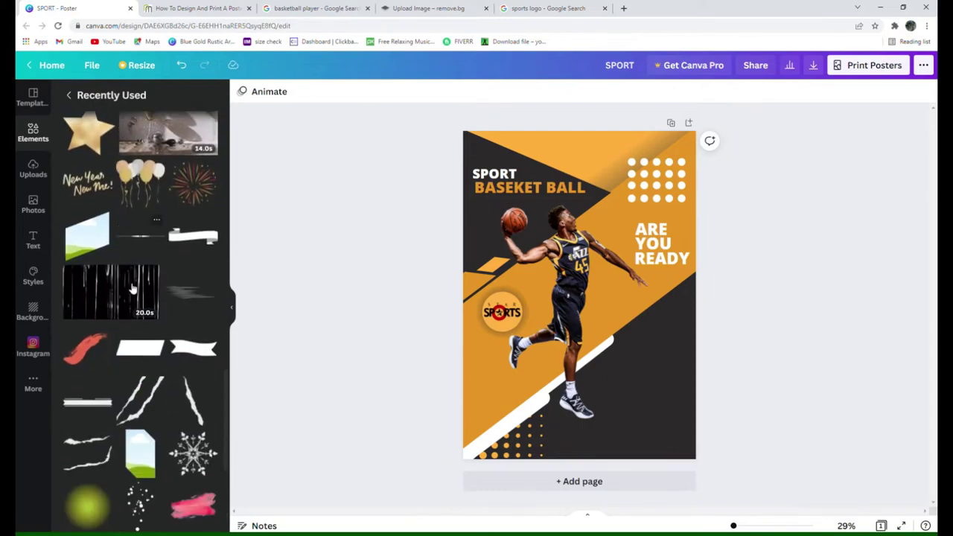
click(136, 356)
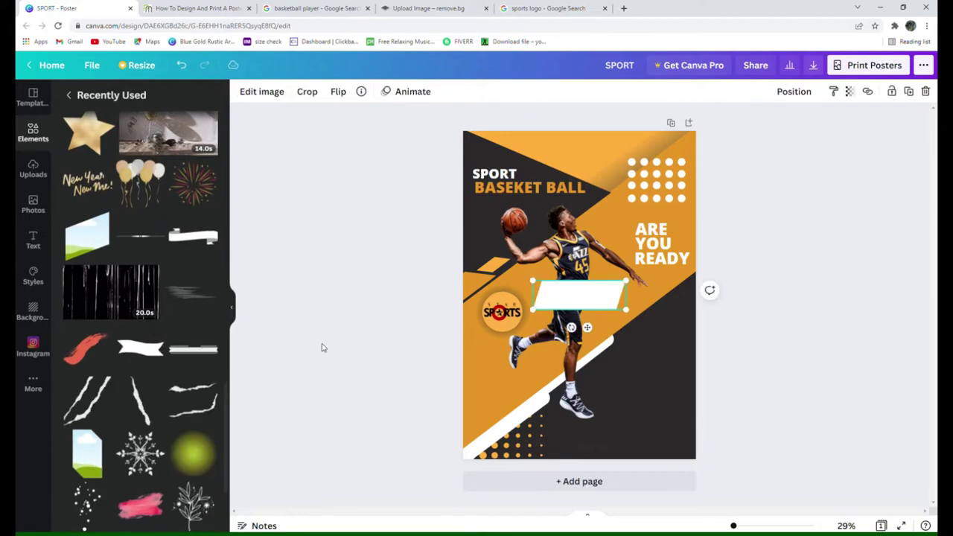
key(Delete)
Add the white slanted shape again and crop it to a thin strip beside the SPORTS badge
scroll(120, 228, down, 2)
scroll(119, 227, down, 1)
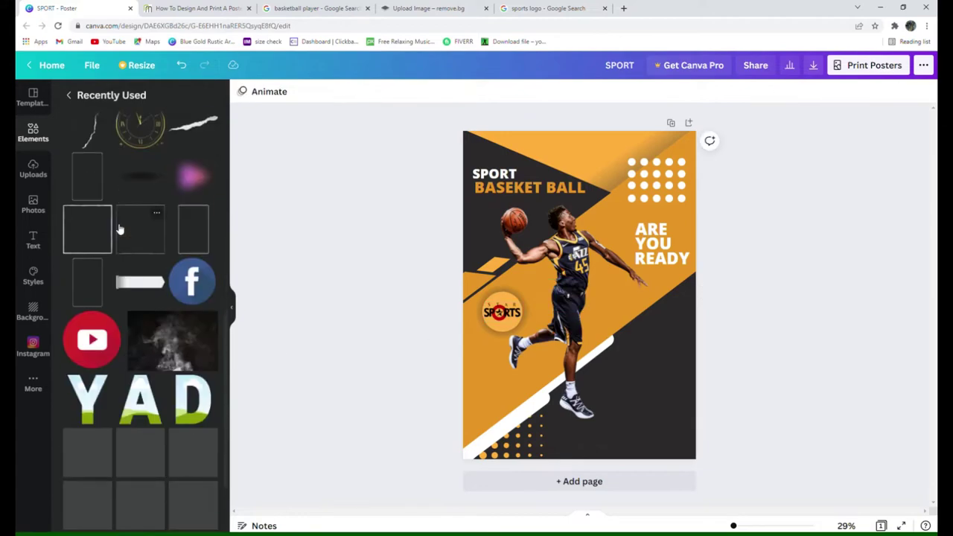
scroll(119, 228, down, 2)
scroll(120, 228, down, 3)
scroll(120, 227, down, 1)
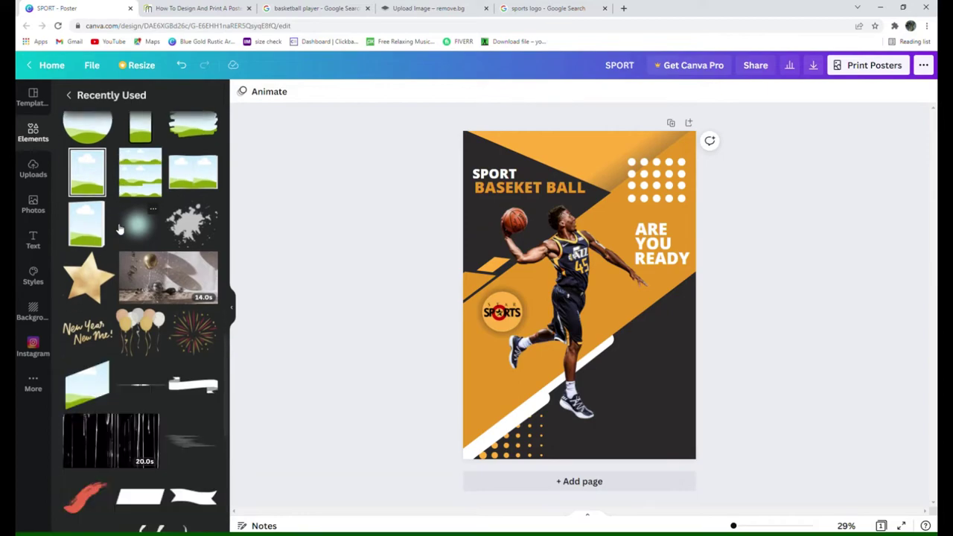
scroll(119, 228, down, 2)
click(142, 350)
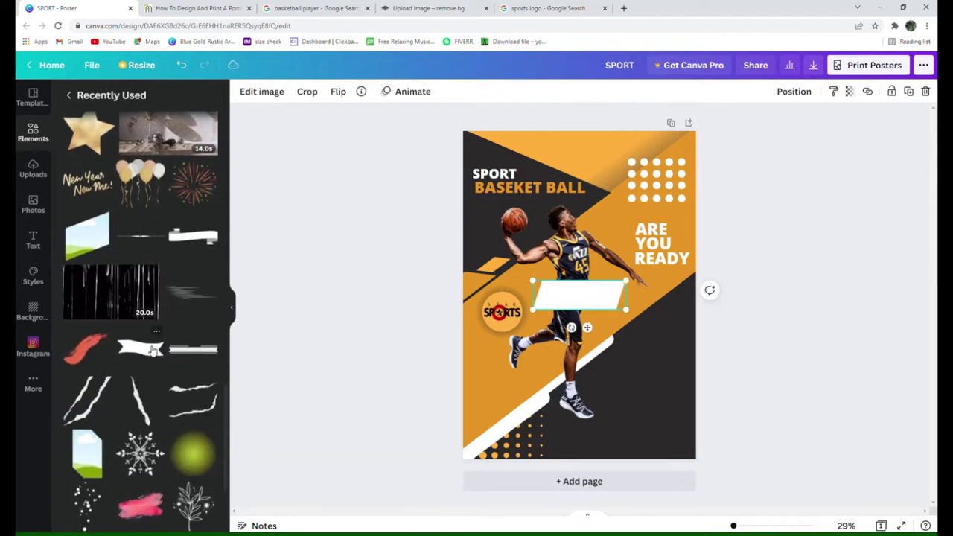
click(308, 93)
drag(633, 283, 639, 303)
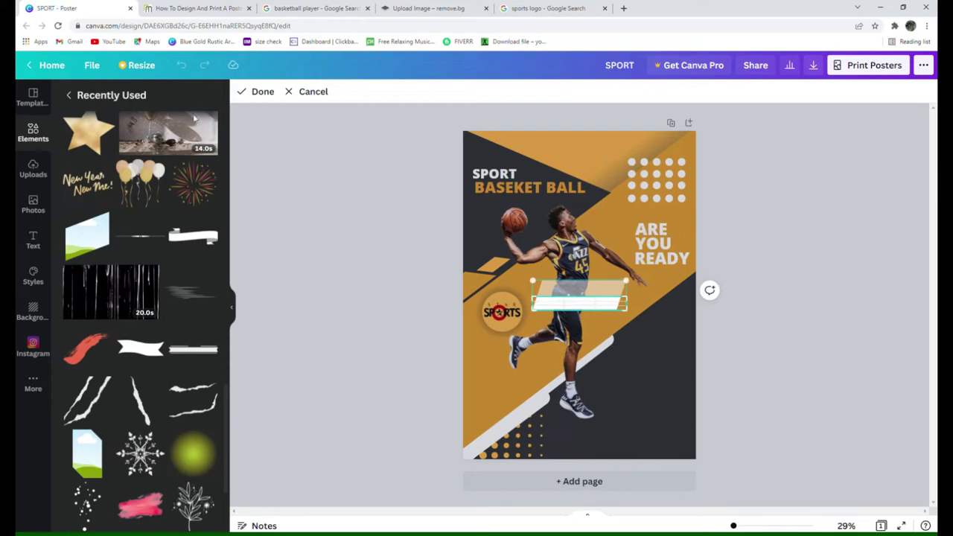
click(255, 91)
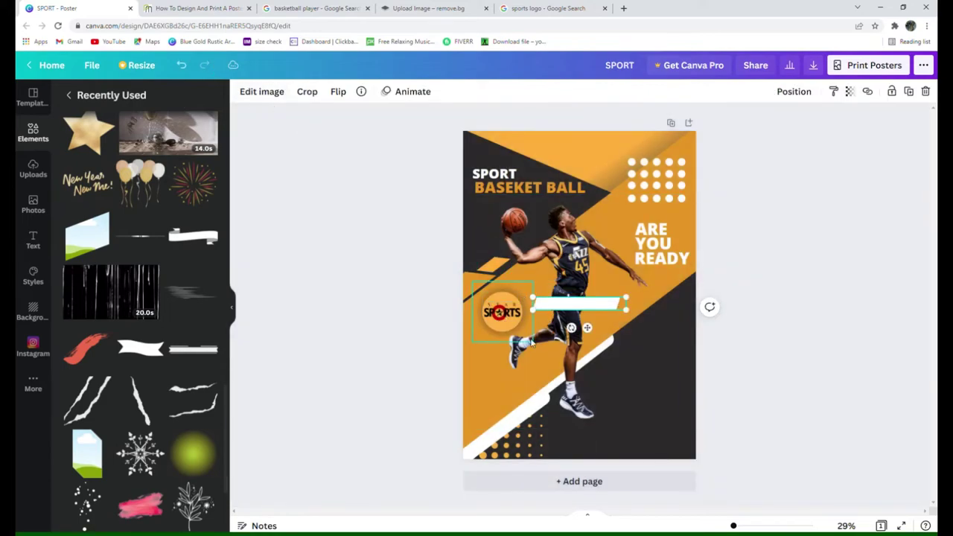
Delete the thin white slanted strip from the poster and browse the Recently Used elements
key(Delete)
scroll(119, 350, down, 3)
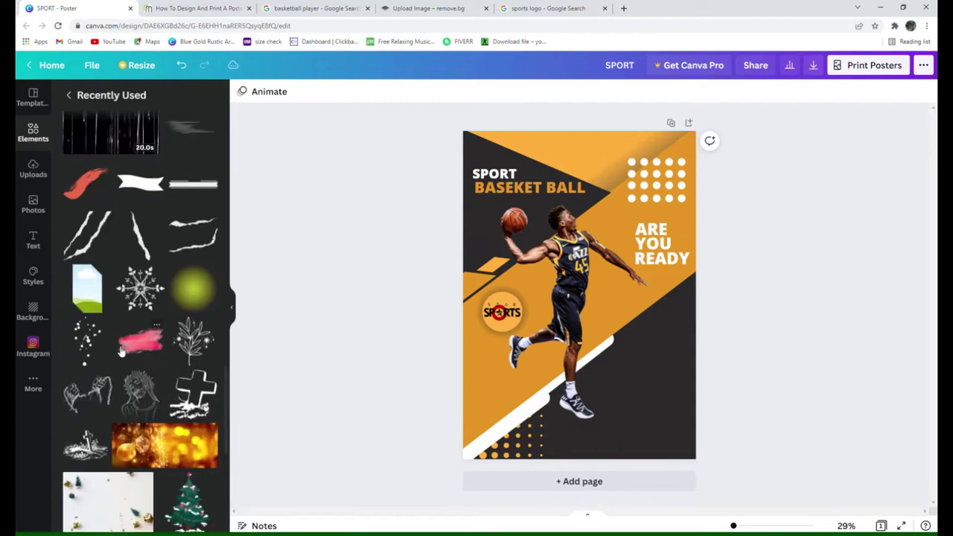
scroll(119, 350, up, 5)
scroll(119, 350, up, 3)
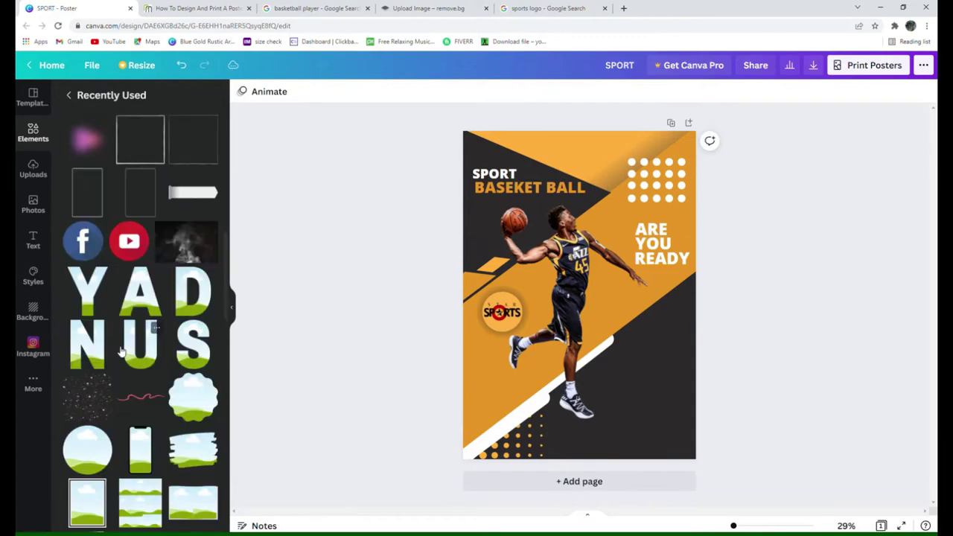
scroll(121, 352, up, 5)
scroll(121, 352, up, 3)
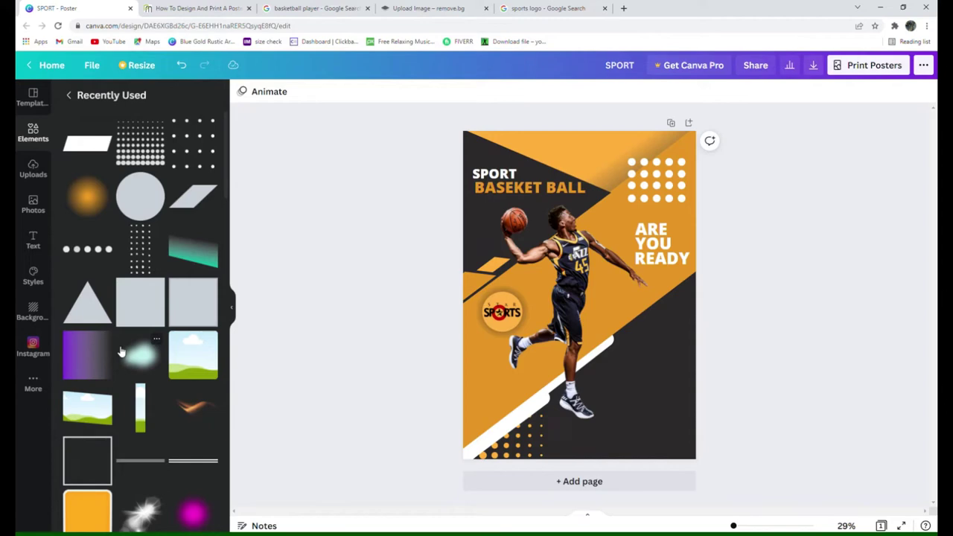
Add a grey parallelogram from Recently Used, then delete it from the poster
scroll(122, 351, down, 1)
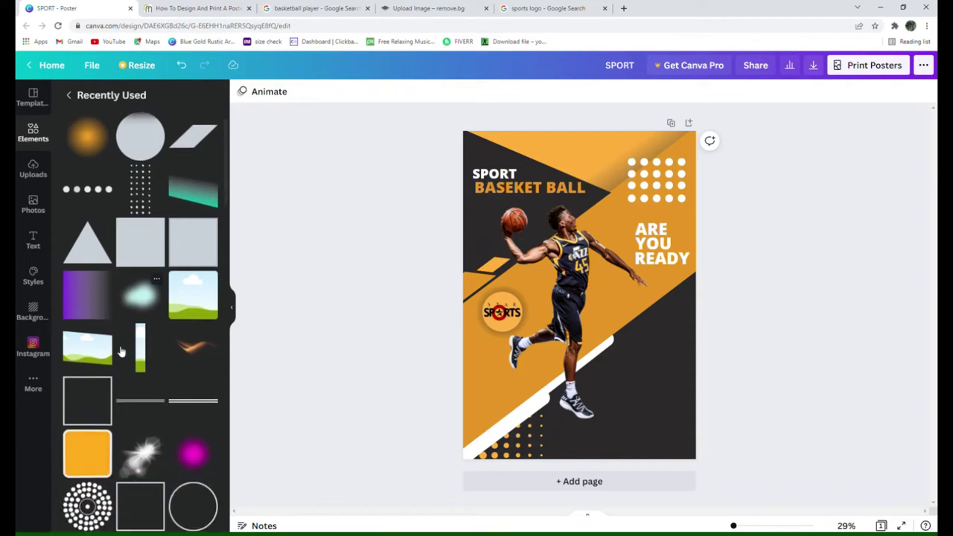
scroll(122, 351, down, 2)
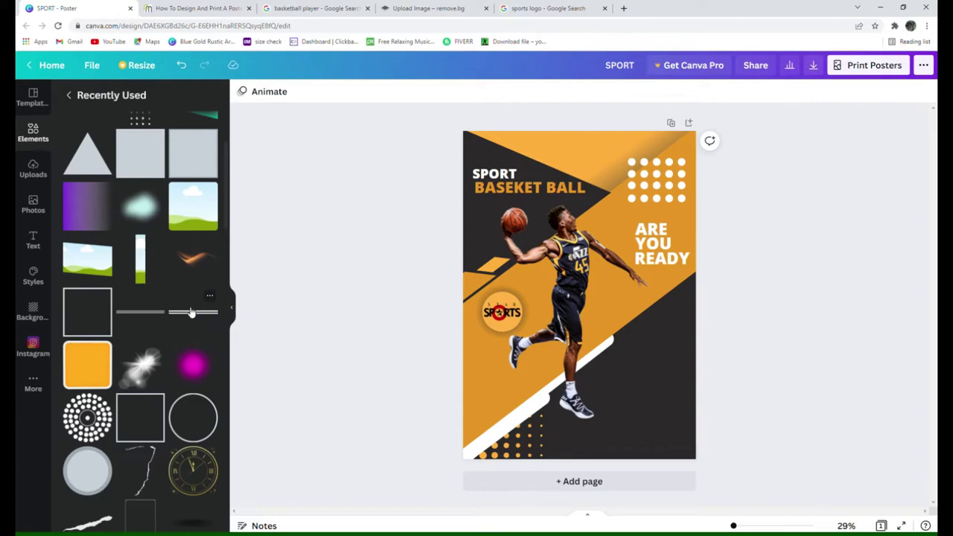
scroll(192, 313, down, 3)
scroll(191, 312, down, 1)
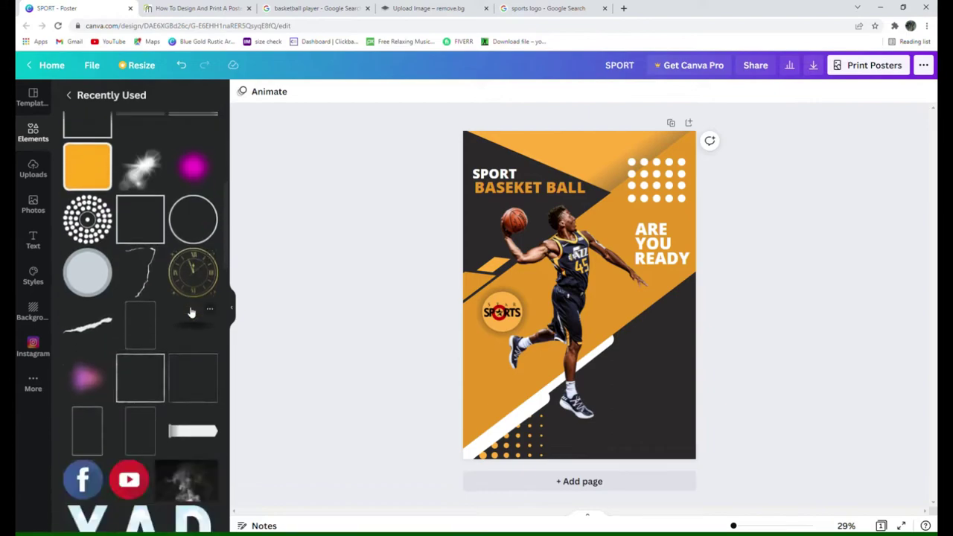
scroll(192, 313, up, 5)
scroll(192, 313, up, 2)
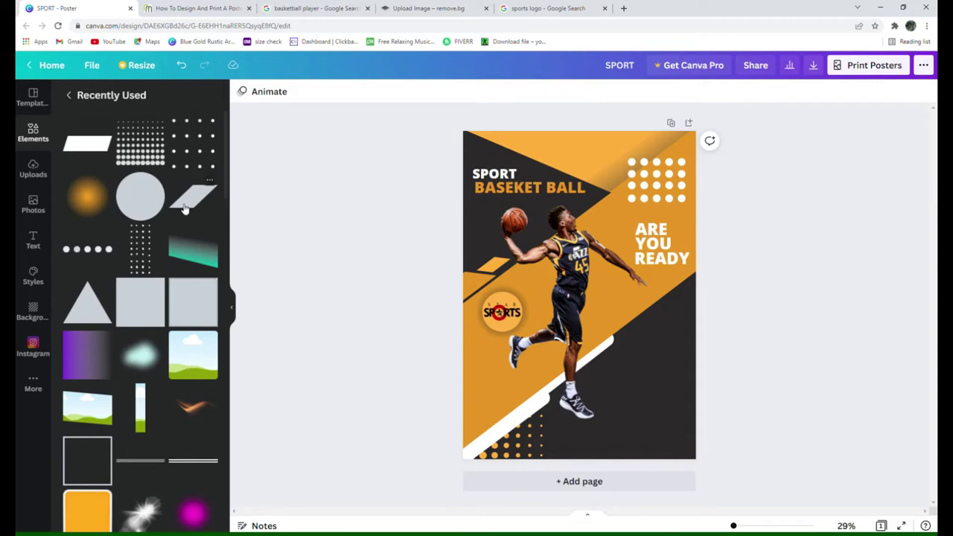
click(192, 198)
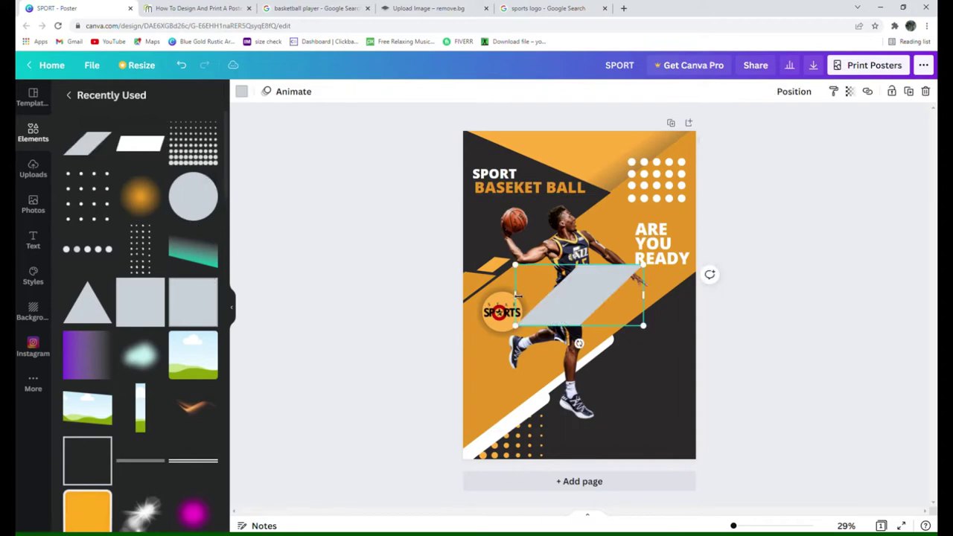
key(Delete)
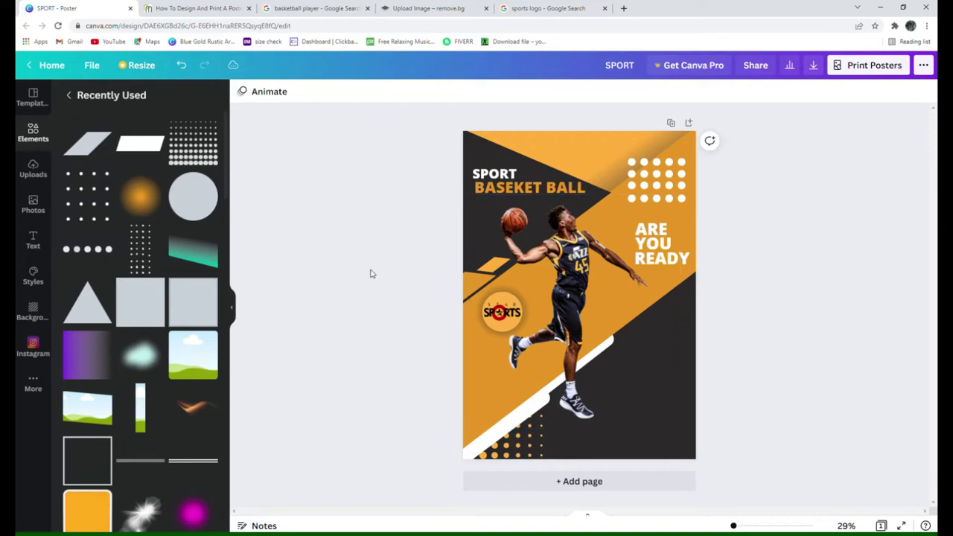
scroll(131, 381, down, 3)
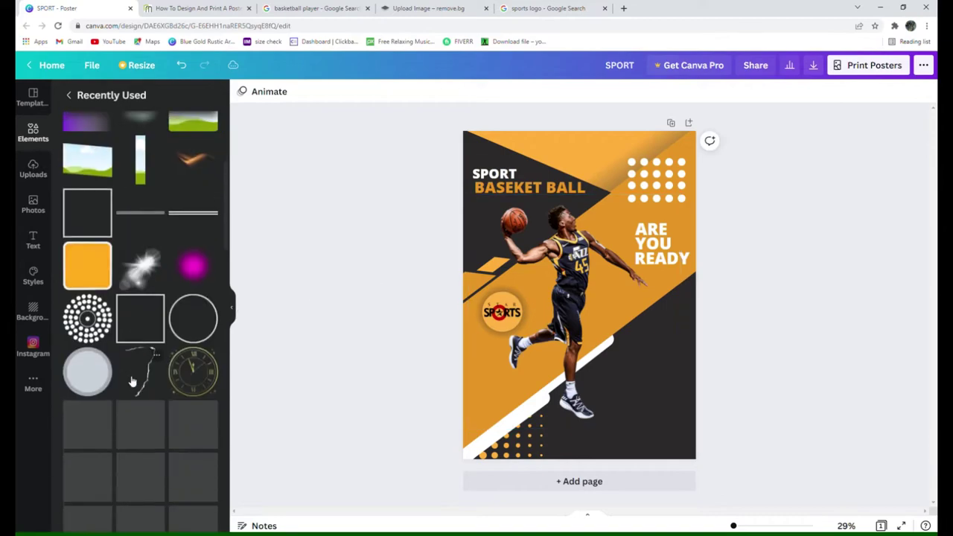
scroll(133, 381, down, 3)
Add the gradient bar, place it in the lower dark area, and start recolouring it orange
scroll(123, 369, down, 2)
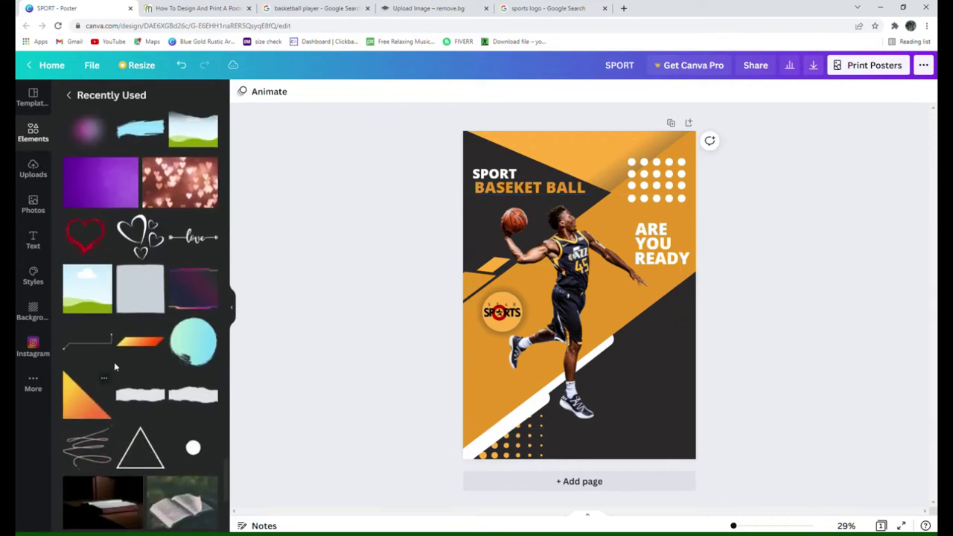
click(138, 344)
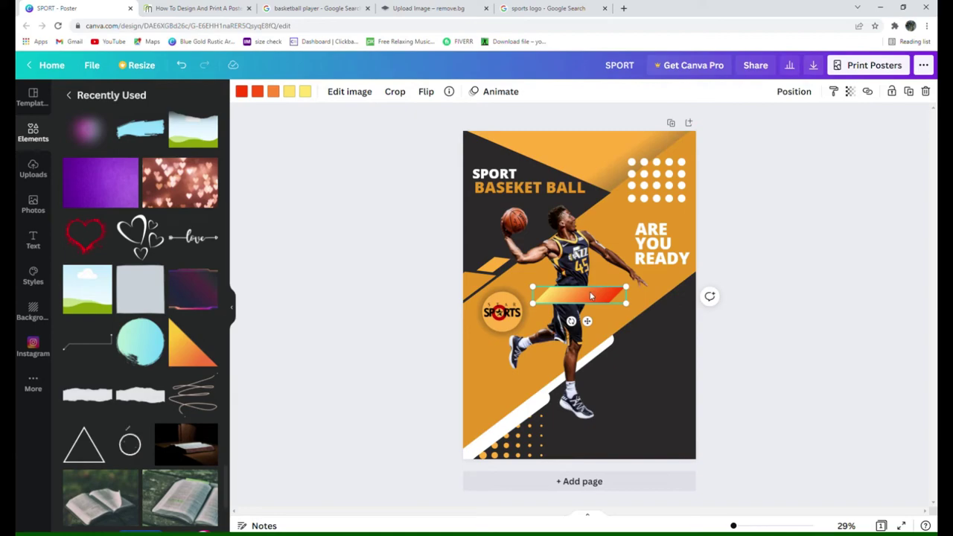
drag(599, 301, 646, 373)
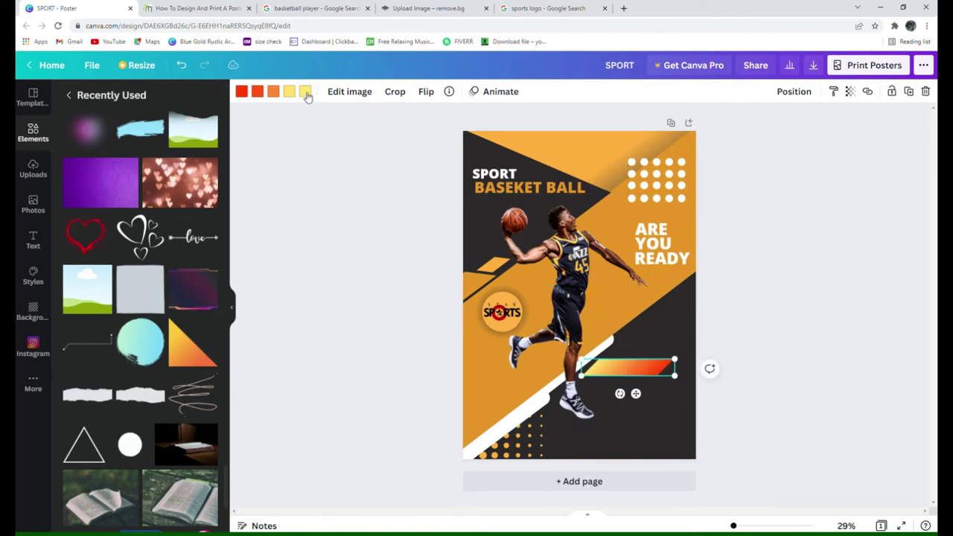
click(241, 91)
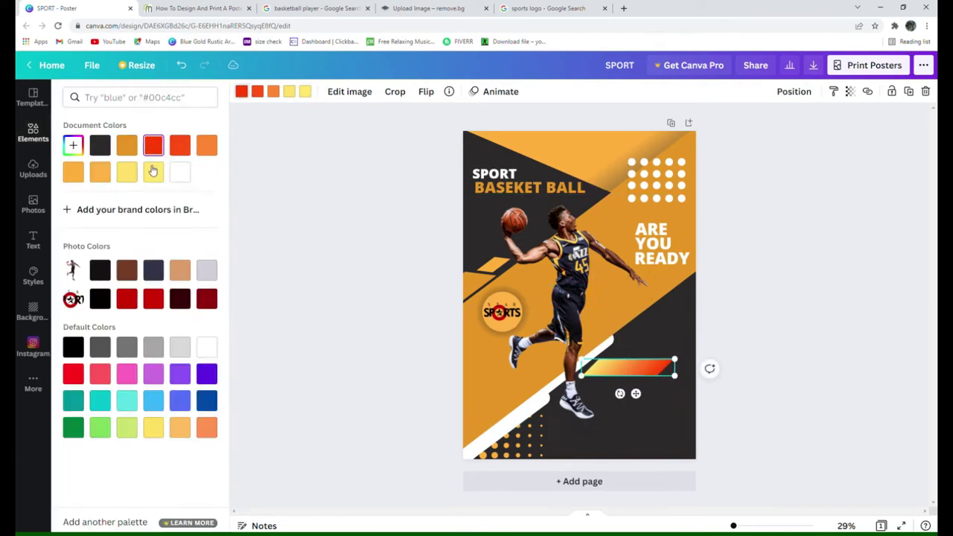
click(133, 149)
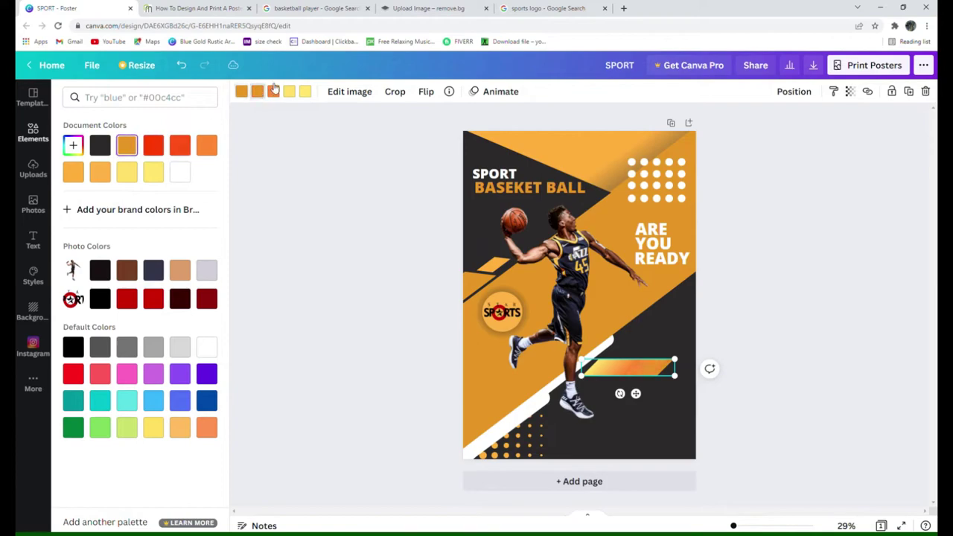
click(274, 91)
click(126, 145)
click(291, 91)
click(100, 172)
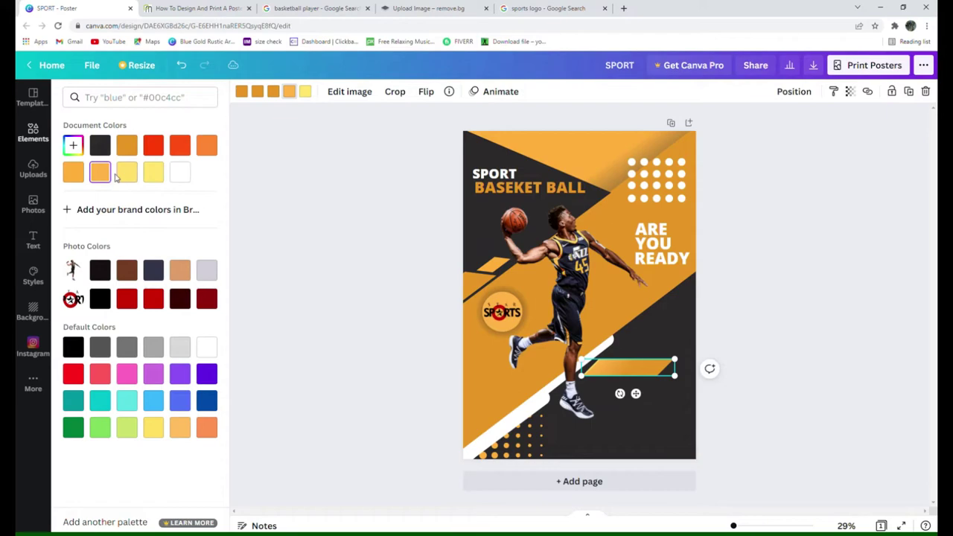
Set every remaining colour swatch of the bar to light orange
click(127, 172)
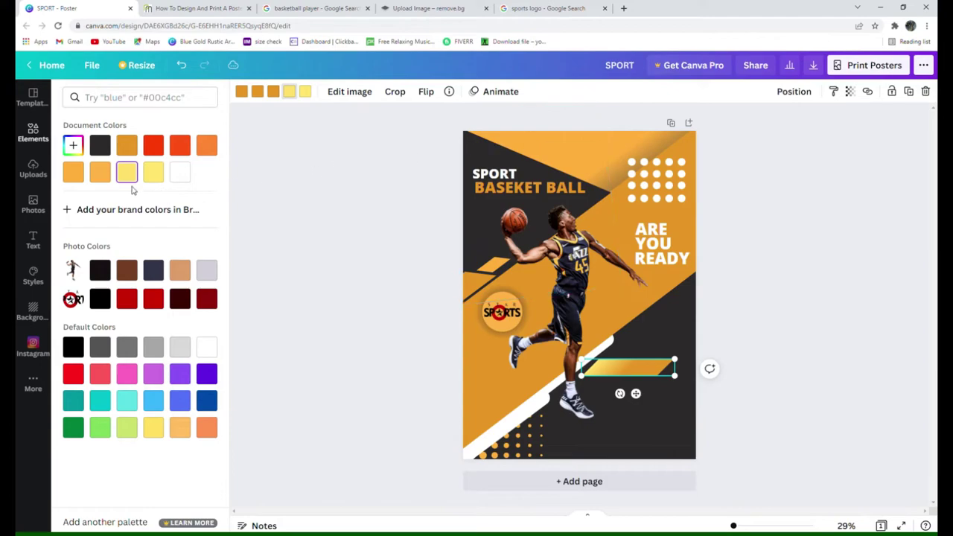
click(101, 173)
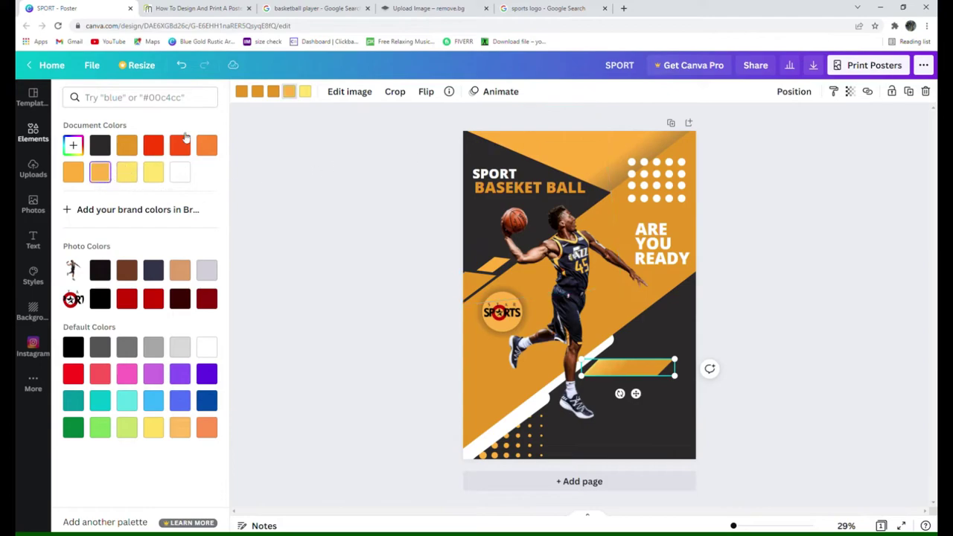
click(305, 91)
click(100, 173)
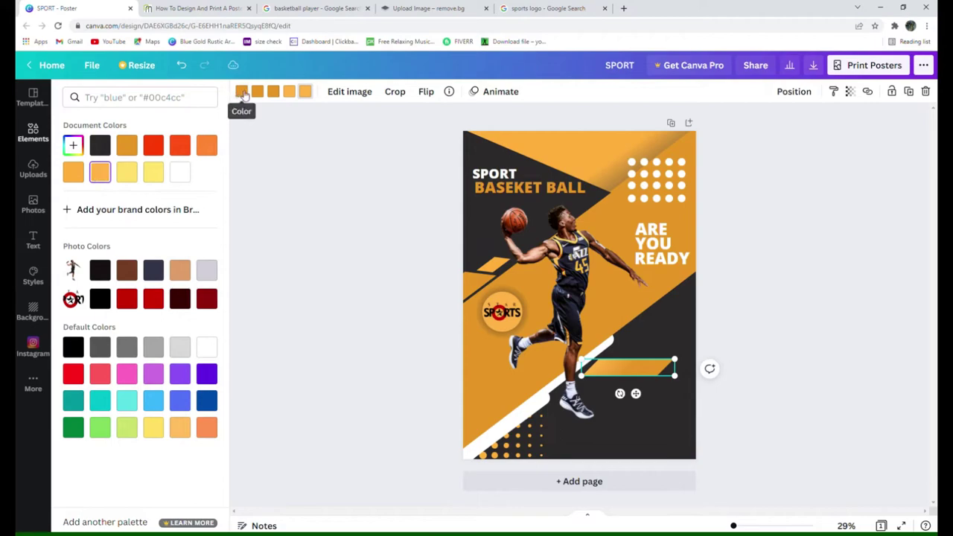
click(241, 92)
click(73, 172)
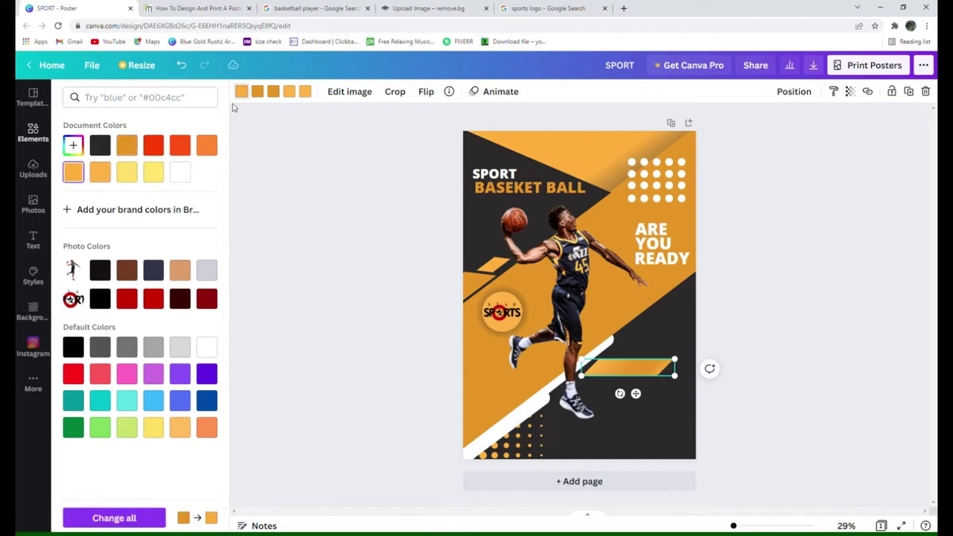
click(258, 93)
click(112, 174)
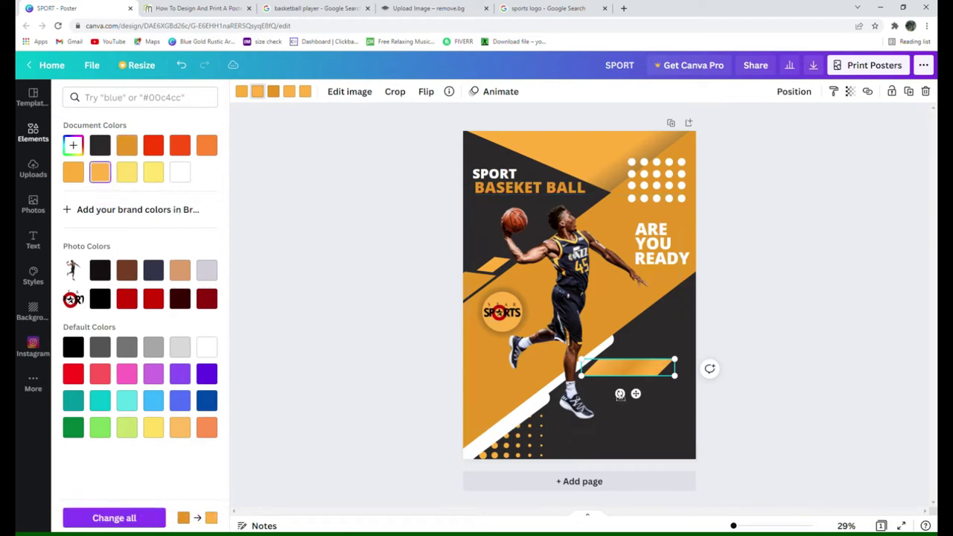
Rotate the bar to -40° and shorten it into a short slanted stripe
drag(620, 394, 661, 419)
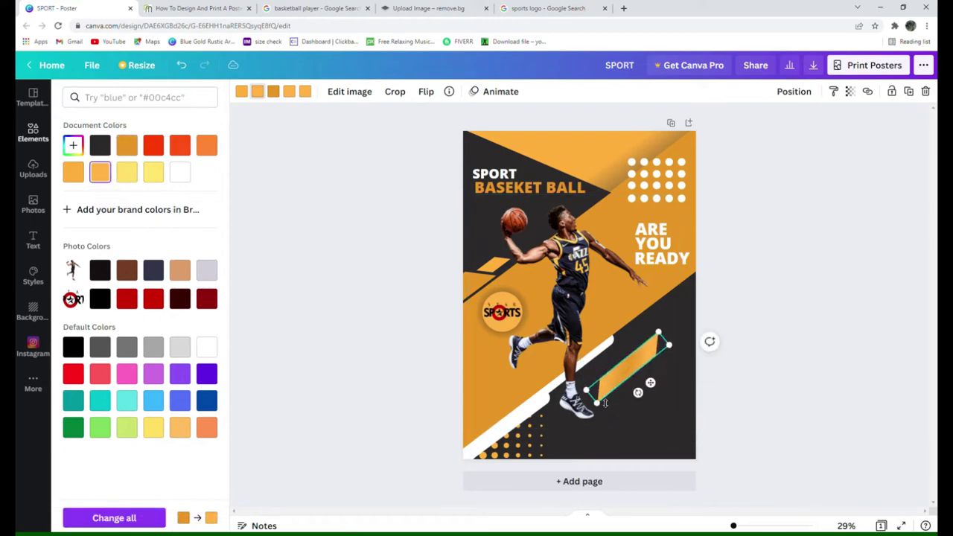
drag(590, 397, 628, 366)
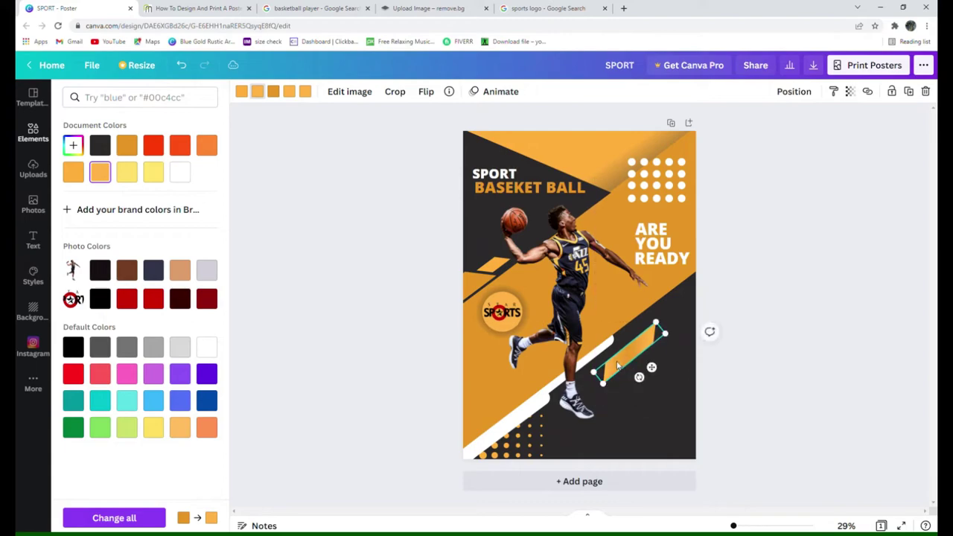
right_click(617, 365)
Duplicate the orange stripe and change the heading placeholder to light-orange 'LOREM IPSUM'
click(644, 336)
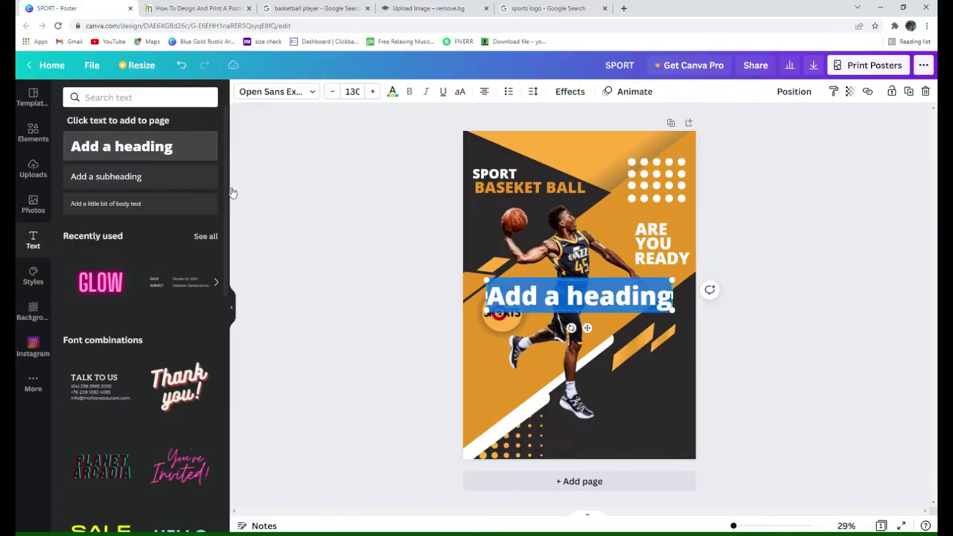
key(BackSpace)
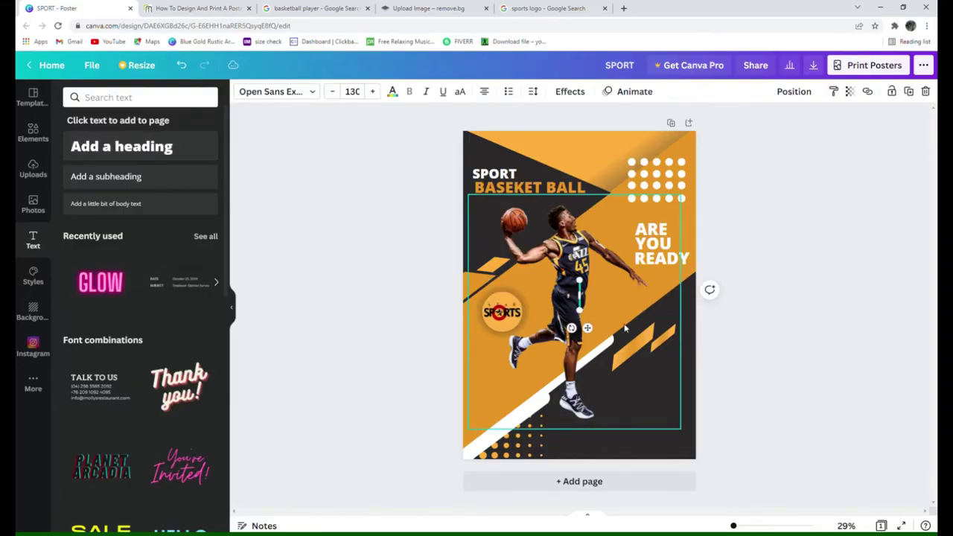
text(LOREM)
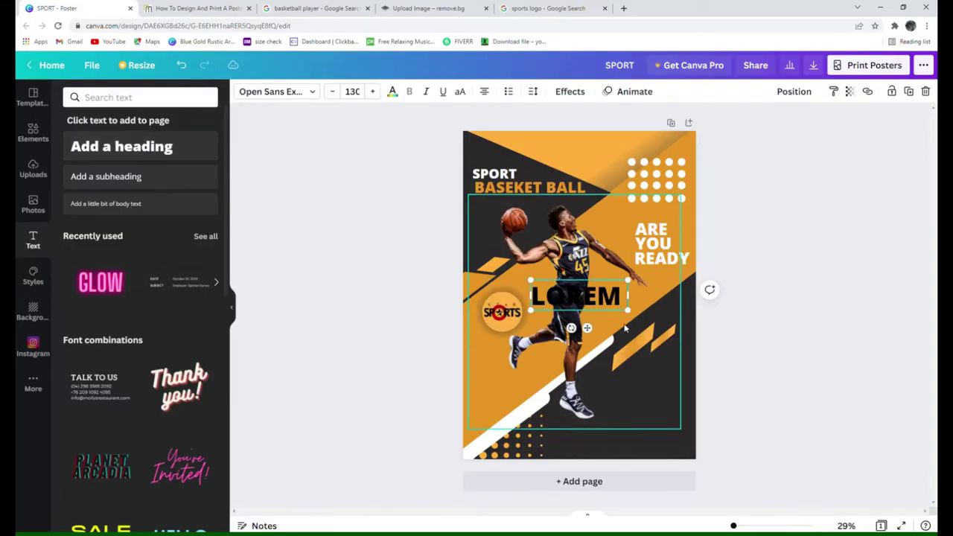
text( IPSUM)
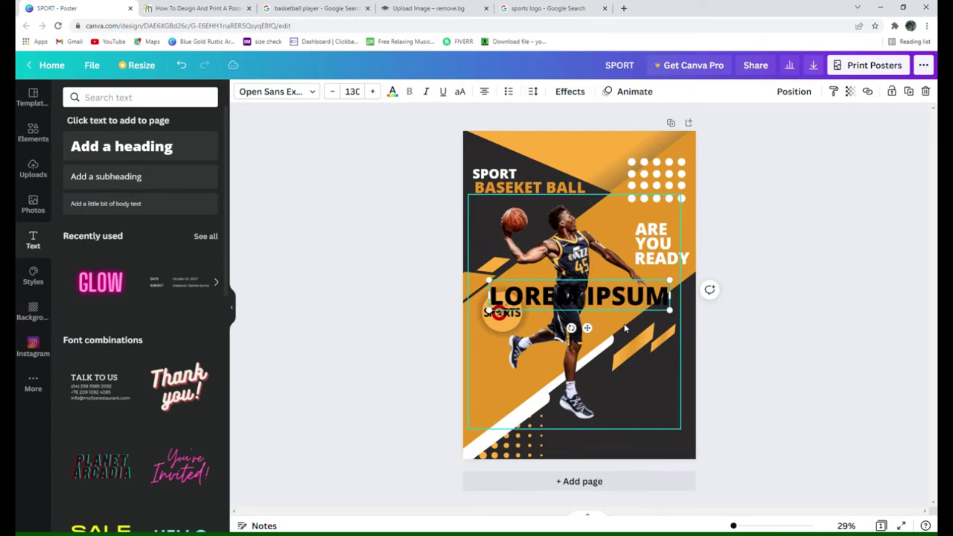
click(392, 91)
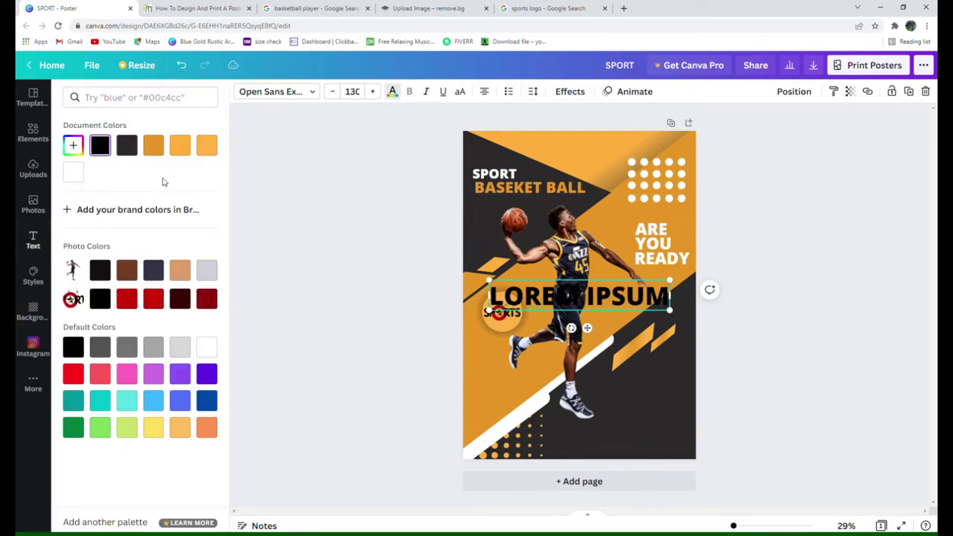
click(183, 152)
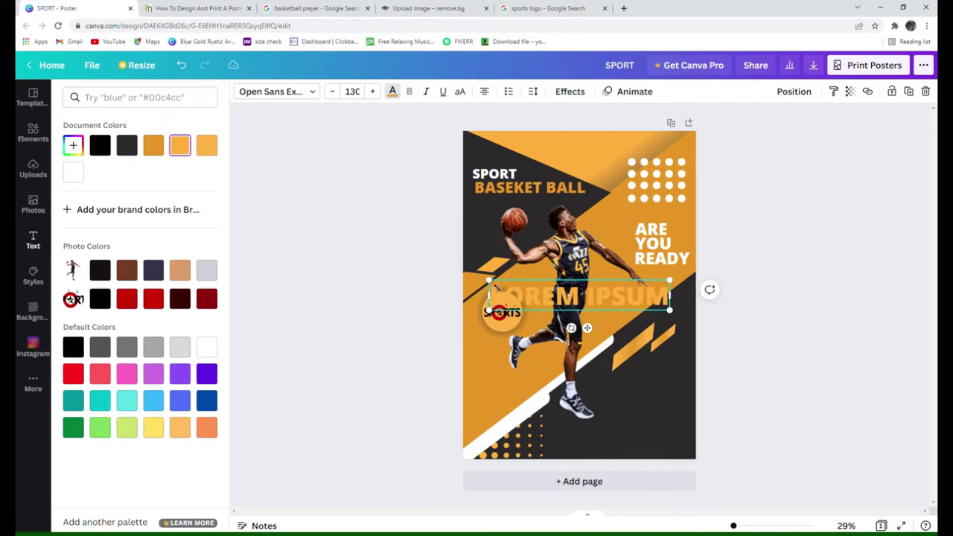
Resize LOREM IPSUM, move it to the lower right, and set its font to Open Sans
drag(493, 281, 605, 301)
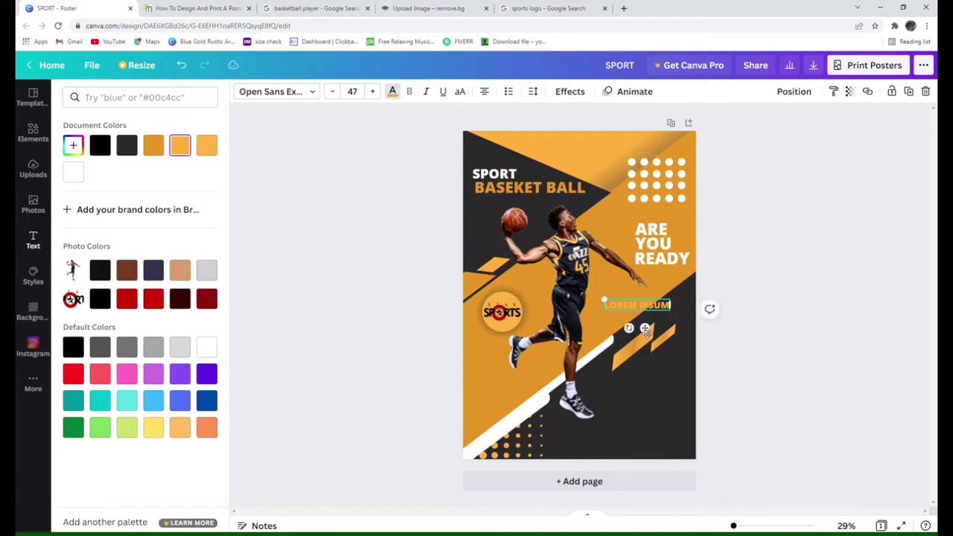
drag(653, 334, 664, 424)
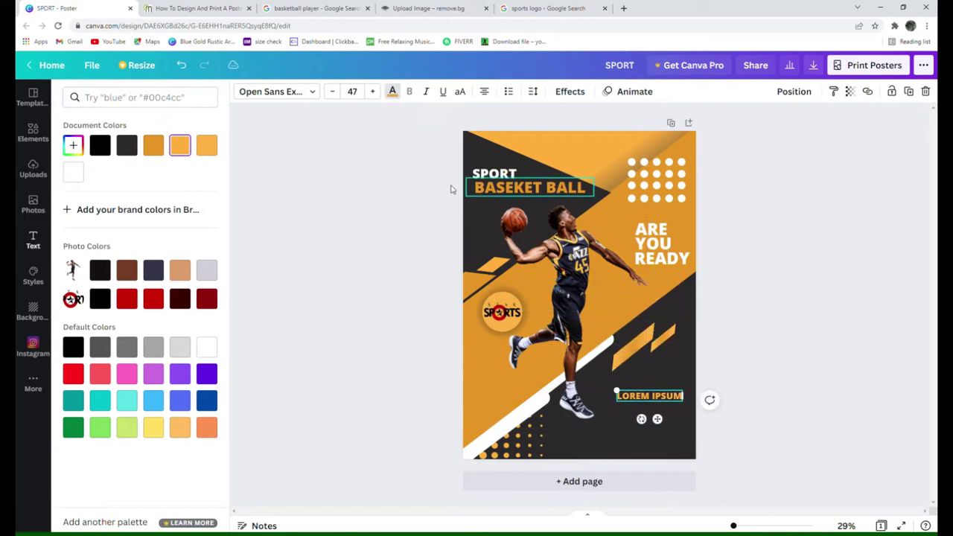
click(319, 97)
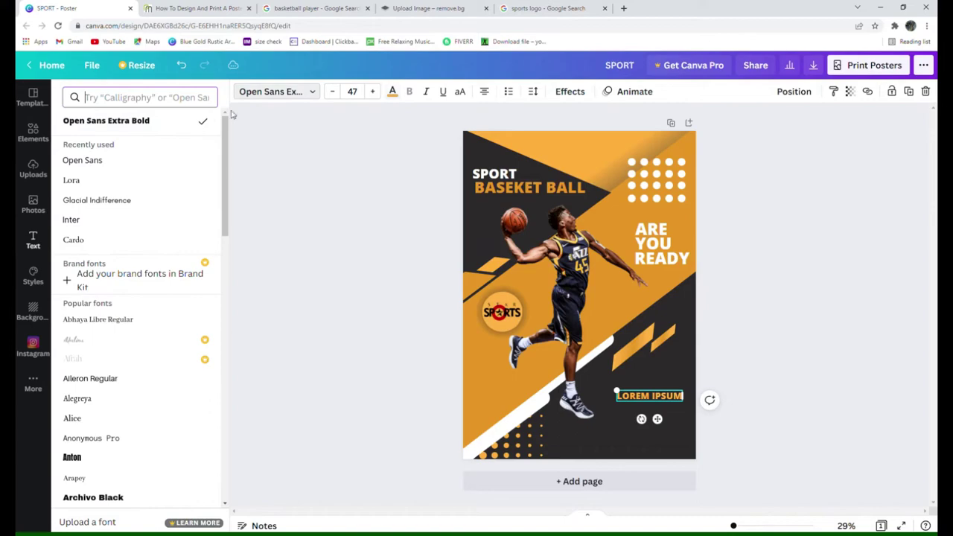
click(116, 186)
click(115, 160)
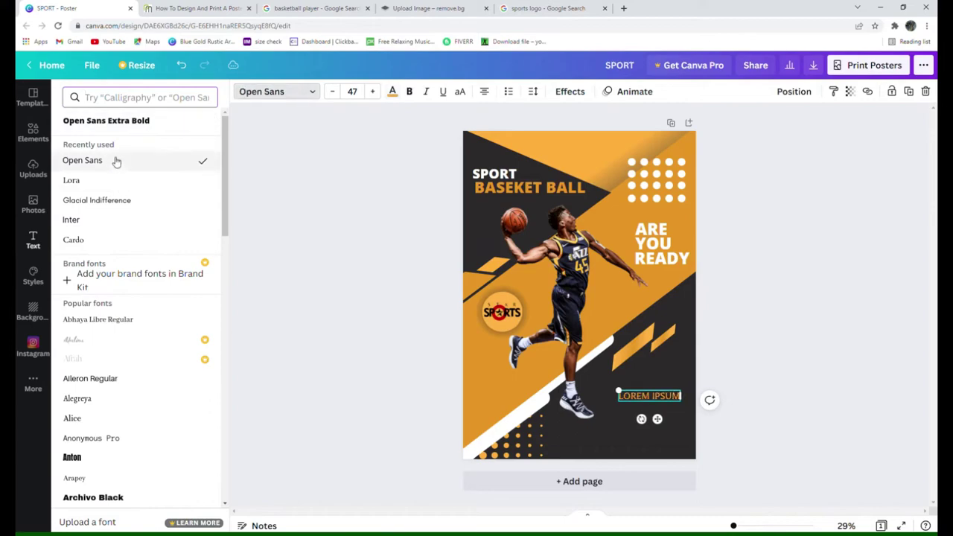
click(409, 91)
Make LOREM IPSUM bold, enlarge it to size 58, and nudge it into alignment
double_click(634, 395)
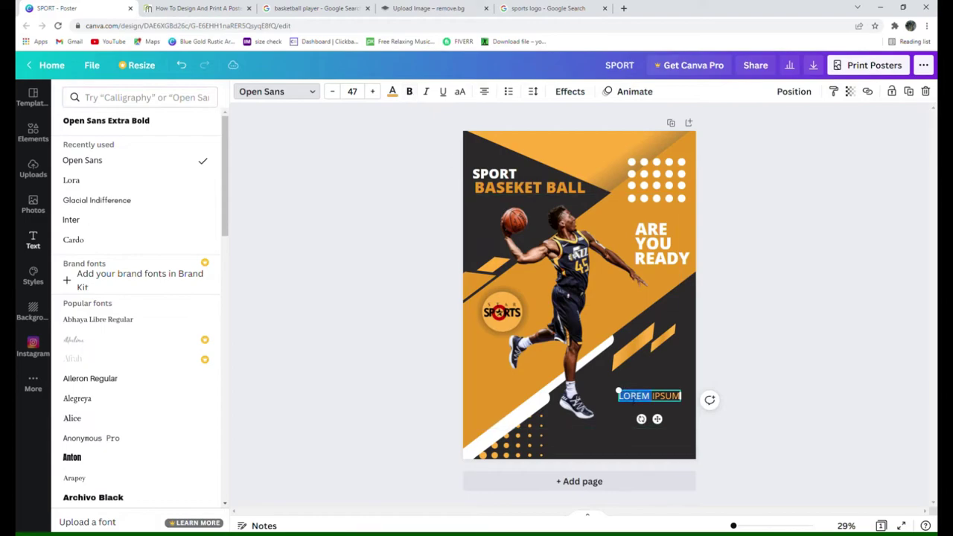
click(687, 402)
drag(682, 396, 617, 396)
key(ctrl+b)
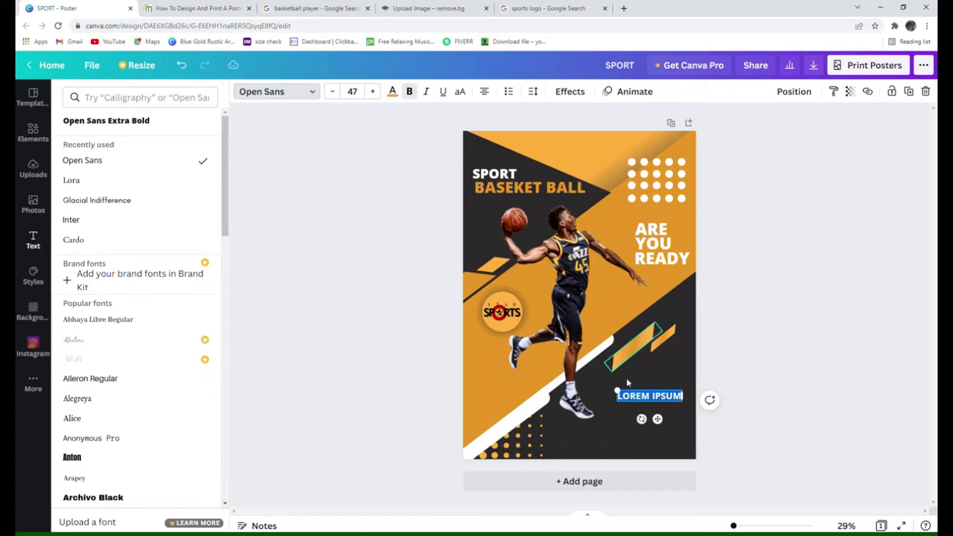
drag(618, 391, 602, 387)
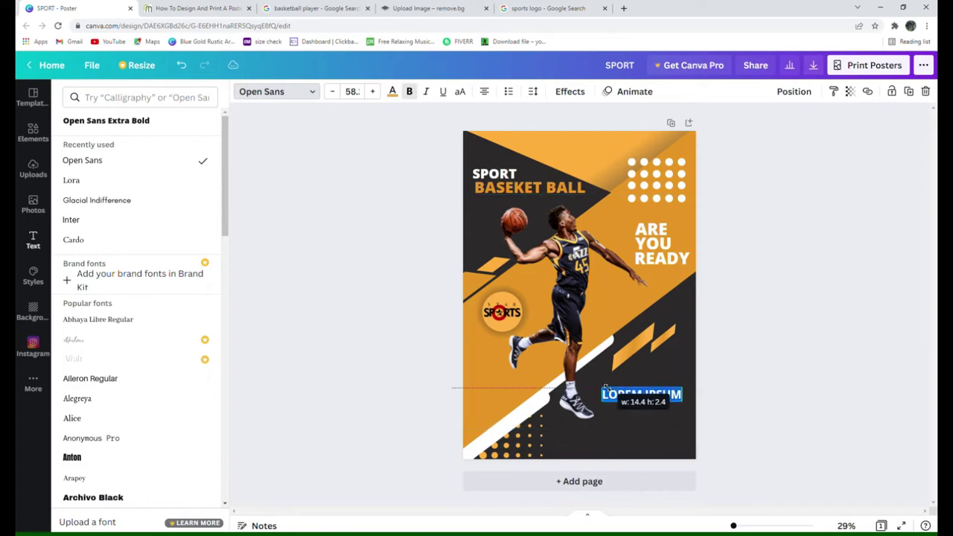
click(745, 392)
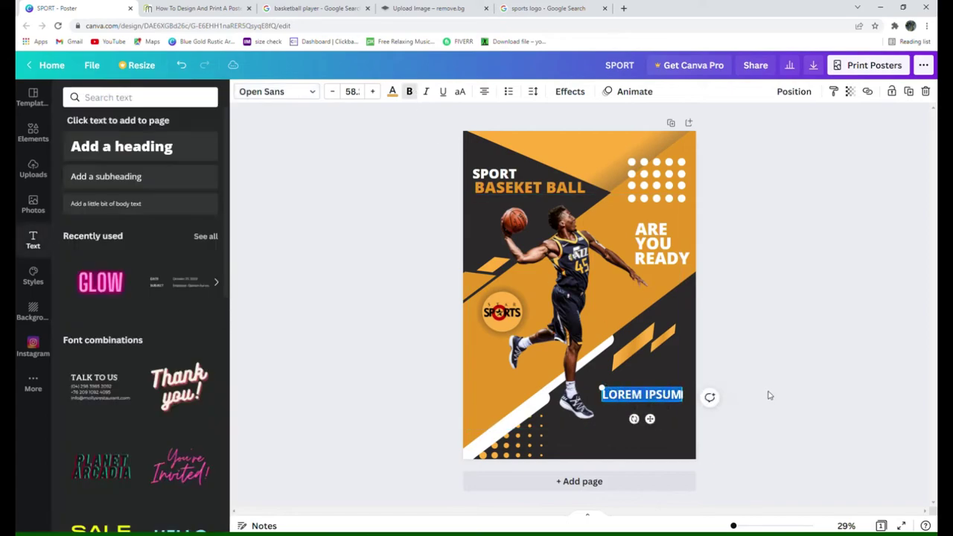
drag(653, 396, 663, 403)
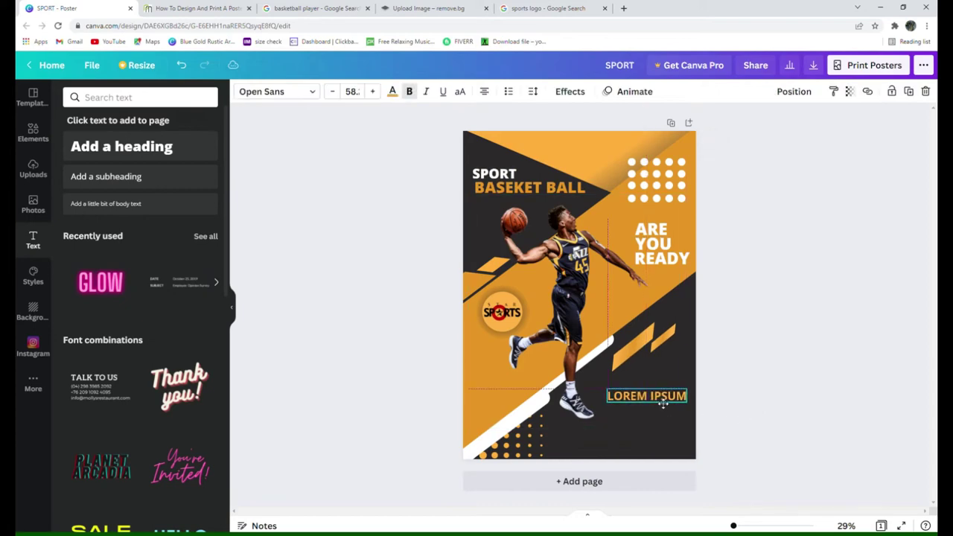
Nudge BASKET BALL, italicise ARE YOU READY instead of SPORT, and add a subheading box
click(515, 193)
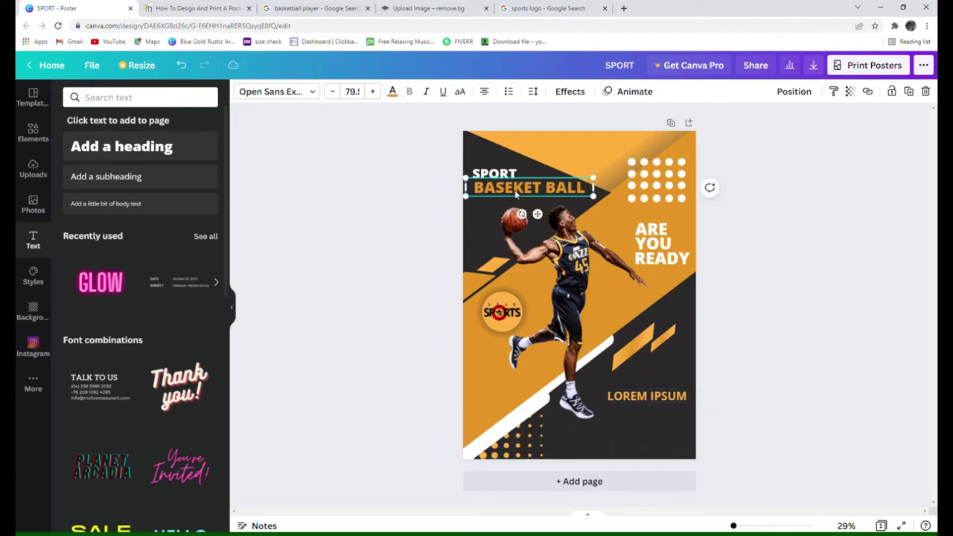
drag(515, 192, 514, 190)
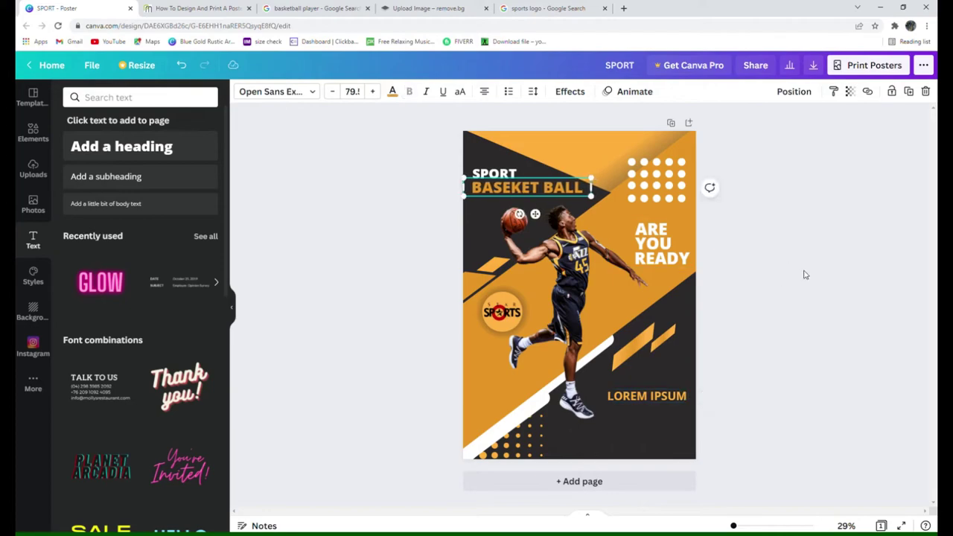
click(494, 173)
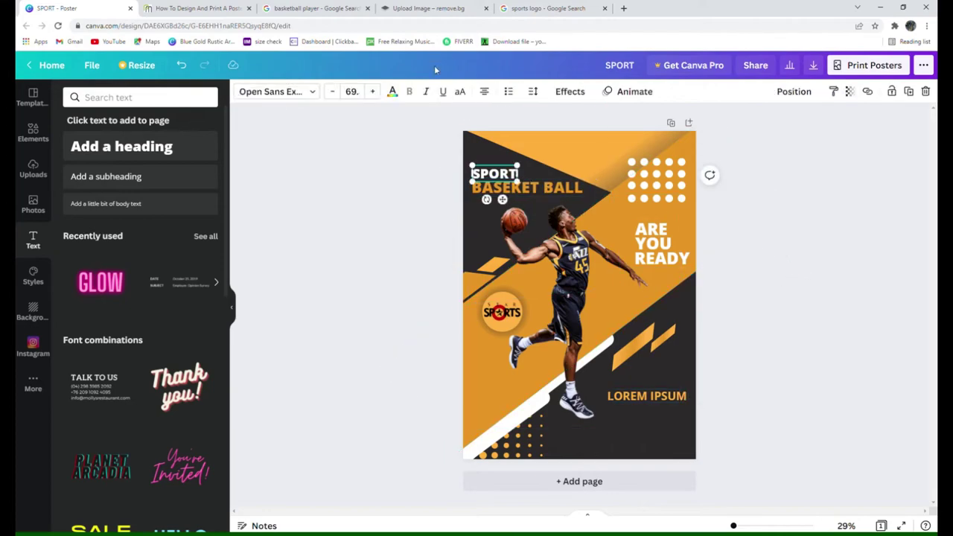
click(426, 92)
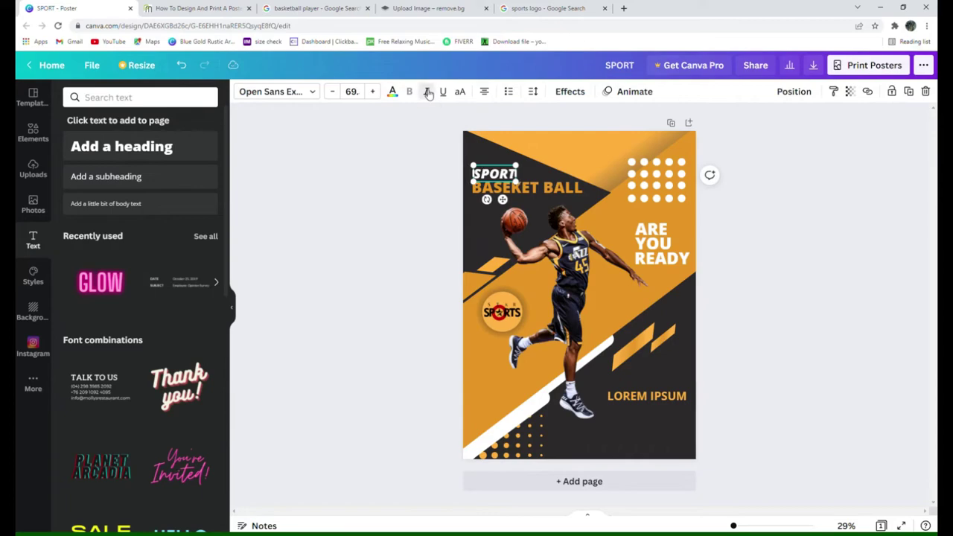
click(428, 92)
click(328, 149)
click(111, 183)
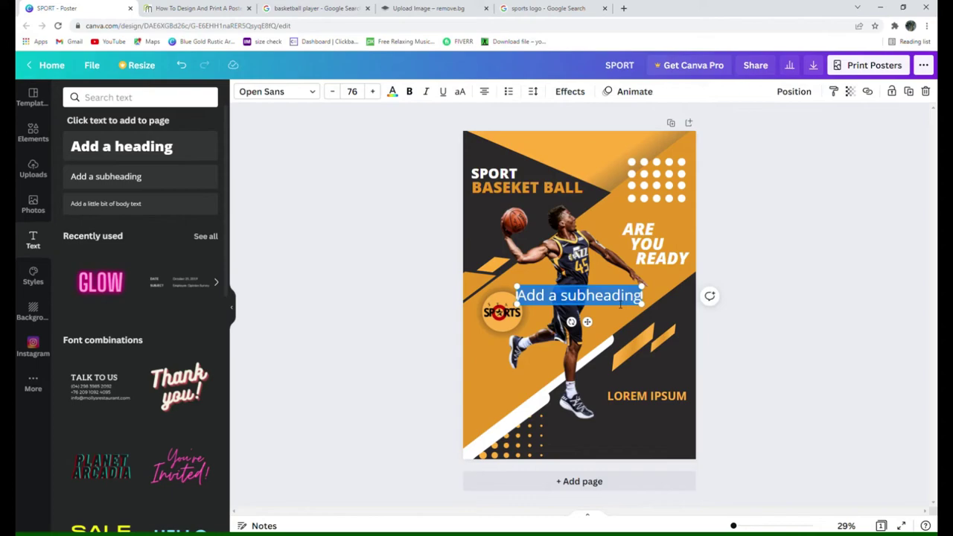
Replace the subheading with lorem ipsum body text and set the website line at bottom right
key(BackSpace)
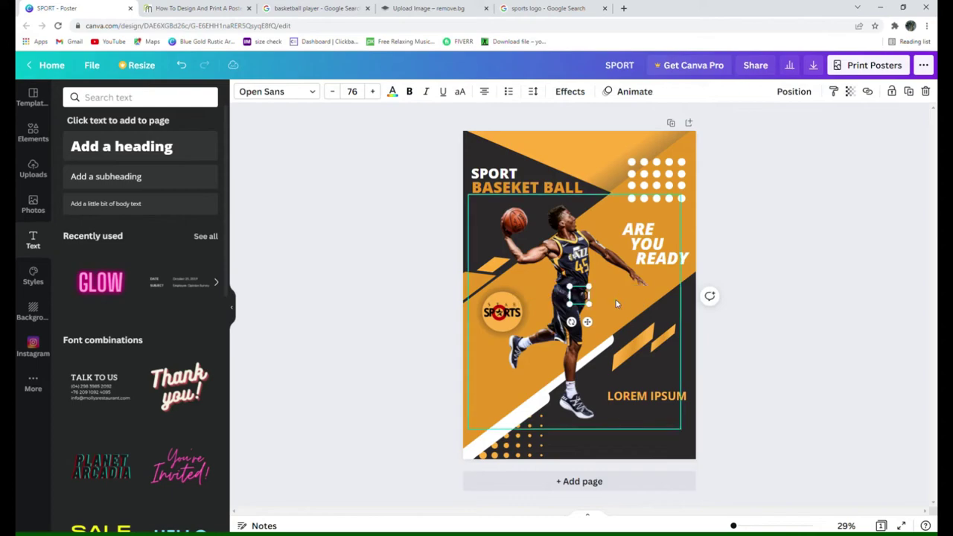
text(REM)
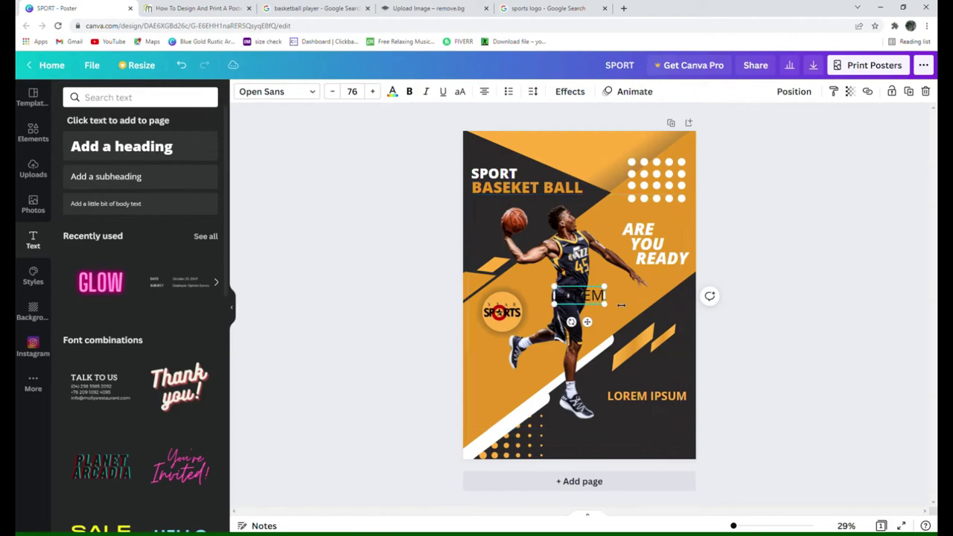
text( I)
text(PSUM)
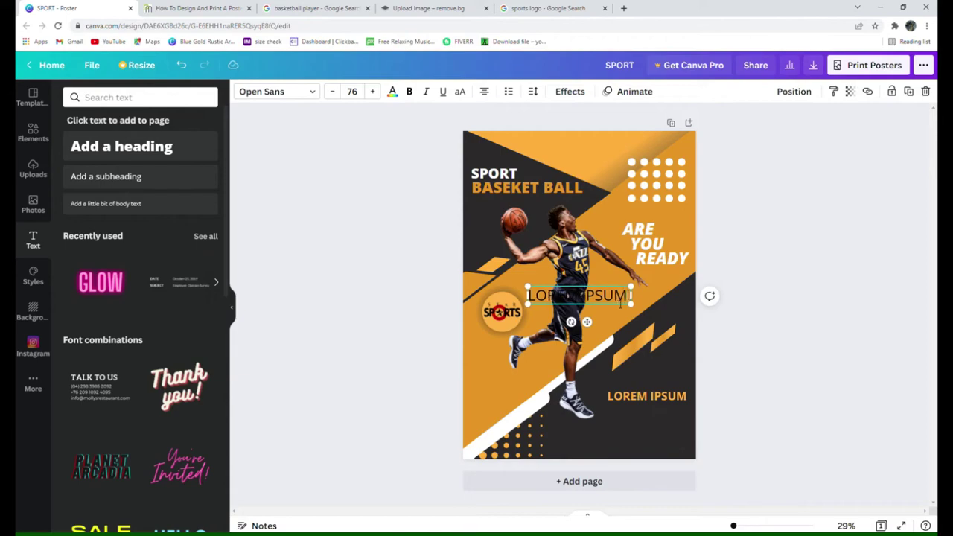
text( DO)
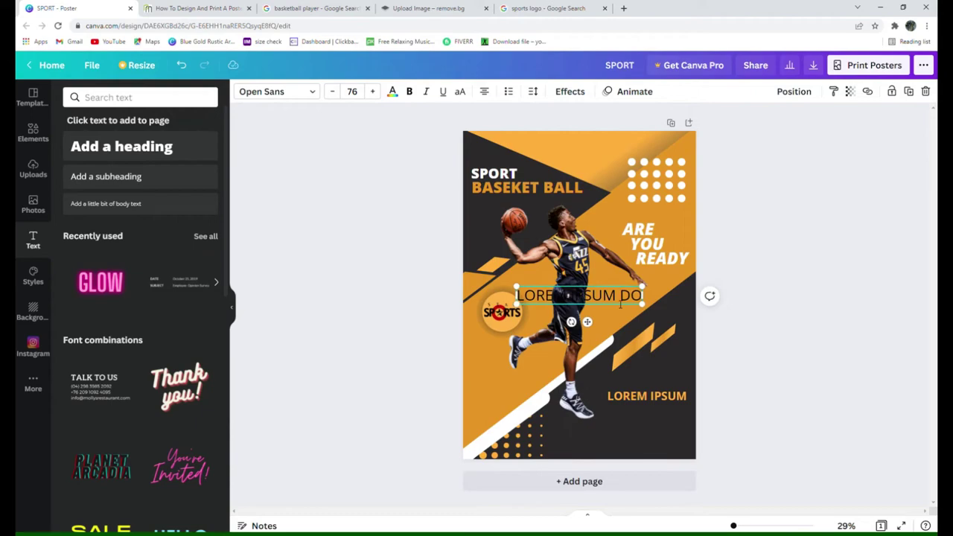
key(BackSpace)
key(BackSpace)
key(BackSpace)
key(BackSpace)
key(BackSpace)
key(BackSpace)
key(BackSpace)
key(BackSpace)
key(BackSpace)
key(BackSpace)
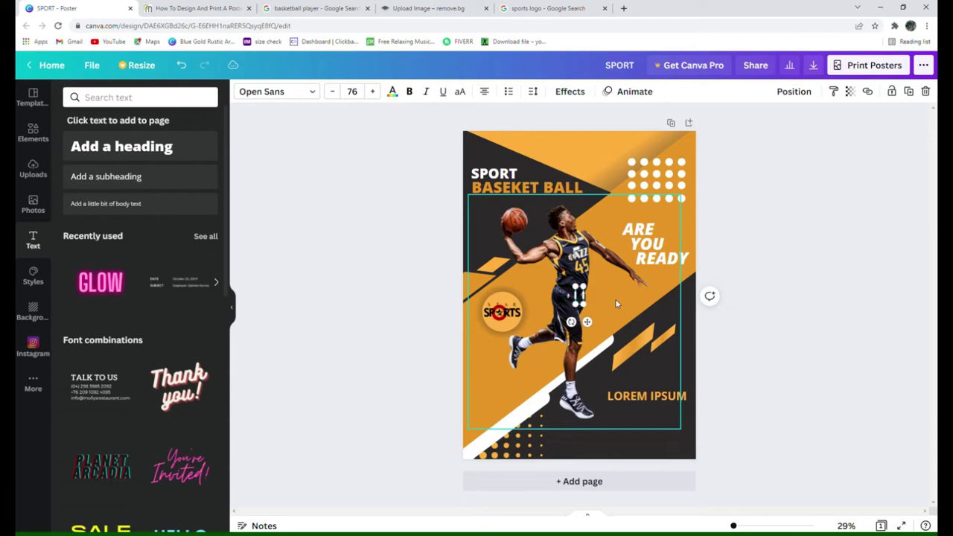
text(Jam)
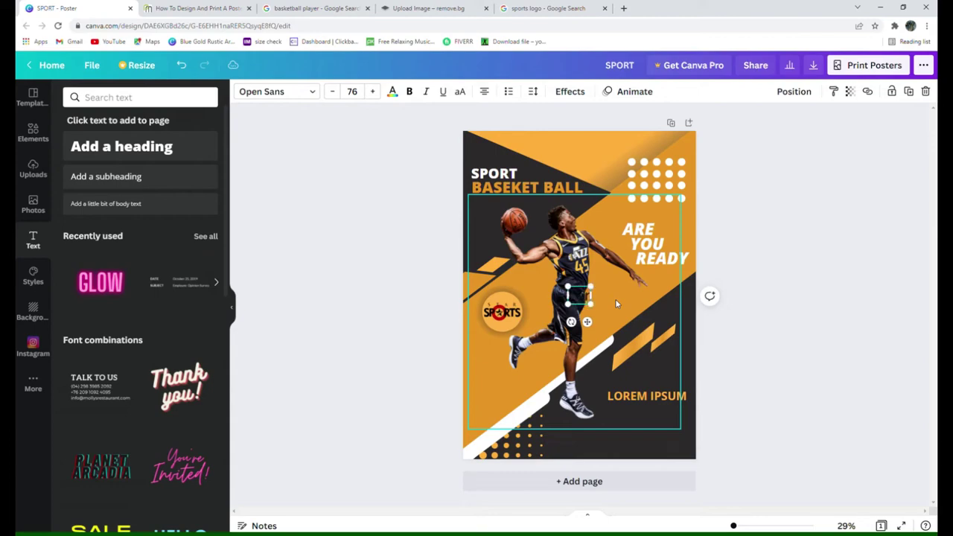
text(i)
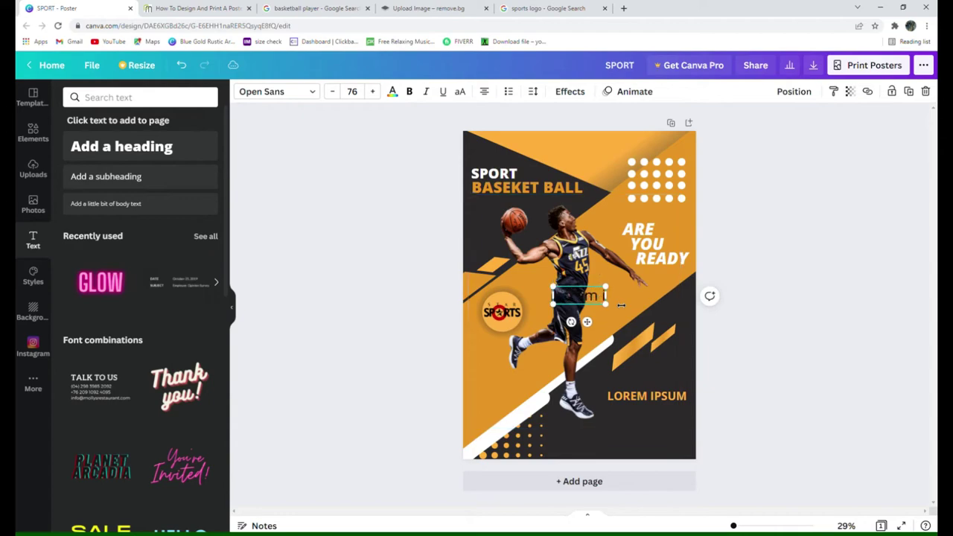
text(psu)
text(m )
text(do)
text(lor sit amet, consectetuer)
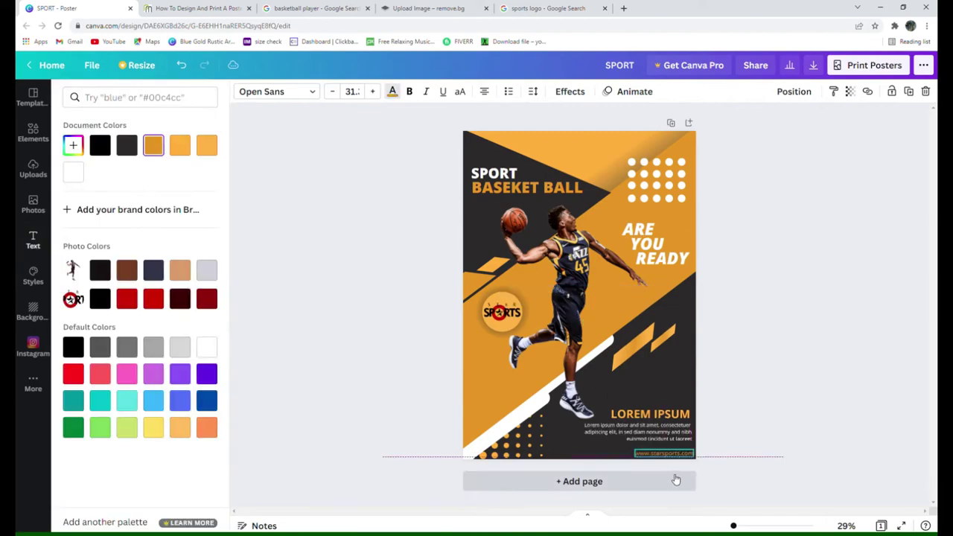
drag(675, 480, 699, 462)
click(741, 434)
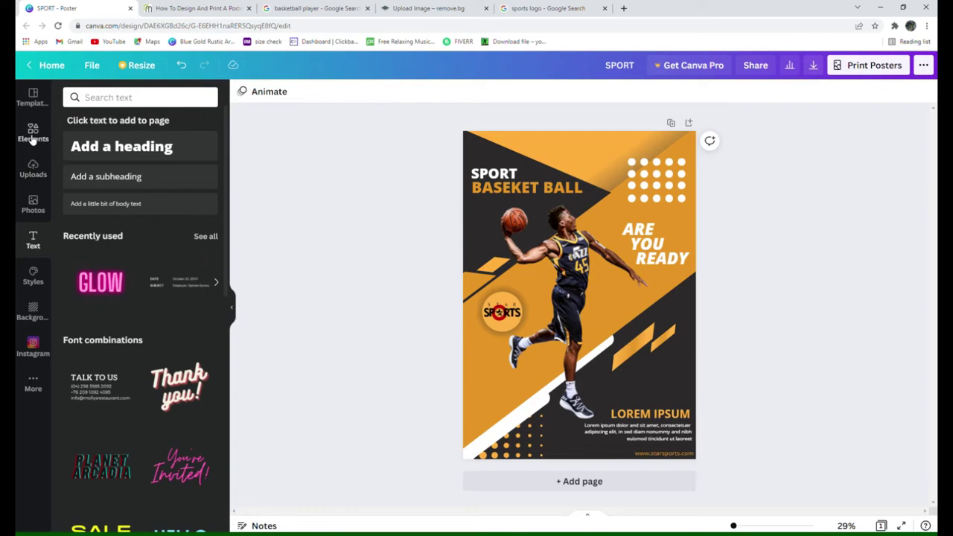
Search the elements library for 'social media' and scroll through the icon results
click(31, 132)
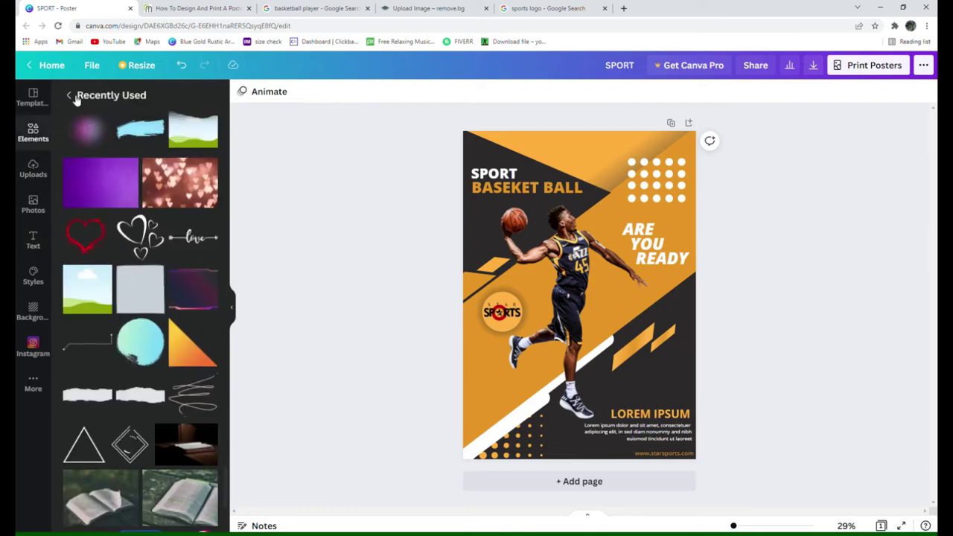
click(70, 95)
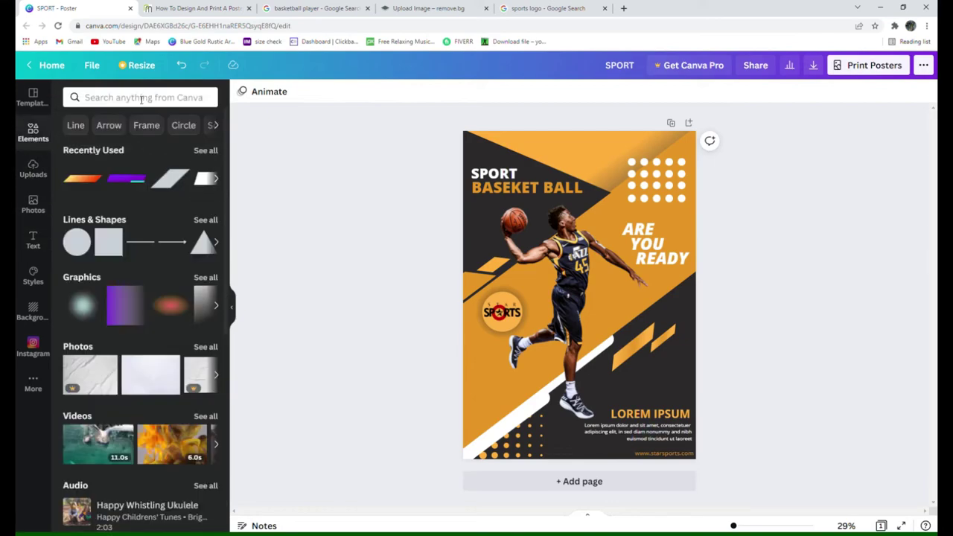
click(141, 99)
text(so)
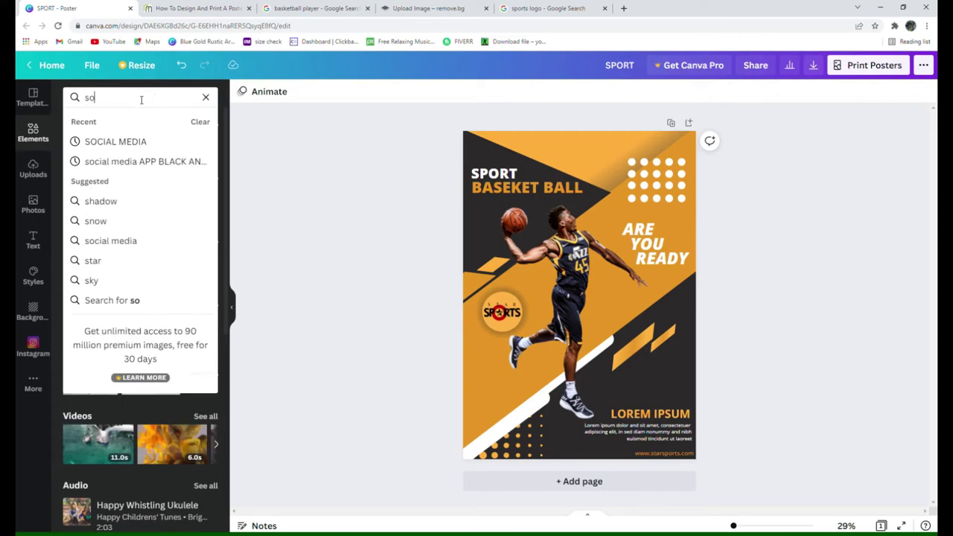
text(cial medi)
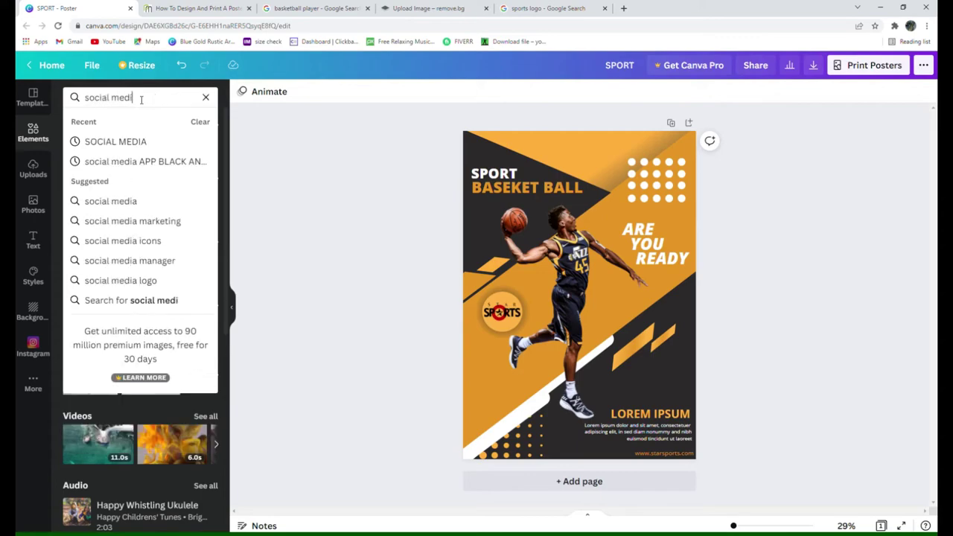
text(a)
key(Return)
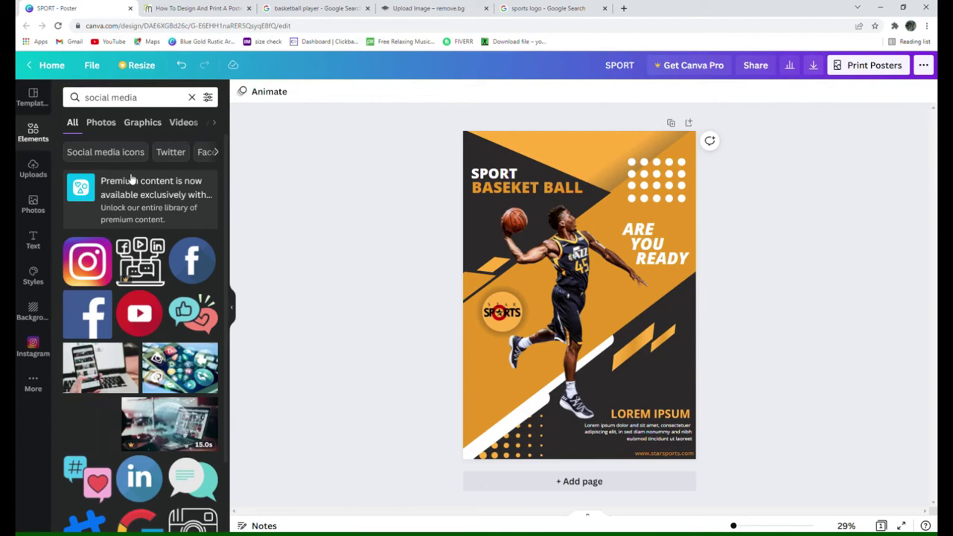
scroll(152, 224, down, 2)
scroll(152, 229, down, 3)
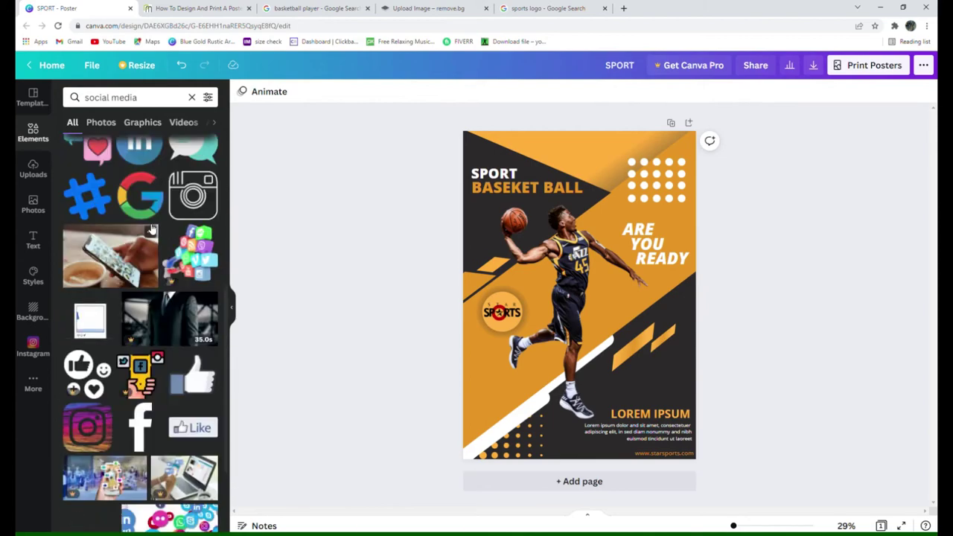
scroll(151, 230, down, 2)
scroll(152, 230, down, 3)
scroll(152, 230, down, 1)
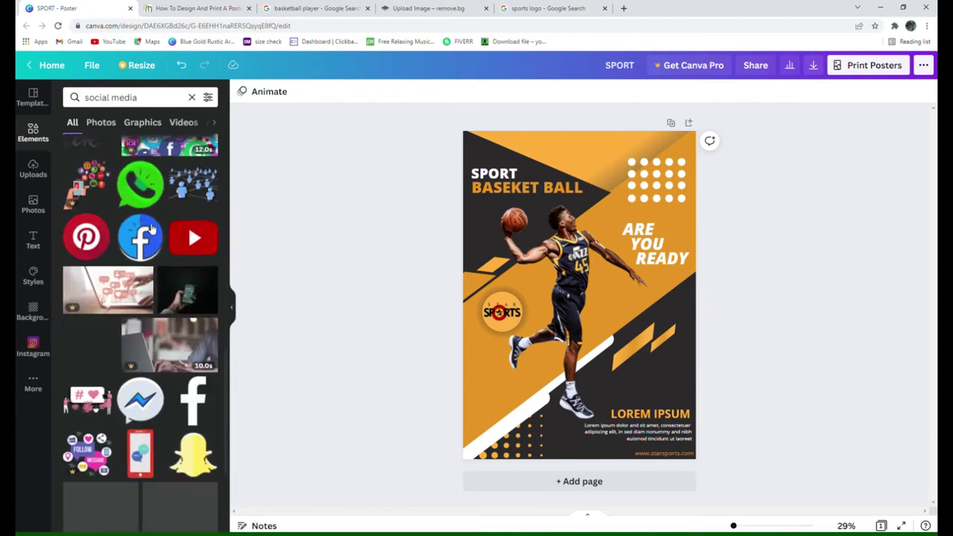
scroll(152, 230, down, 3)
scroll(149, 229, down, 3)
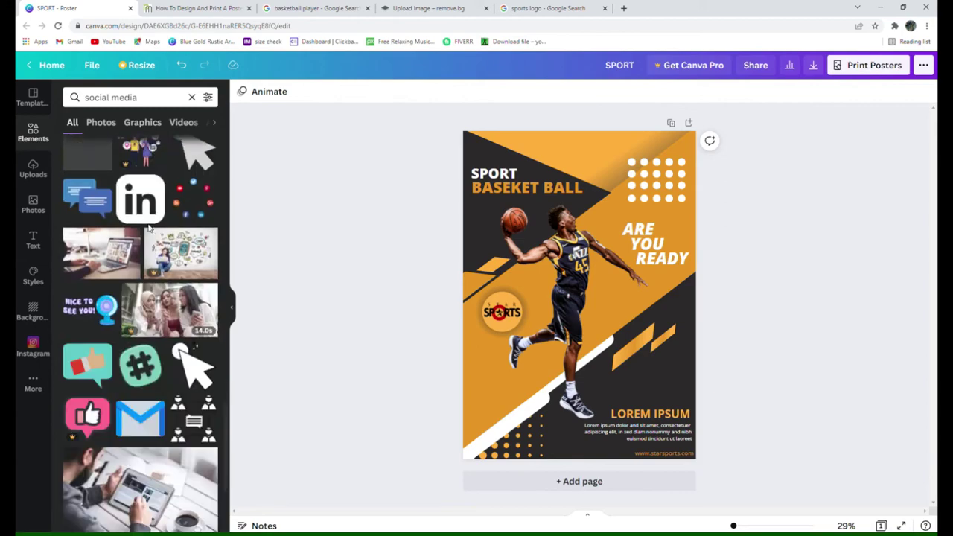
scroll(151, 229, down, 3)
scroll(152, 229, down, 3)
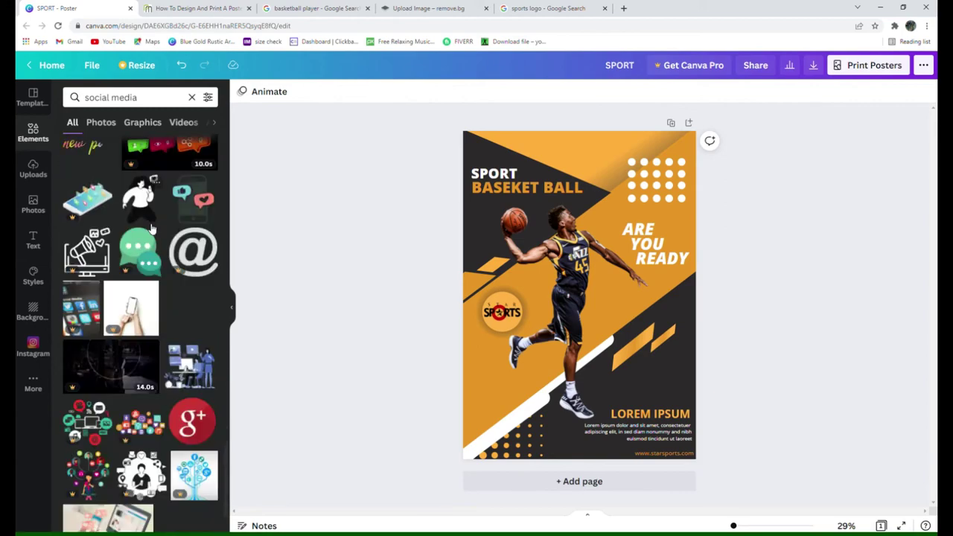
scroll(151, 230, down, 3)
scroll(152, 230, down, 3)
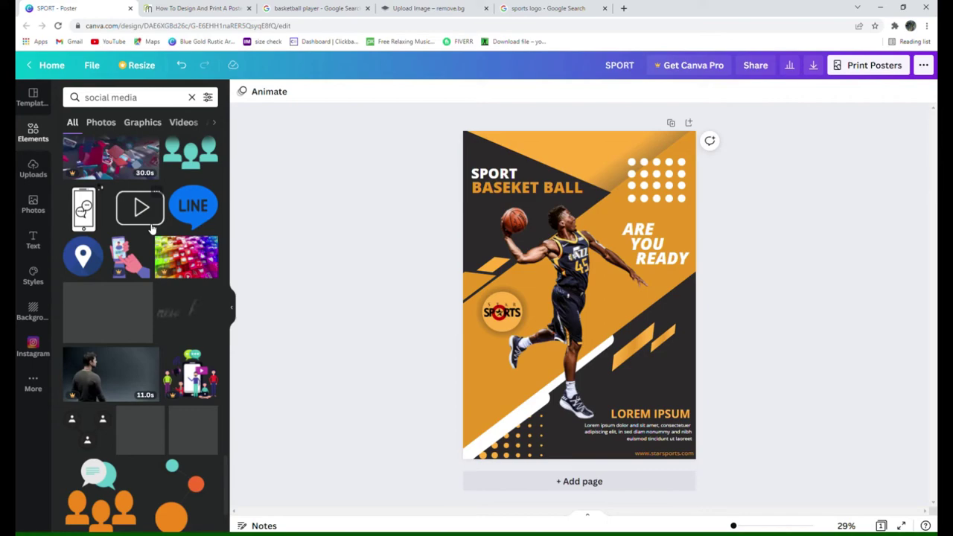
Add the play-button icon, browse its recommended matching icons, then delete it
click(148, 224)
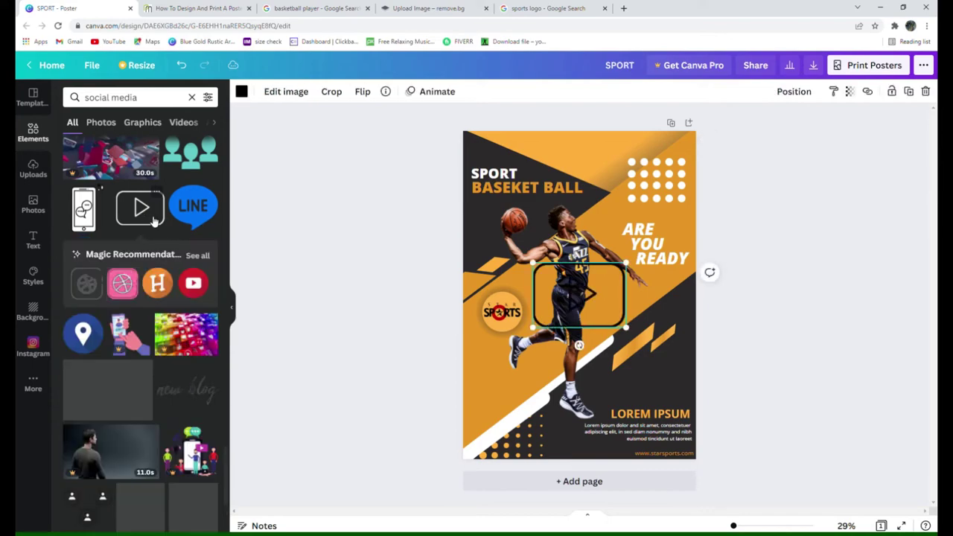
click(197, 255)
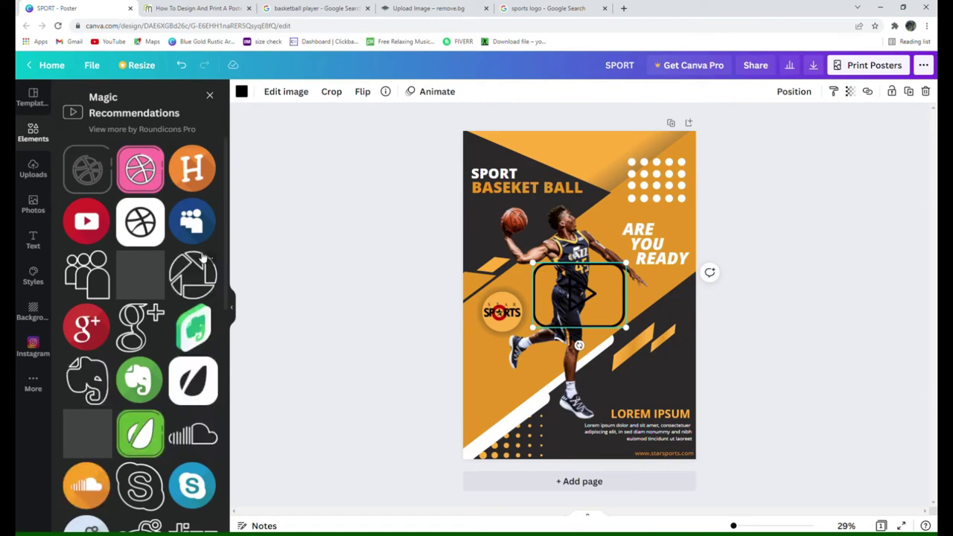
scroll(203, 258, down, 3)
scroll(202, 258, down, 3)
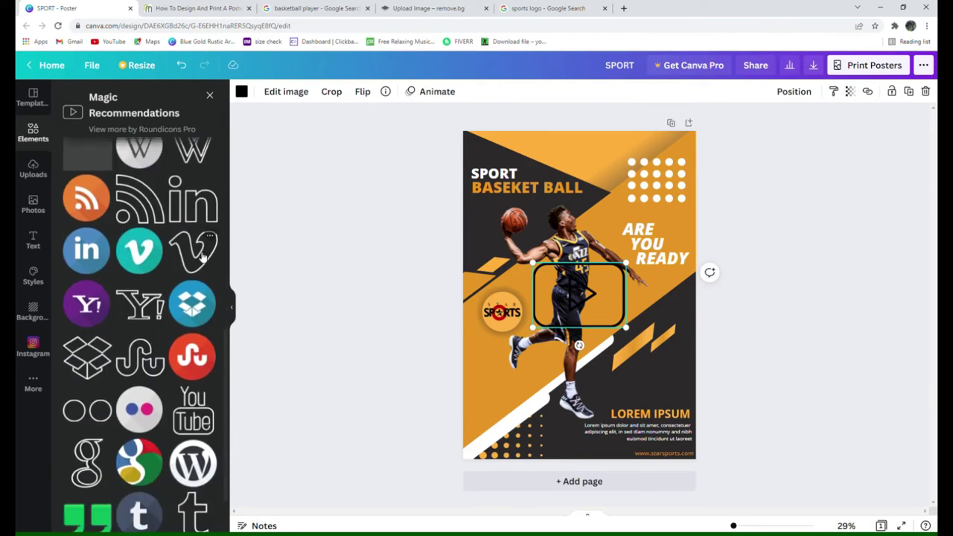
scroll(203, 258, down, 1)
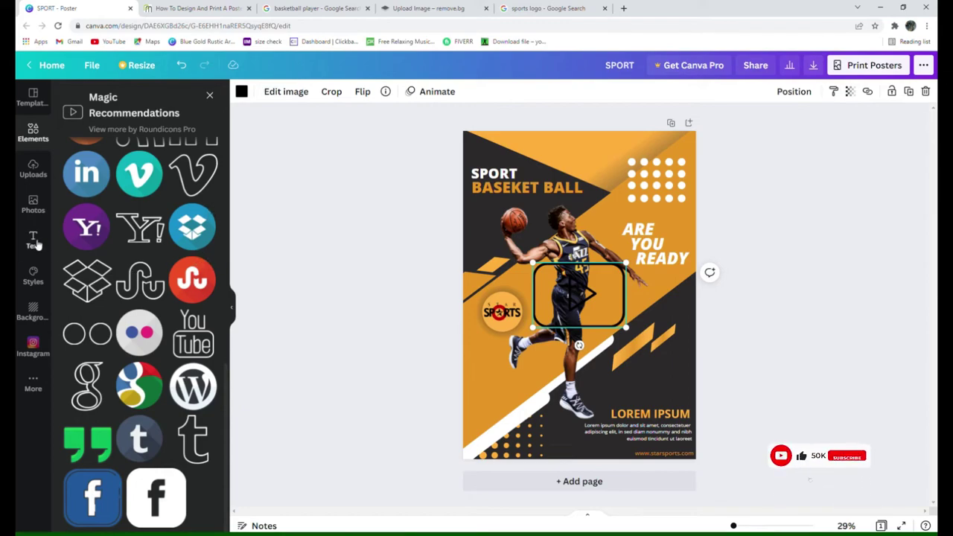
click(211, 97)
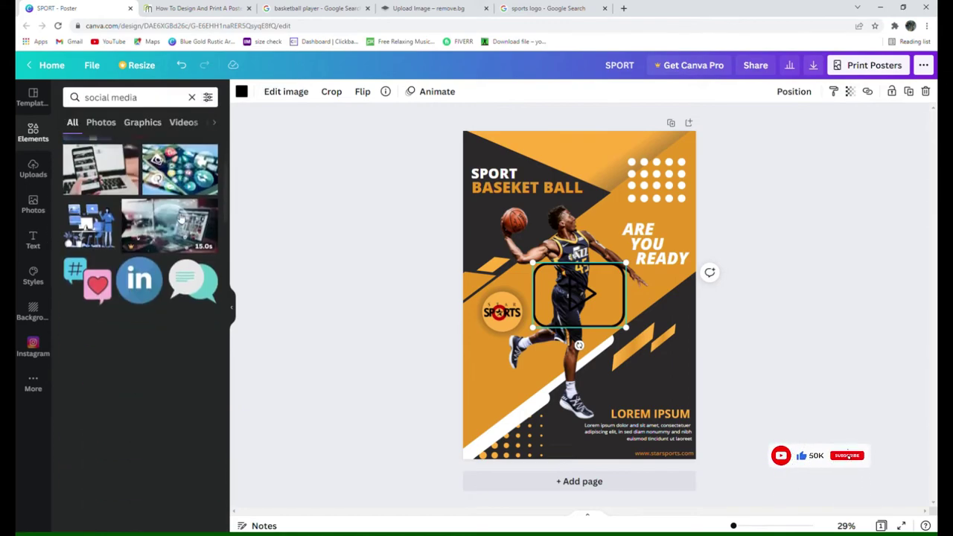
drag(138, 98, 59, 109)
key(Delete)
scroll(152, 229, down, 5)
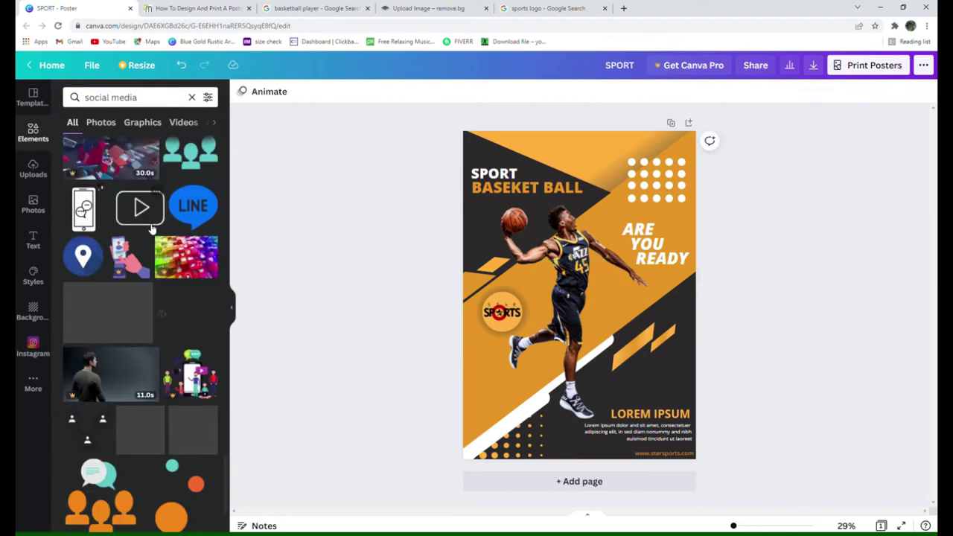
Re-add the play-button icon and review all its recommended matches before closing the list
click(147, 221)
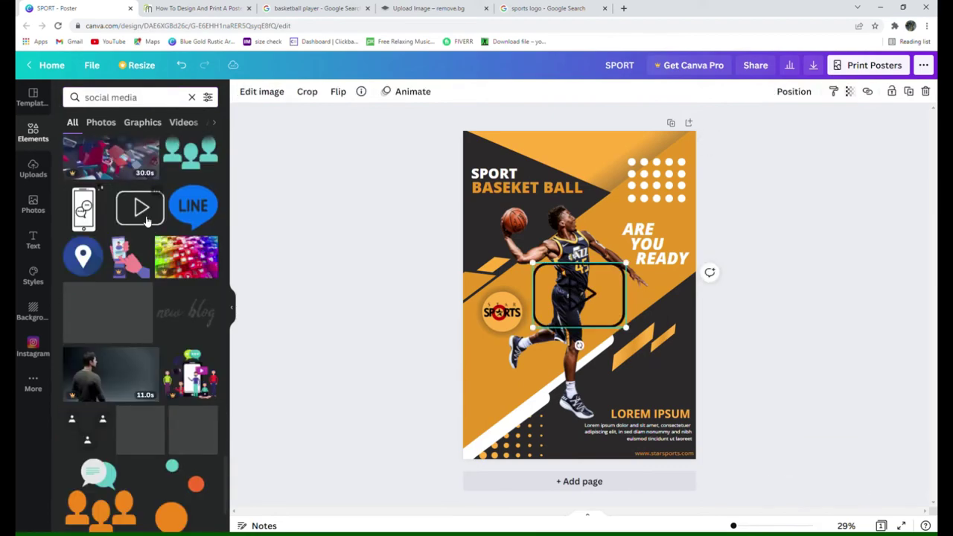
click(197, 255)
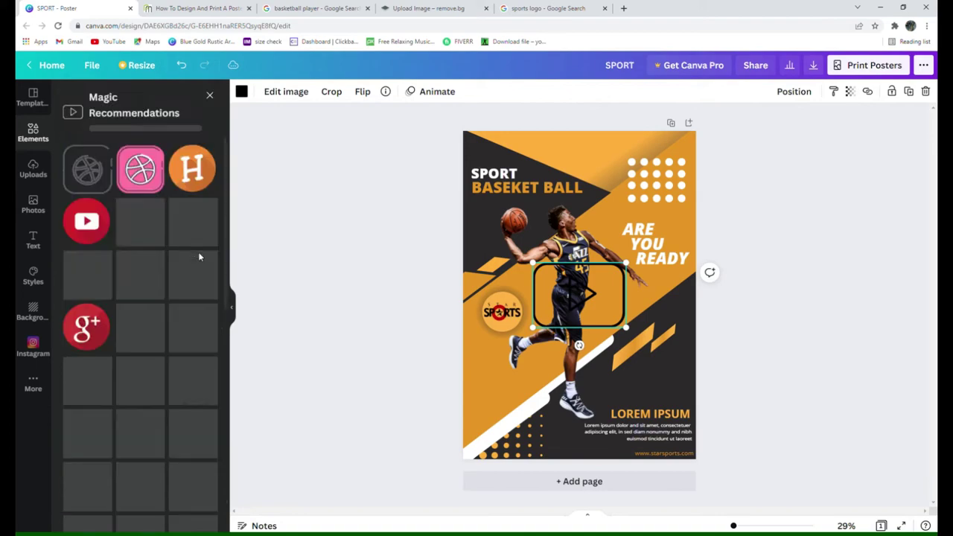
scroll(202, 257, down, 3)
scroll(203, 257, down, 2)
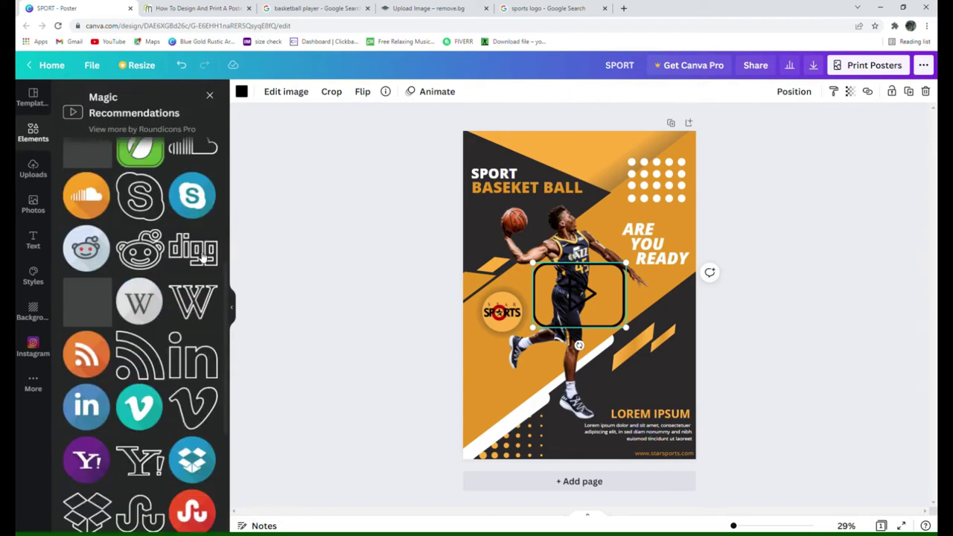
scroll(203, 257, down, 3)
scroll(202, 257, down, 1)
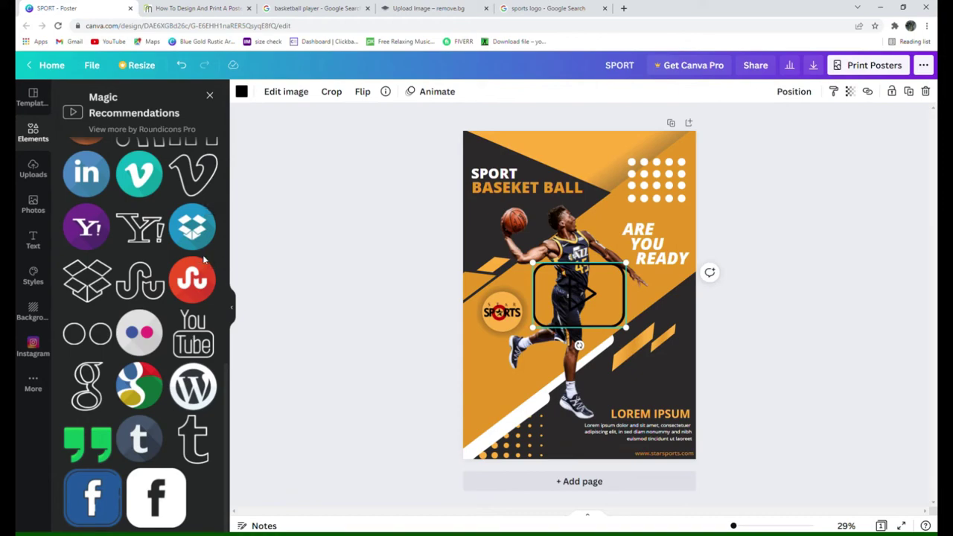
click(212, 98)
Search elements for 'instagram logo' via the 'insta' suggestion and scroll the results
click(112, 97)
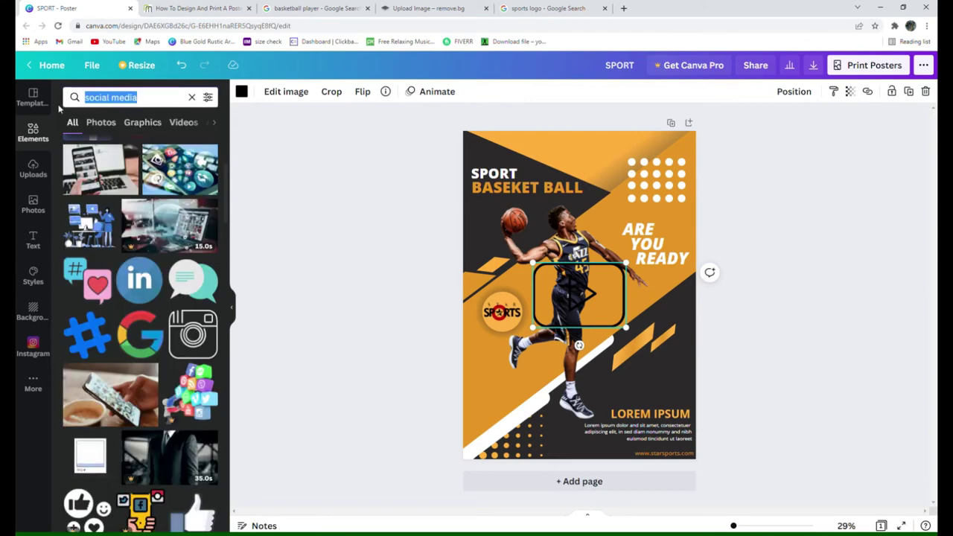
text(=ins)
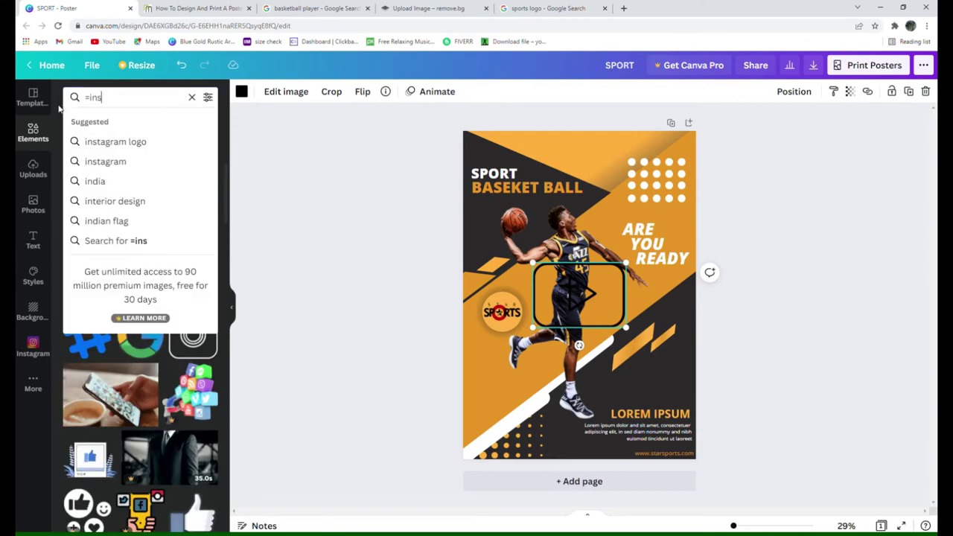
text(ta)
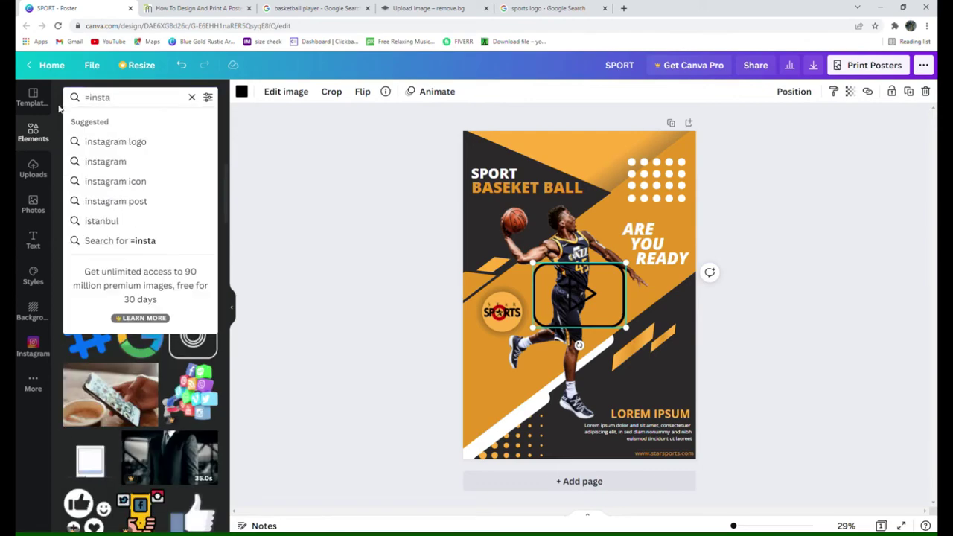
key(Down)
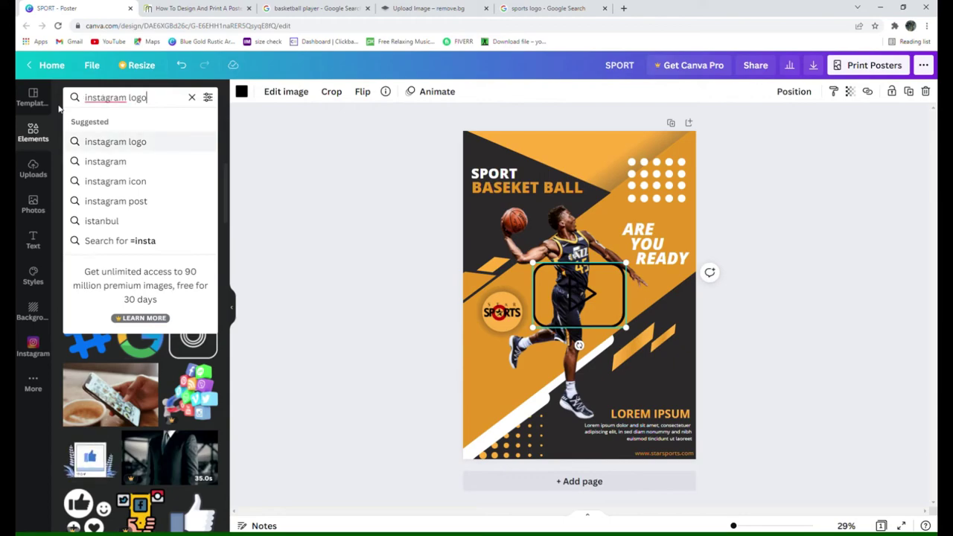
key(Return)
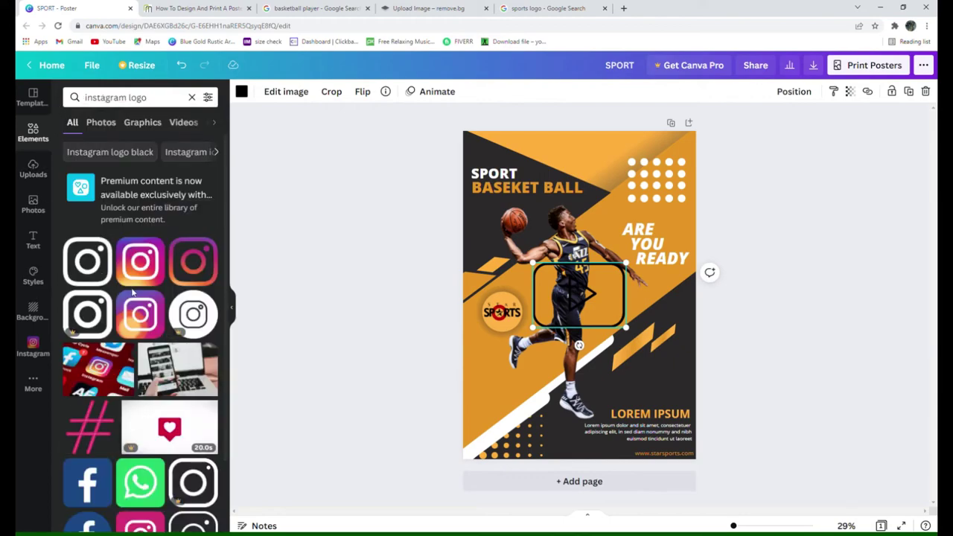
scroll(136, 297, down, 2)
scroll(137, 296, down, 3)
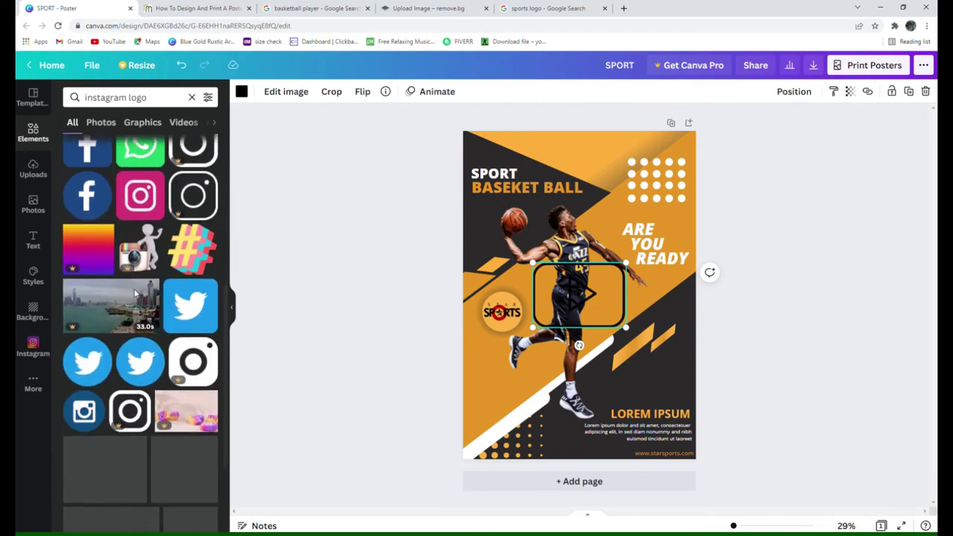
scroll(137, 296, down, 3)
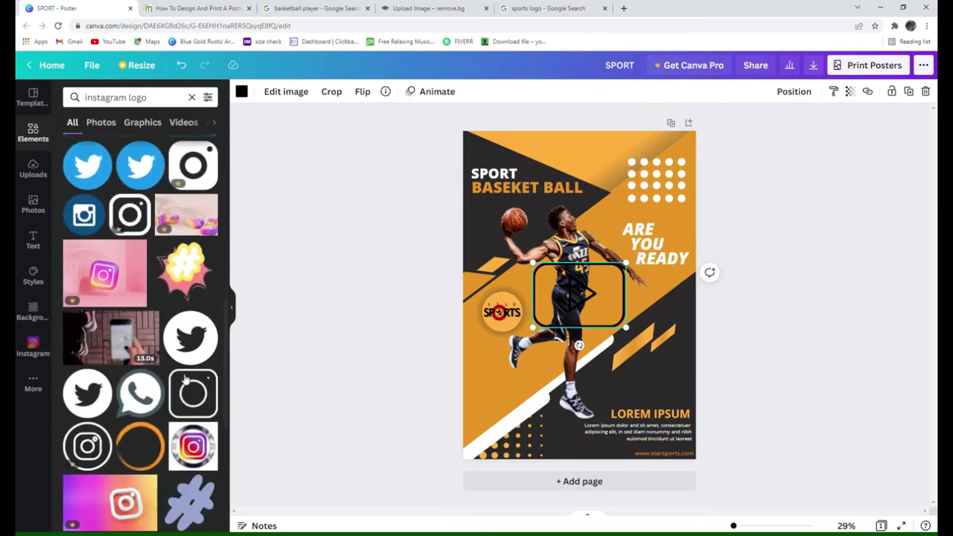
Add an Instagram outline icon, make the play icon white, and shrink Instagram beside the website line
click(194, 394)
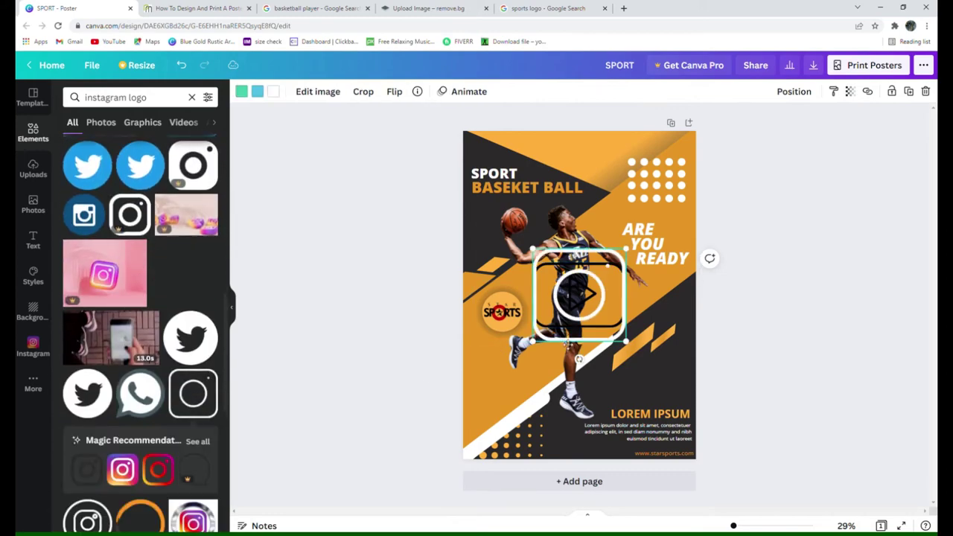
drag(555, 298, 572, 393)
click(560, 292)
click(242, 91)
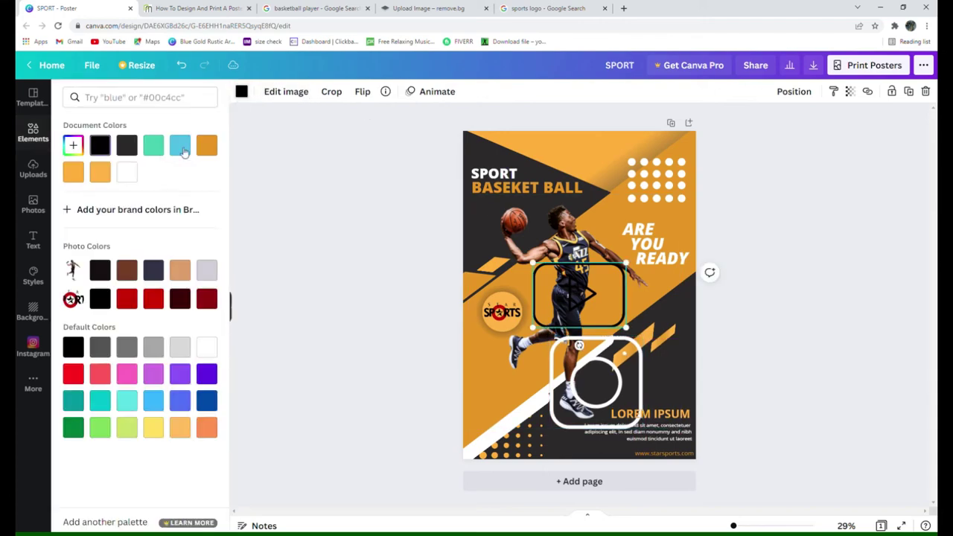
click(134, 173)
click(559, 350)
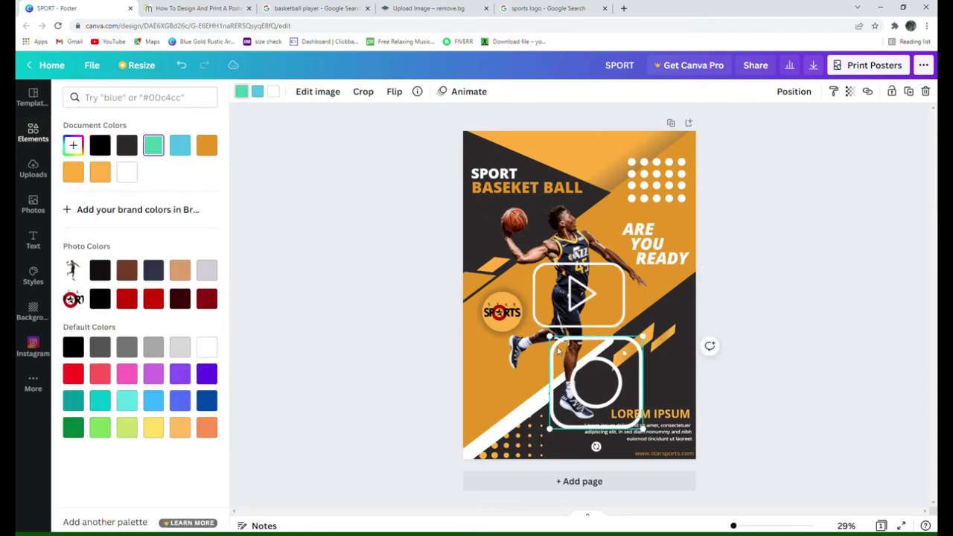
drag(552, 340, 648, 422)
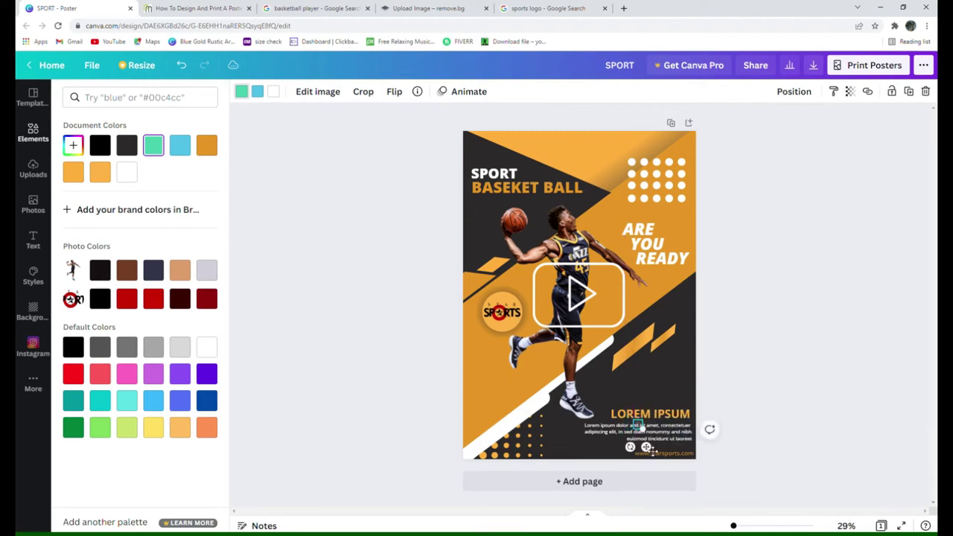
drag(648, 448, 696, 472)
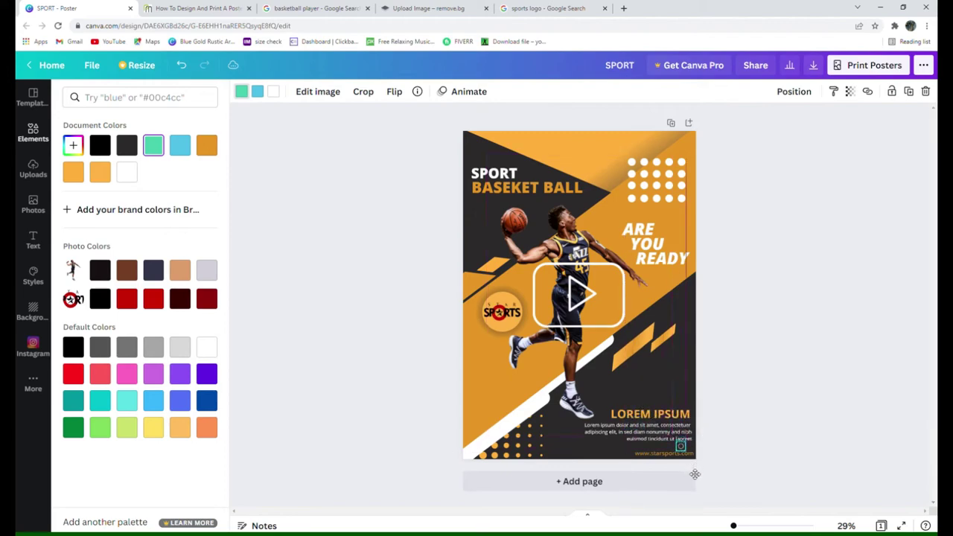
Re-add the Instagram outline icon and shrink it and the play icon to tiny size
click(536, 272)
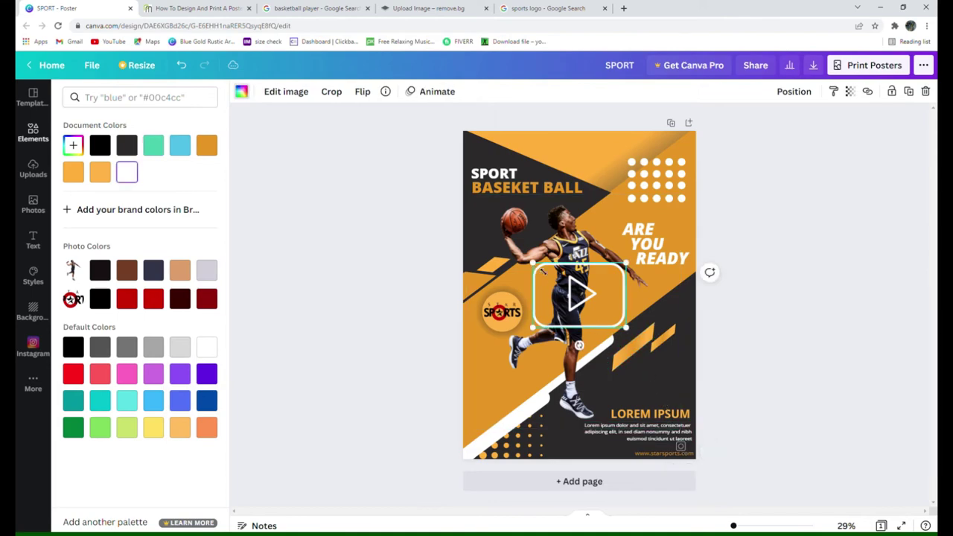
click(33, 134)
scroll(137, 294, down, 3)
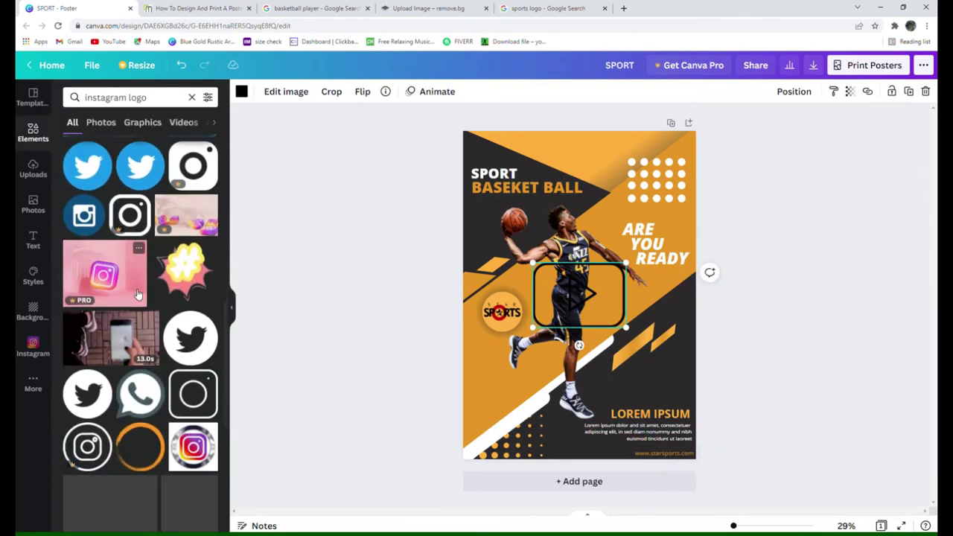
click(193, 393)
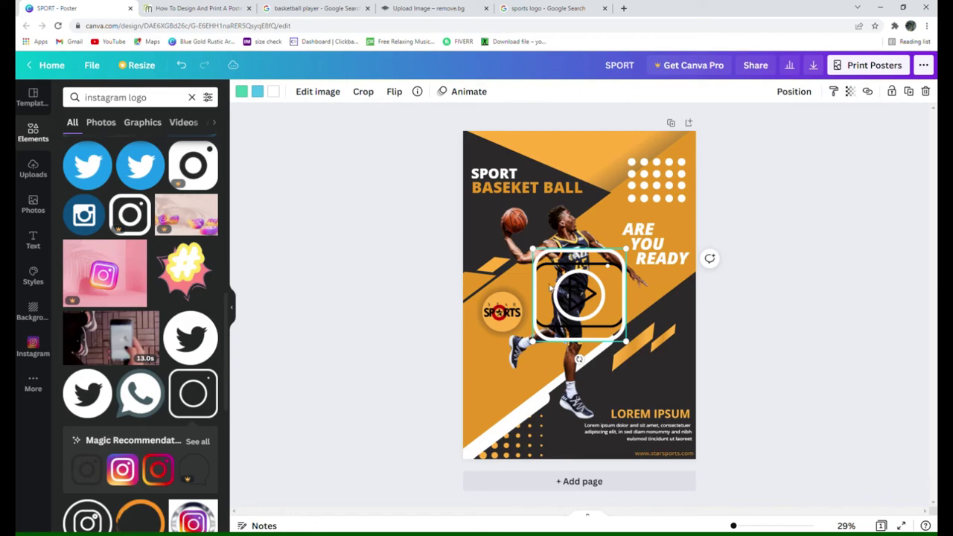
drag(550, 286, 566, 376)
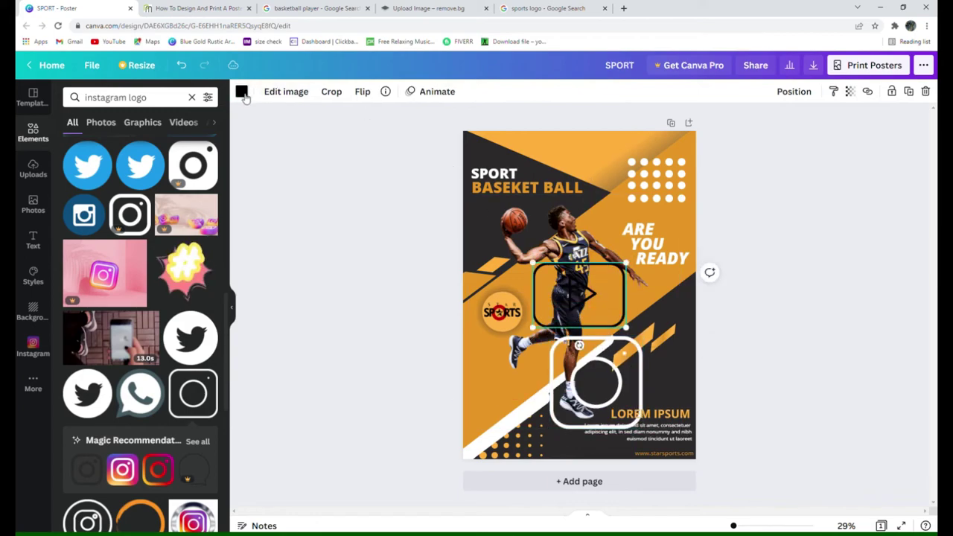
click(241, 91)
click(570, 370)
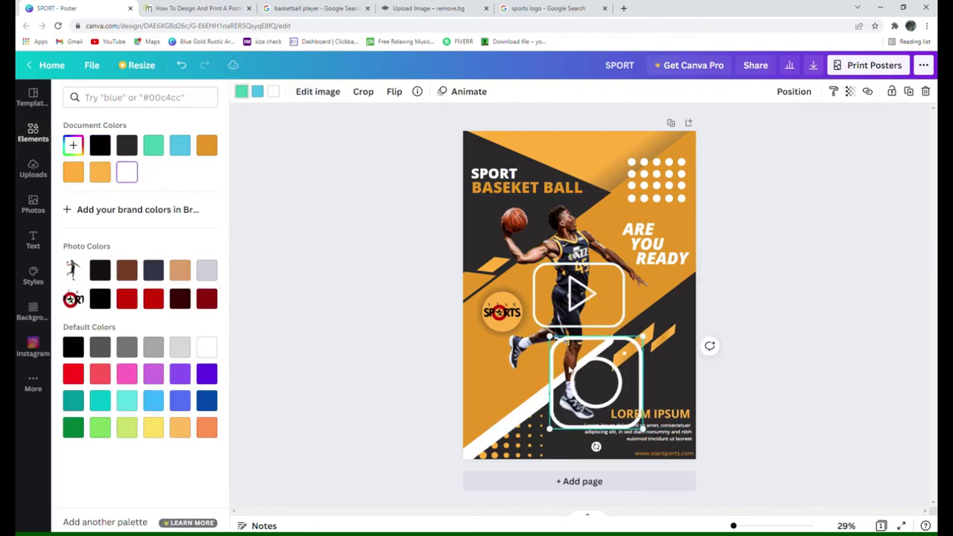
mouse_move(551, 341)
mouse_down()
mouse_move(643, 409)
mouse_move(695, 469)
mouse_up()
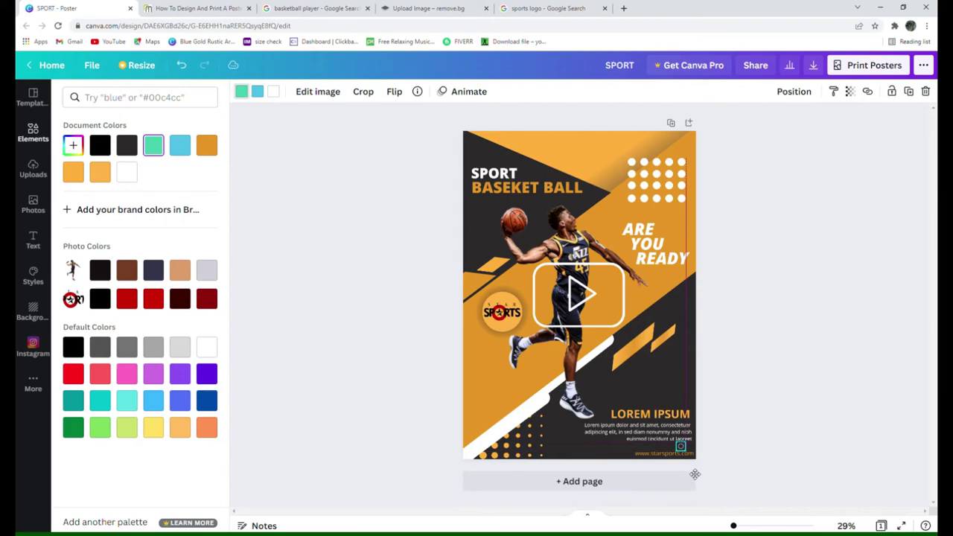
click(578, 294)
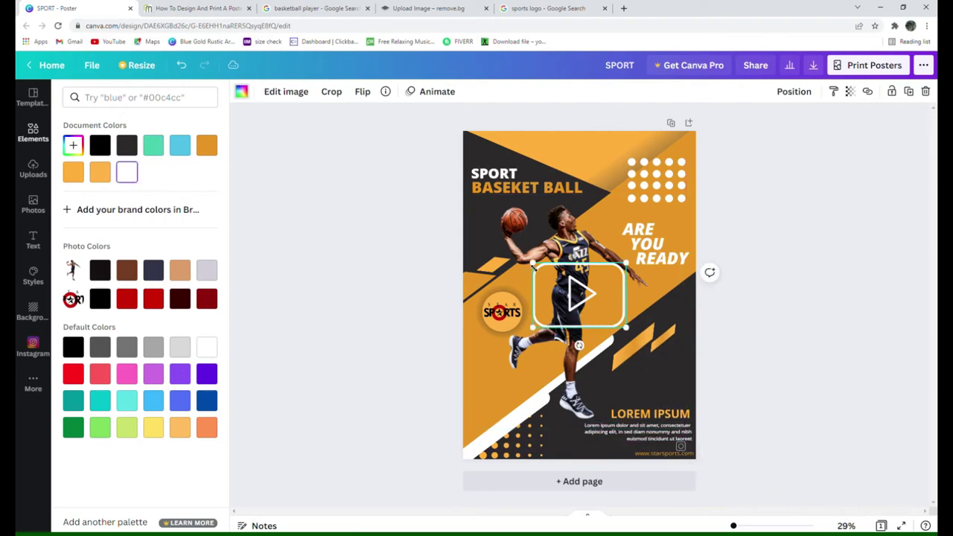
mouse_move(534, 264)
mouse_down()
mouse_move(621, 323)
mouse_move(663, 457)
mouse_move(667, 447)
mouse_up()
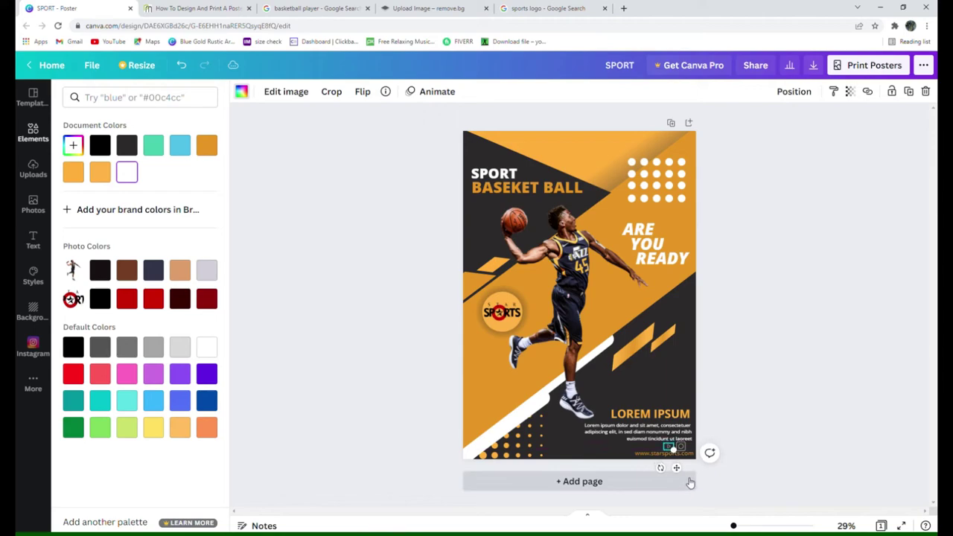
Check the LOREM IPSUM heading and small body text at the lower right
click(775, 449)
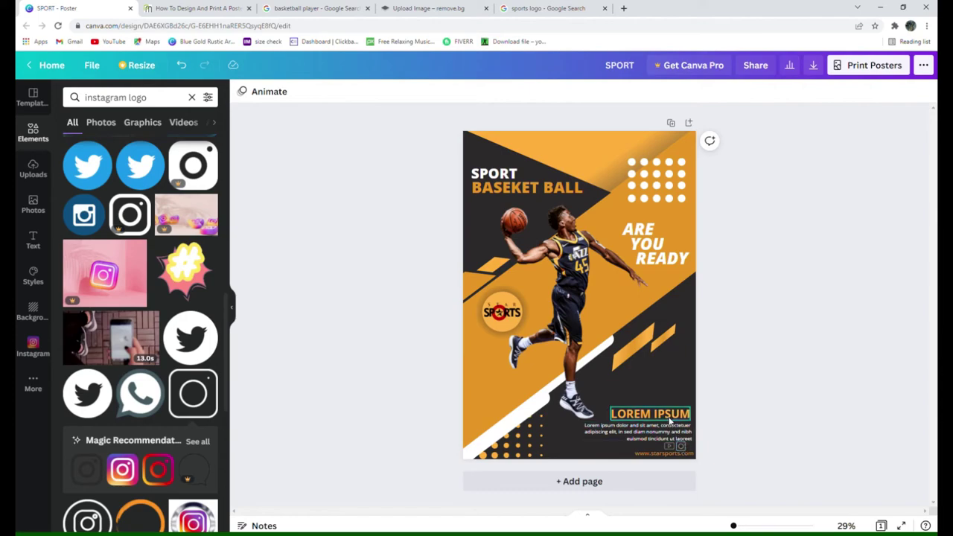
click(660, 435)
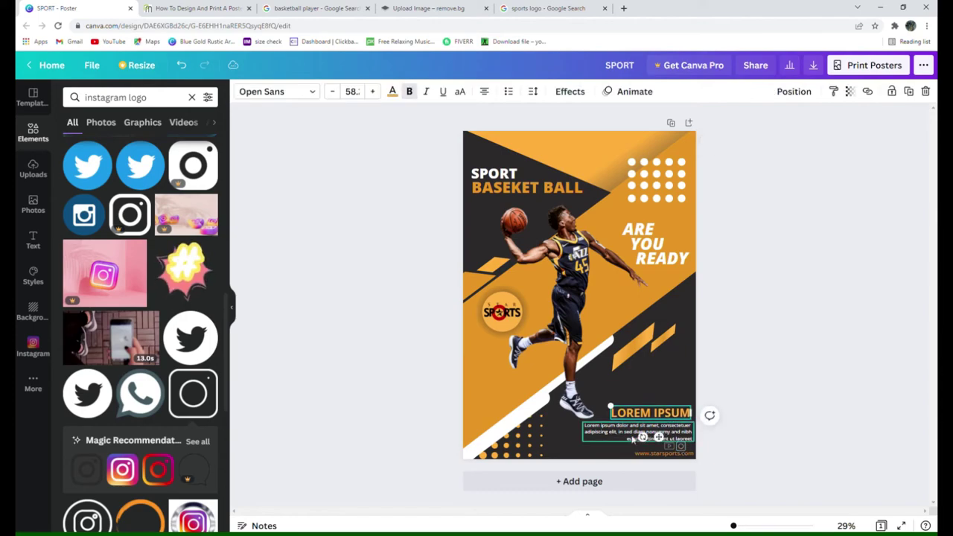
click(752, 438)
click(645, 439)
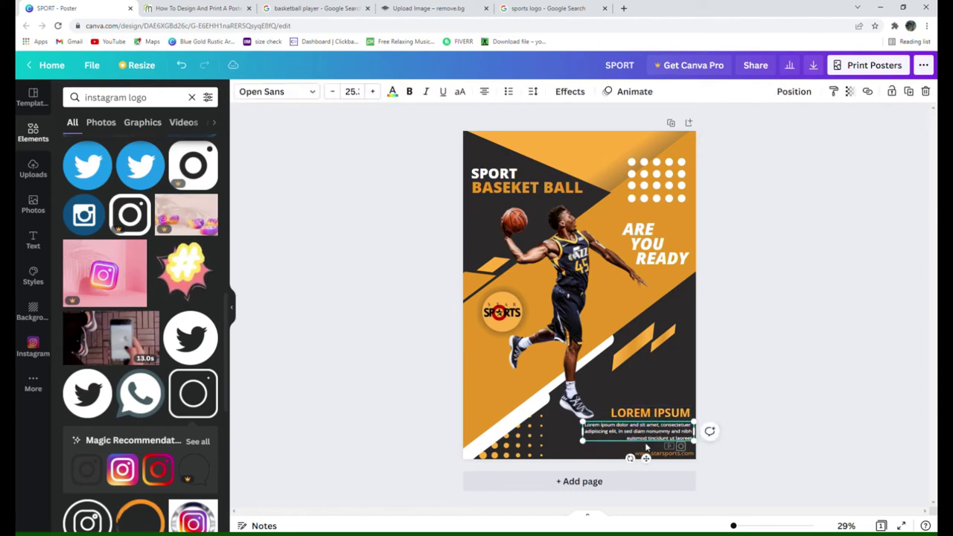
click(754, 447)
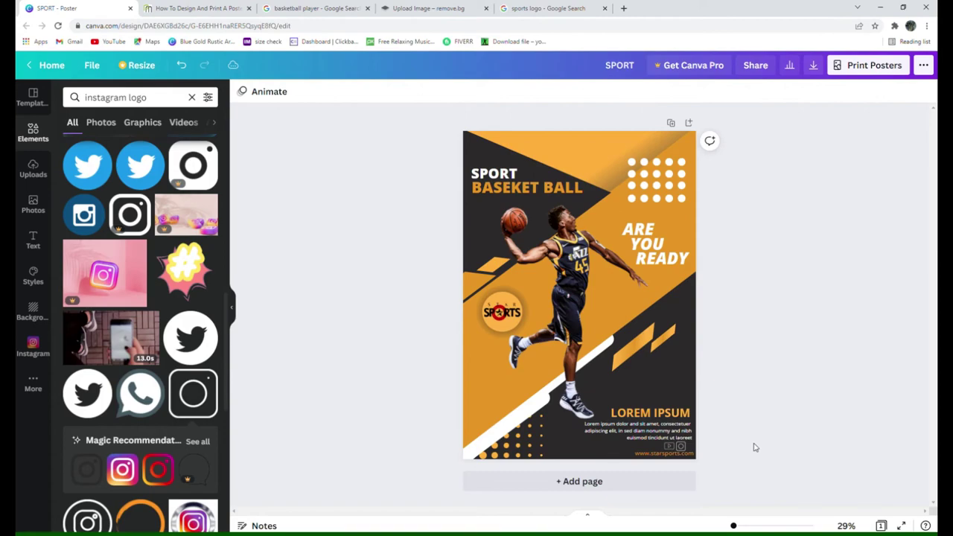
Slightly resize the small Instagram icon and present the poster full screen with Ctrl+Alt+P
click(682, 446)
drag(689, 455, 685, 451)
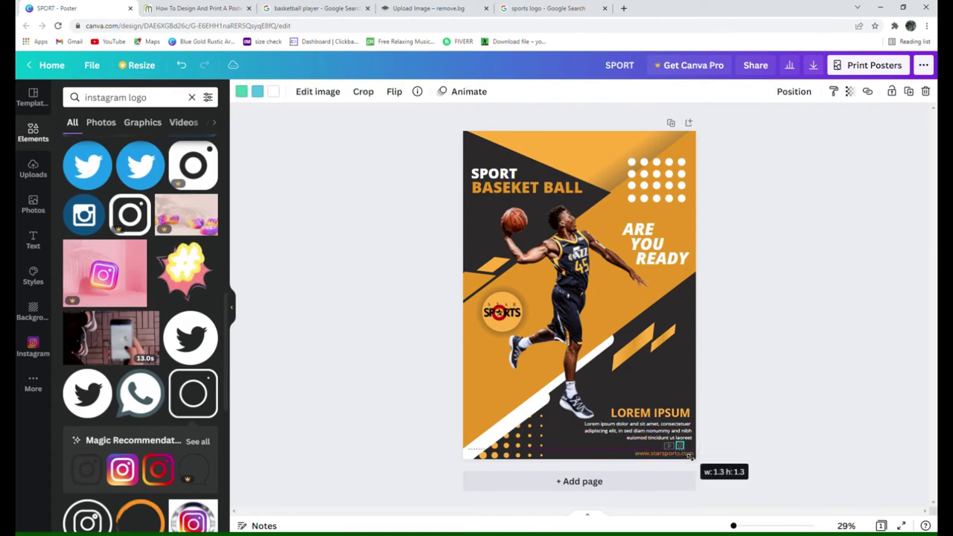
click(763, 430)
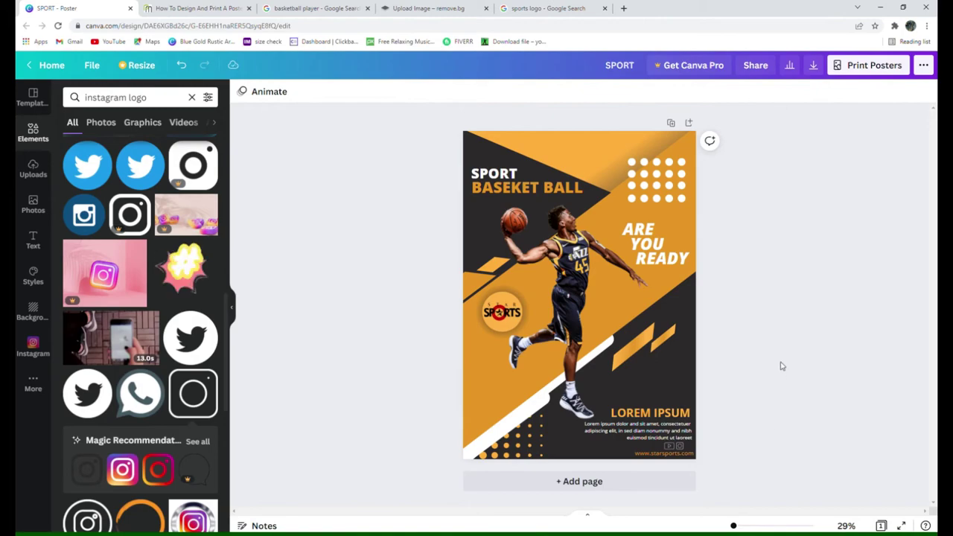
key(ctrl+alt+p)
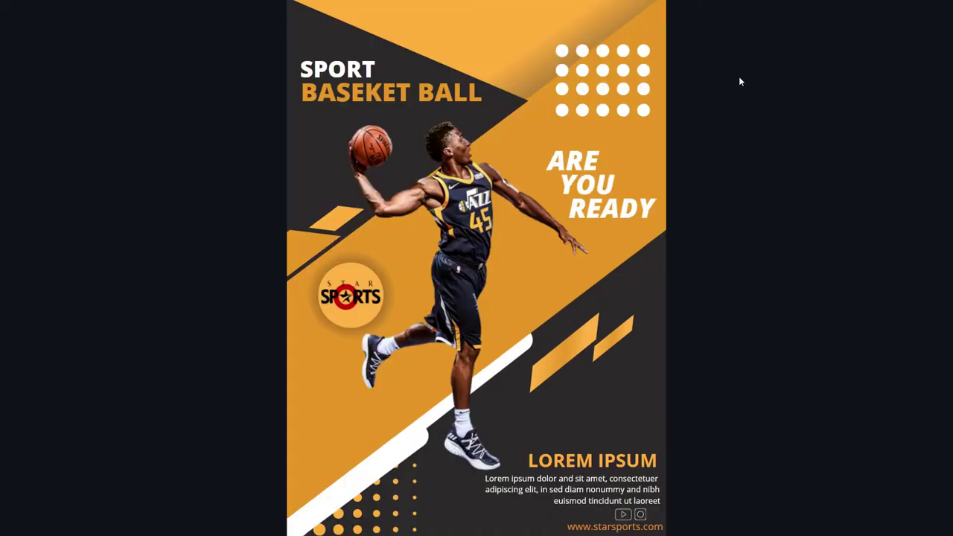